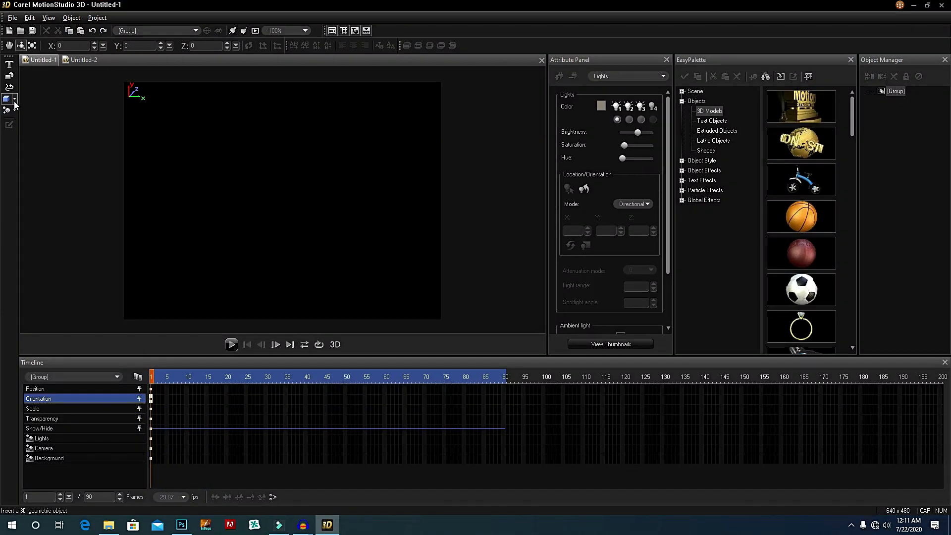
Step: Insert a cube into the empty scene
click(29, 198)
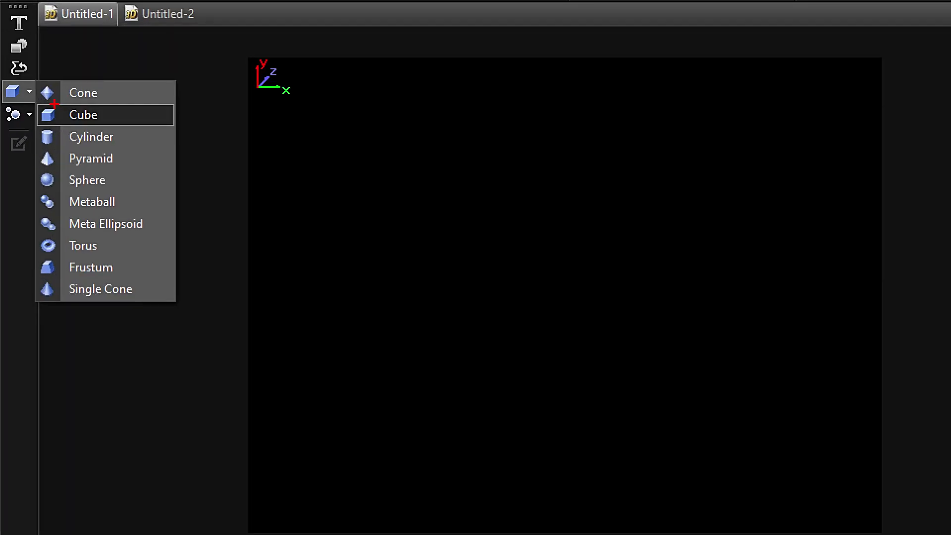
mouse_move(35, 100)
mouse_down()
mouse_move(69, 119)
mouse_move(178, 130)
mouse_up()
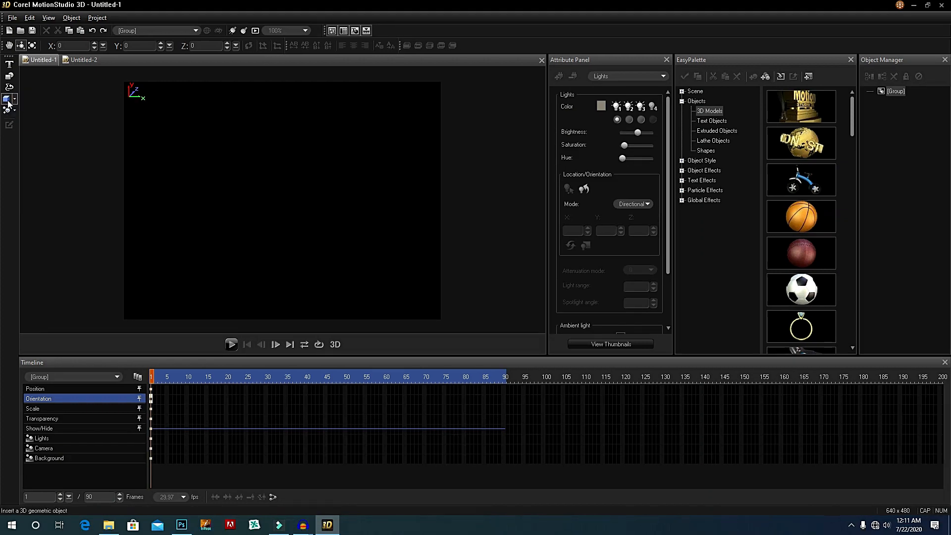
click(12, 92)
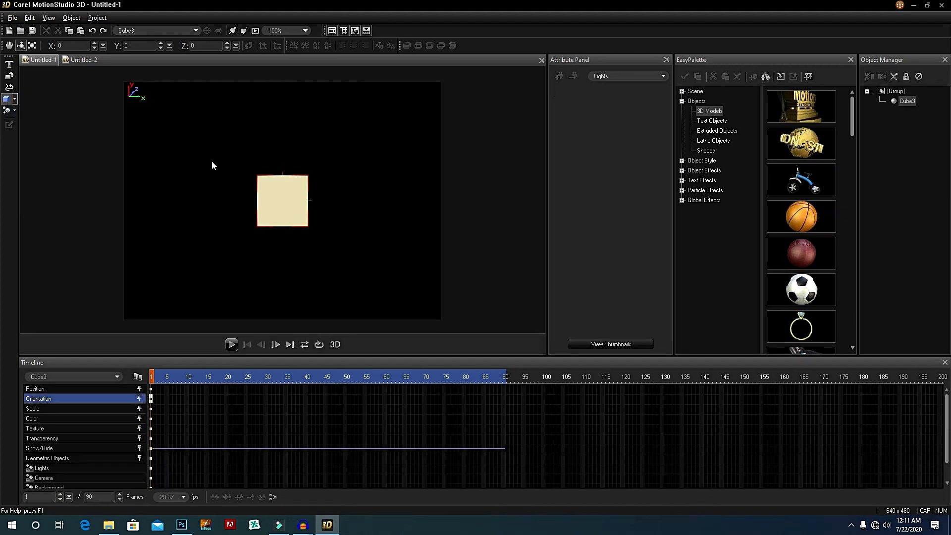
Step: Set the cube's scale to 250 on the X, Y and Z axes
click(33, 45)
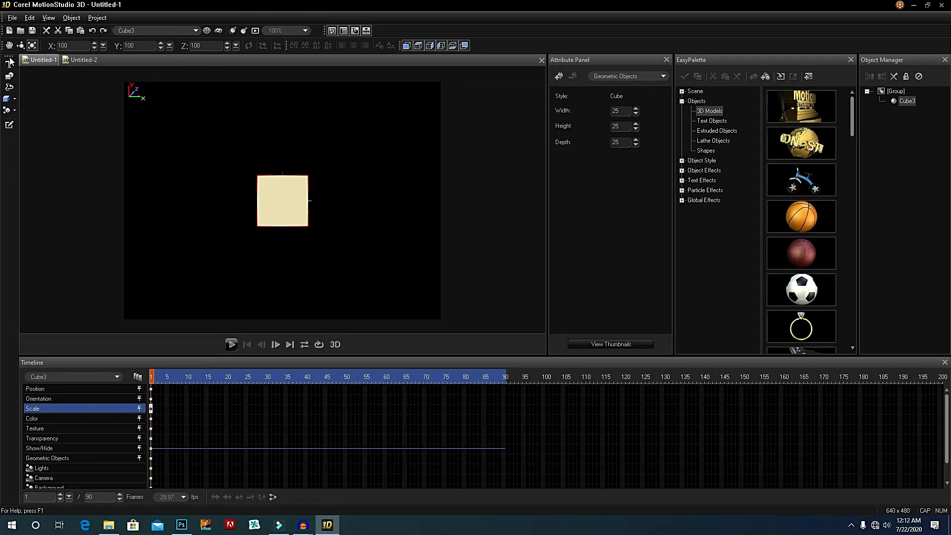
click(10, 62)
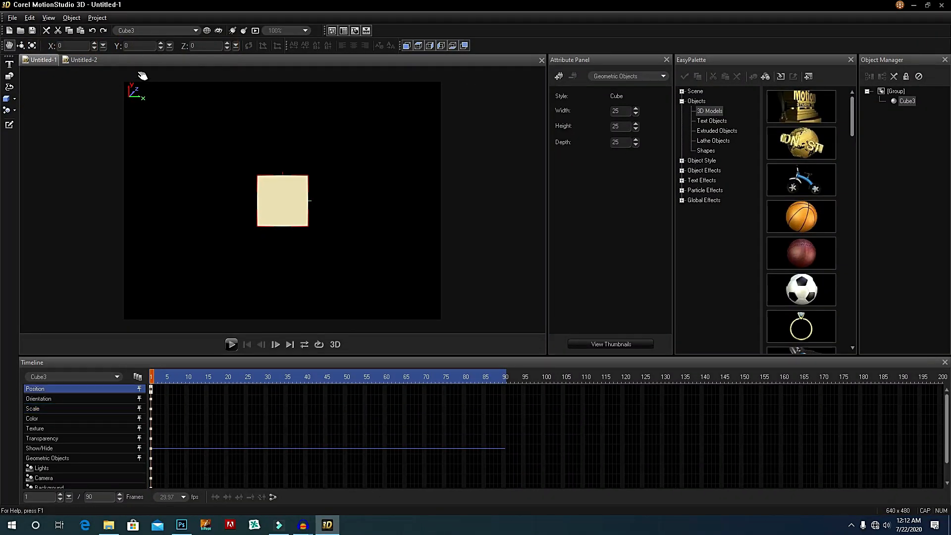
click(32, 45)
double_click(68, 46)
text(250)
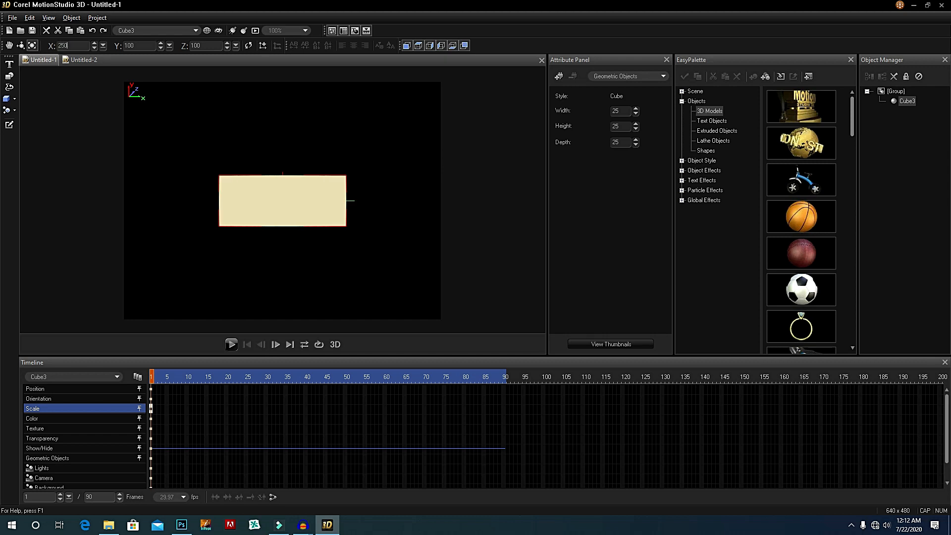
text(250)
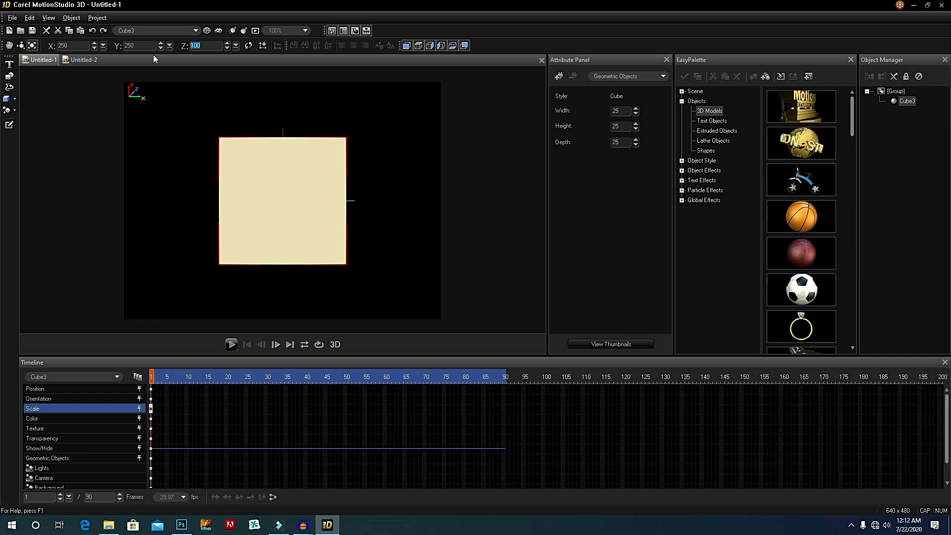
text(250)
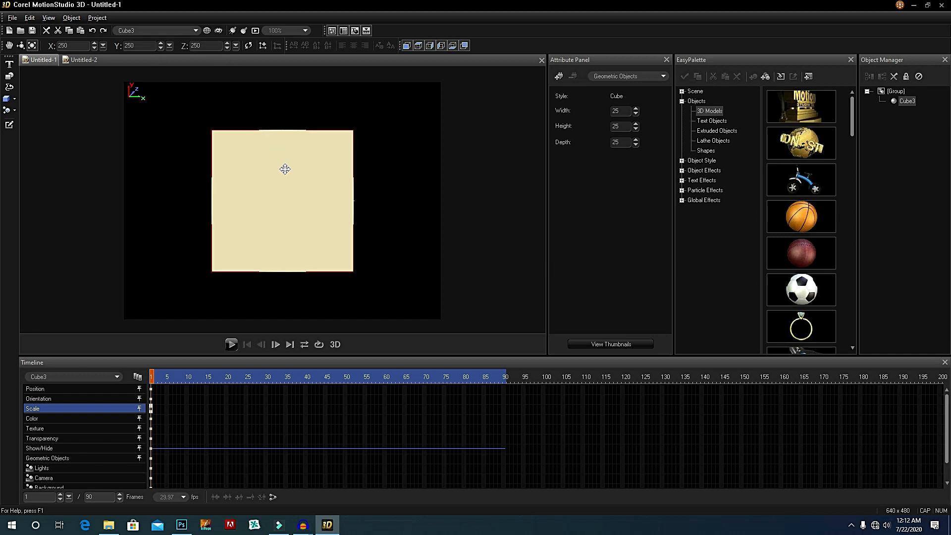
Step: Move the large cube aside to about X -123, Y 11 and insert a second cube
click(9, 46)
drag(254, 167, 204, 165)
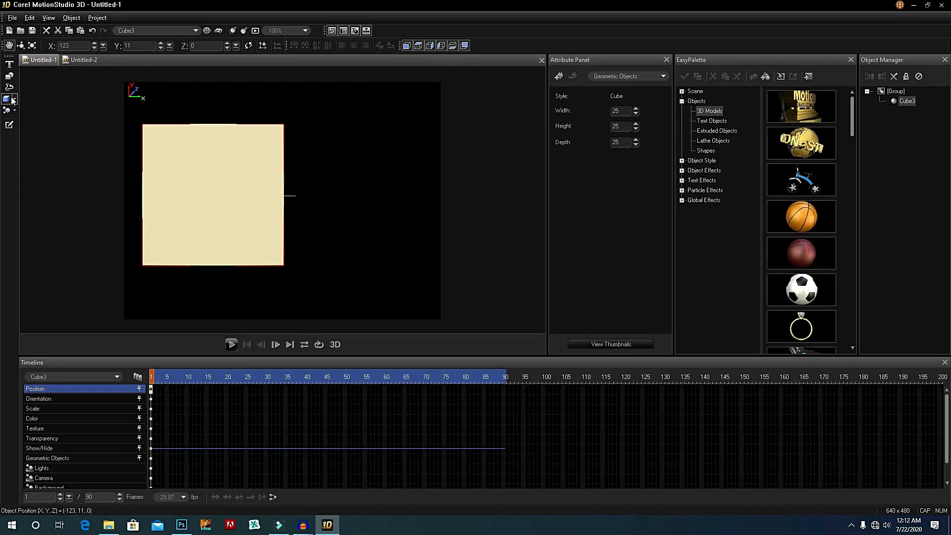
click(29, 99)
click(39, 111)
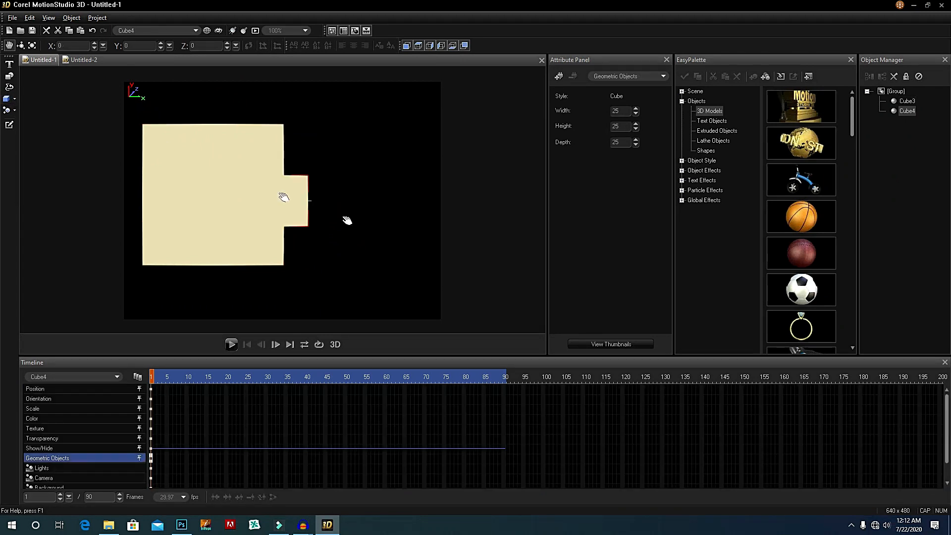
Step: Arrange the two cubes so the small one sits directly beneath the large cube's lower right corner
drag(306, 200, 323, 227)
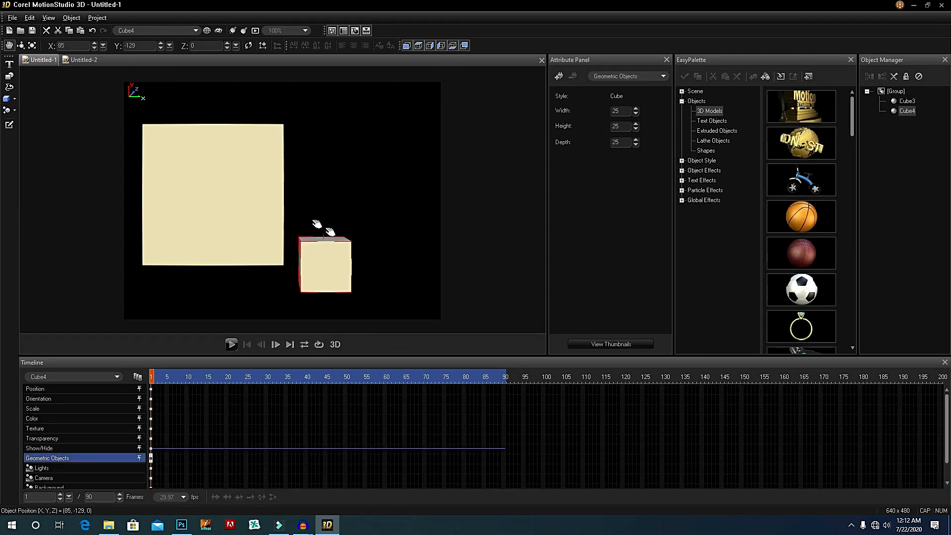
drag(280, 181, 322, 165)
click(334, 257)
mouse_move(334, 257)
mouse_down()
mouse_move(329, 265)
mouse_move(338, 266)
mouse_up()
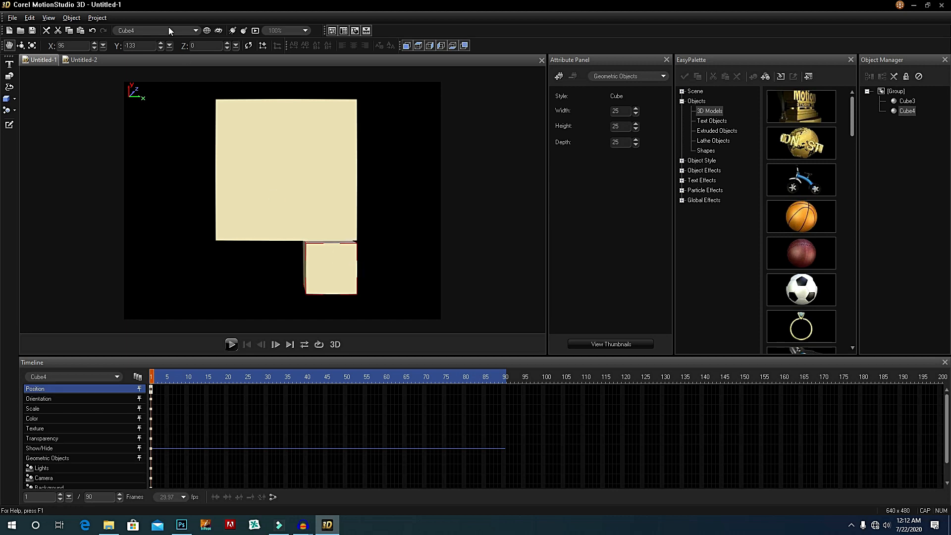
Step: Set the small lower cube's X scale to 250
click(35, 47)
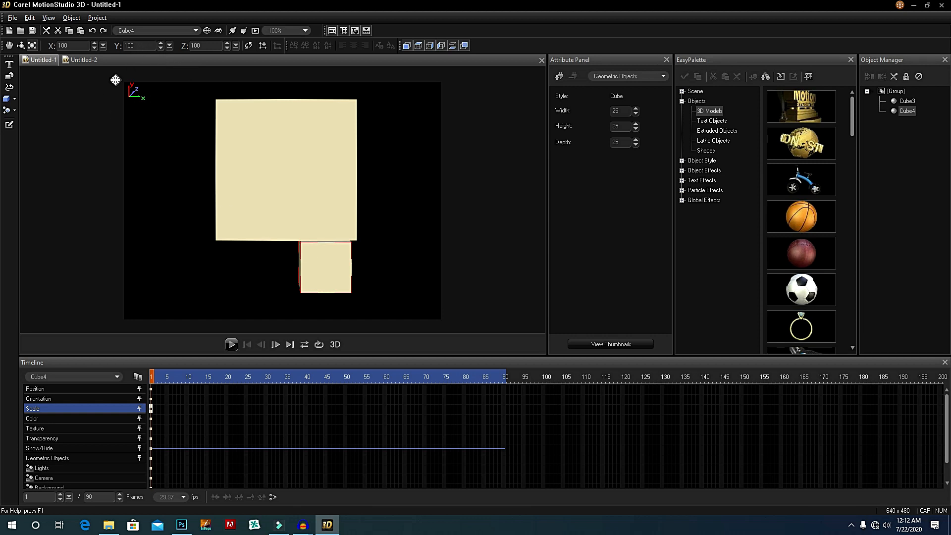
text(250)
key(Return)
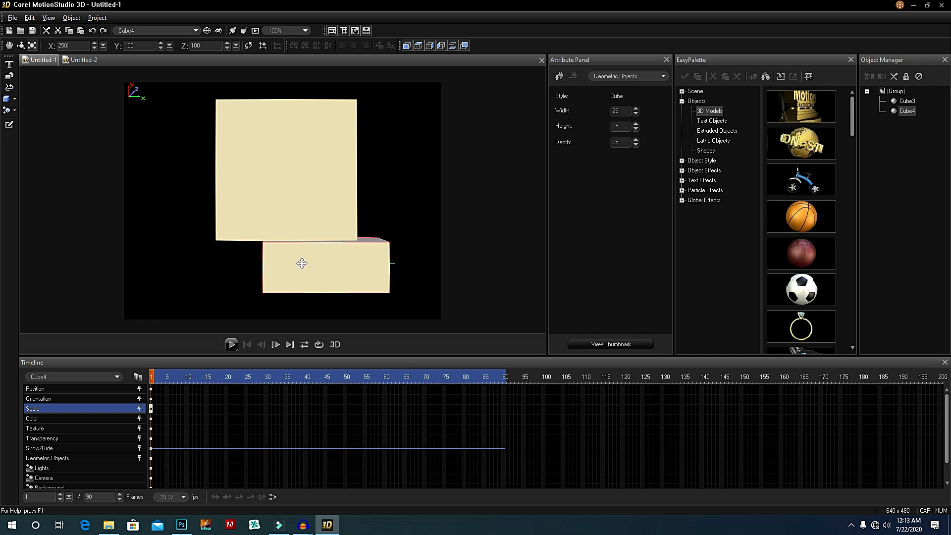
Step: Move the lower block under the large cube at about X 19, Y -129, and shift the large cube to about X 3, Y 53
click(9, 45)
drag(322, 254, 297, 259)
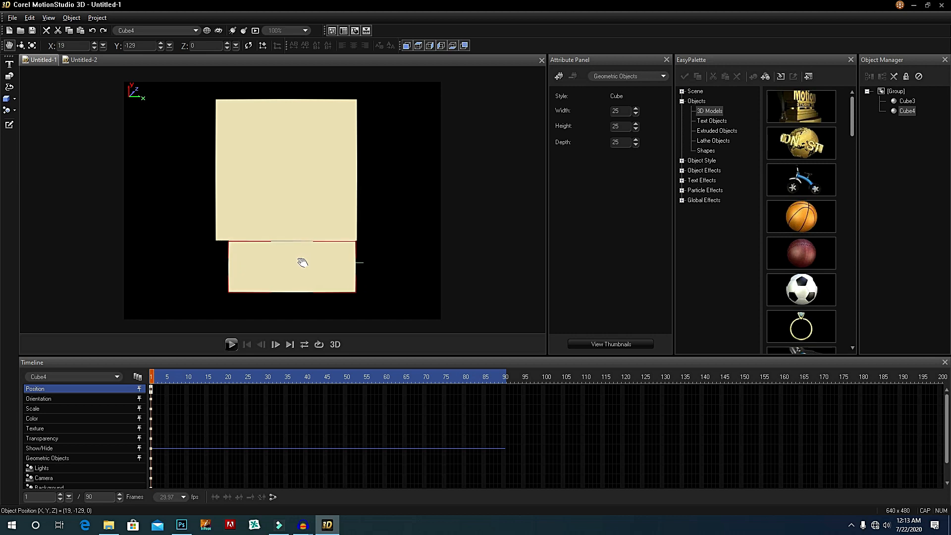
click(297, 203)
mouse_move(297, 212)
mouse_down()
mouse_move(321, 206)
mouse_move(298, 213)
mouse_up()
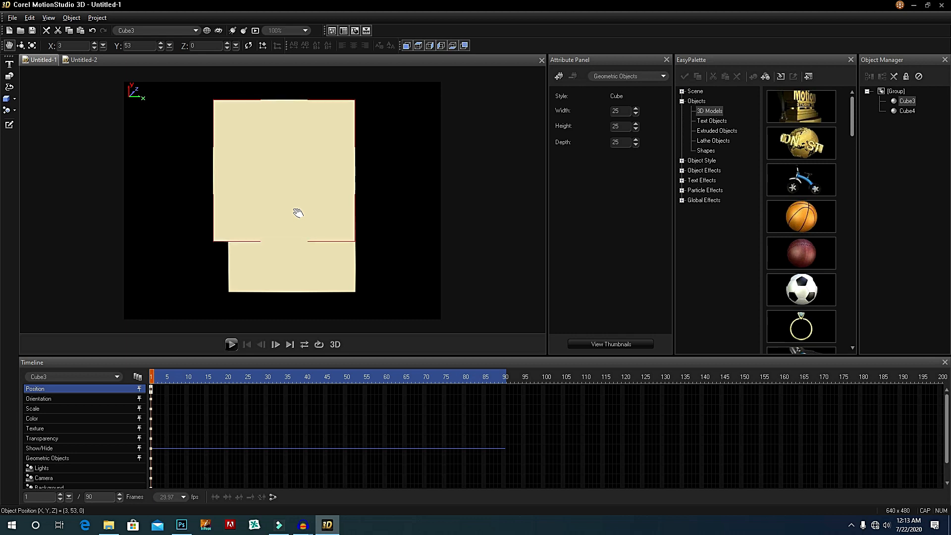
Step: Rotate the upper cube to about X -22, Y -9 degrees and the lower block to about X 1, Y 14 degrees
click(310, 270)
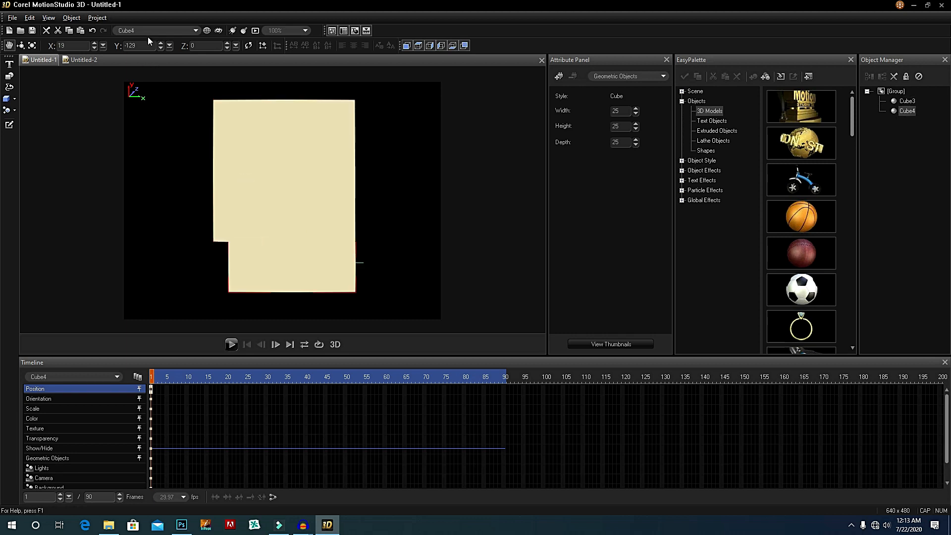
click(33, 46)
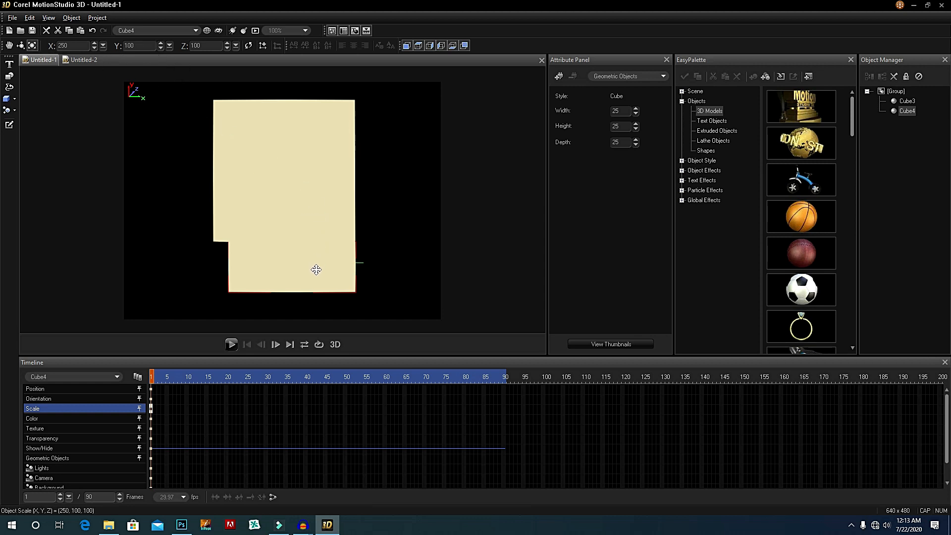
click(284, 176)
drag(282, 171, 308, 219)
click(21, 46)
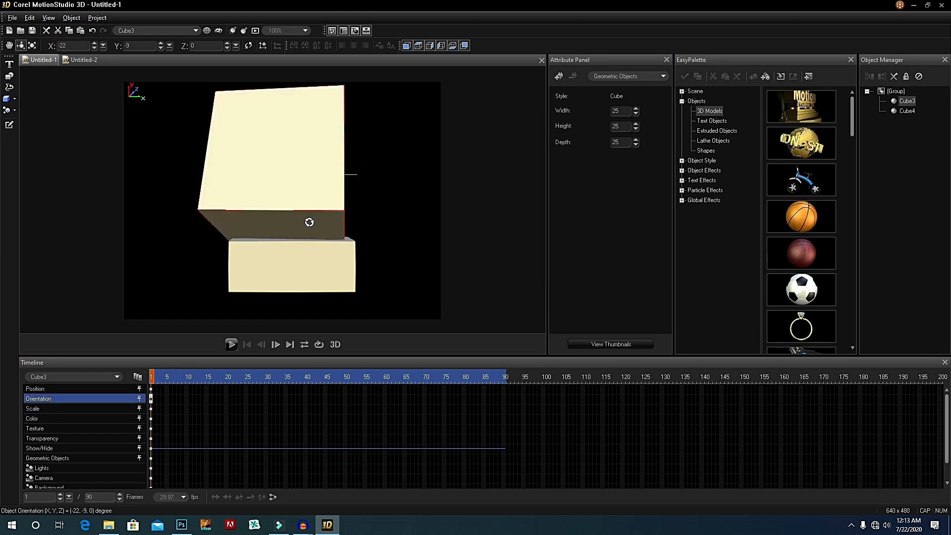
click(319, 272)
drag(319, 271, 311, 252)
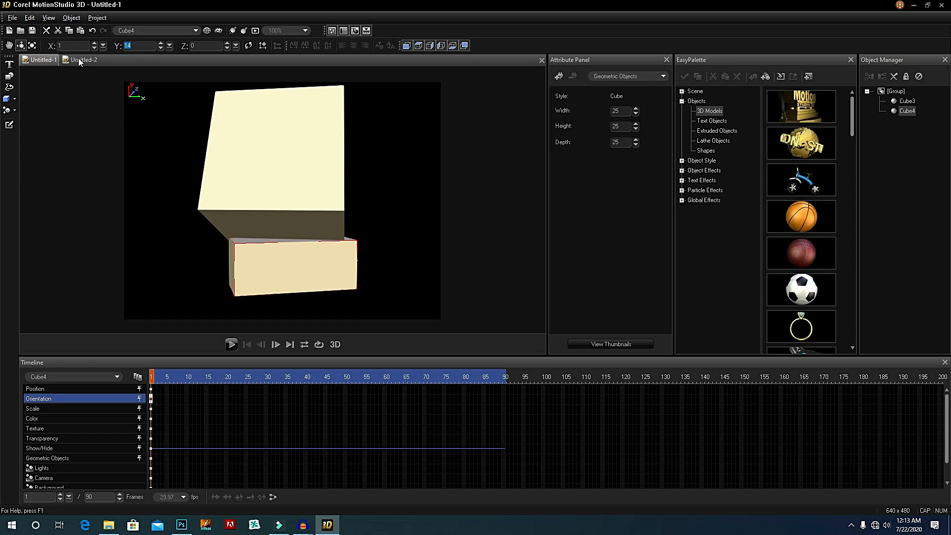
Step: Set the lower block's Z scale to 250
click(32, 46)
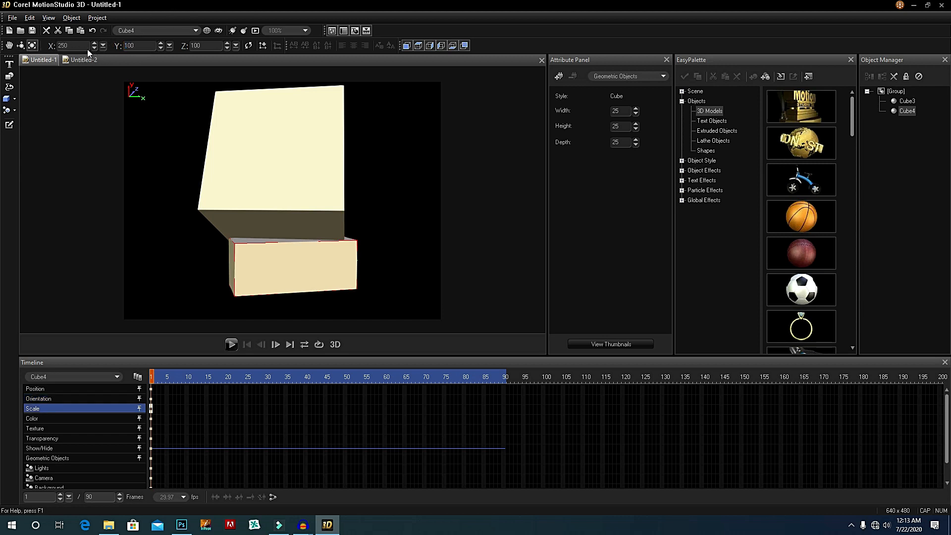
drag(66, 48, 29, 60)
drag(204, 45, 157, 46)
text(250)
key(Return)
Step: Set the upper cube's orientation to 0 on the Y and X axes
click(312, 179)
click(21, 46)
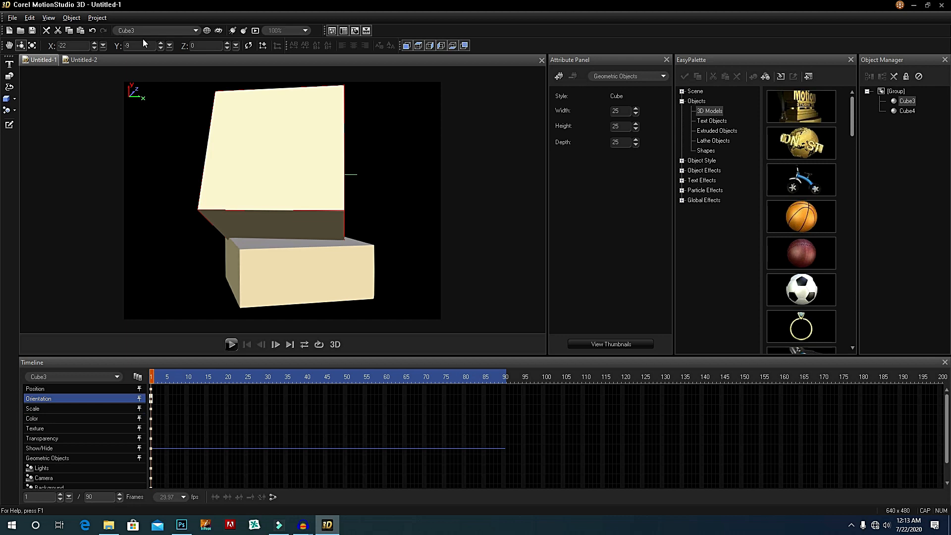
drag(141, 45, 74, 50)
text(0)
key(Return)
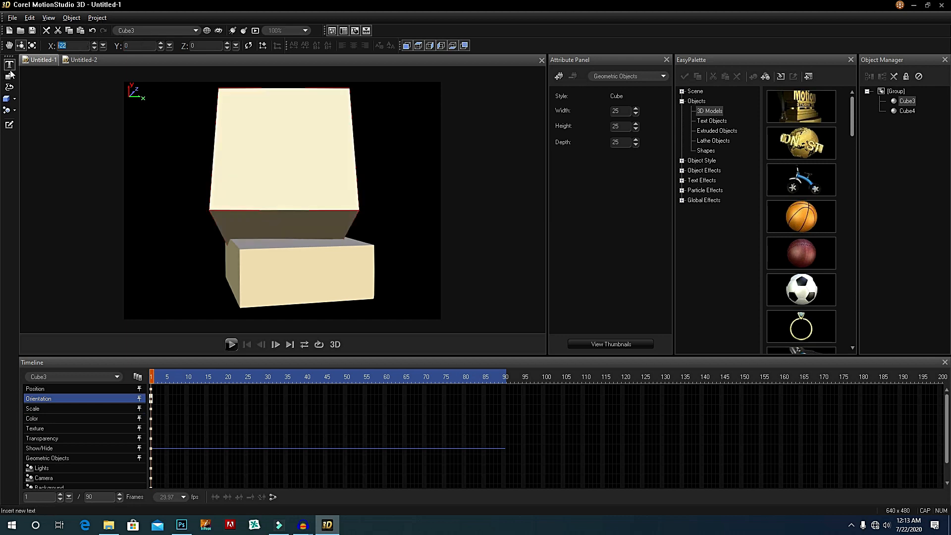
text(0)
key(Return)
Step: Set the lower block's orientation to X 0, Y 0 and align it under the upper cube at about X 3, Y -121
click(347, 256)
drag(315, 299, 292, 265)
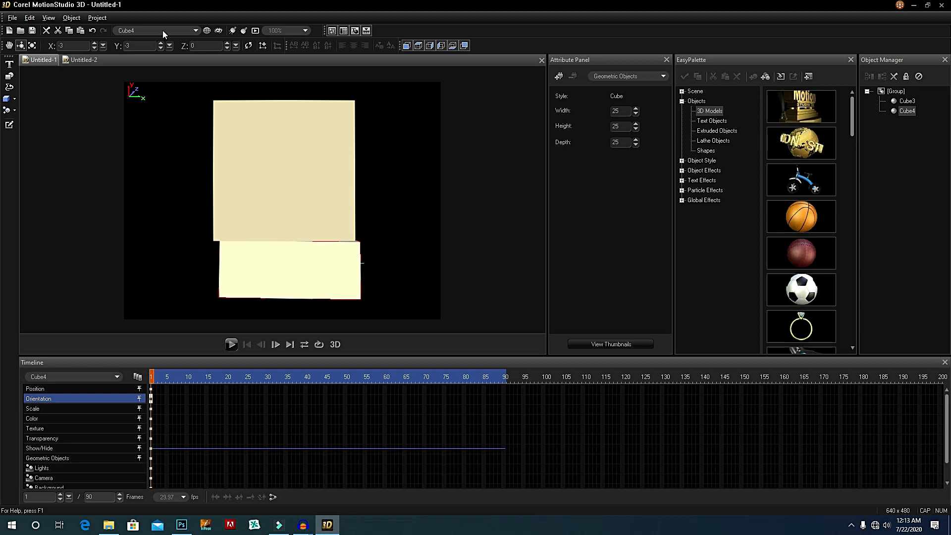
text(0)
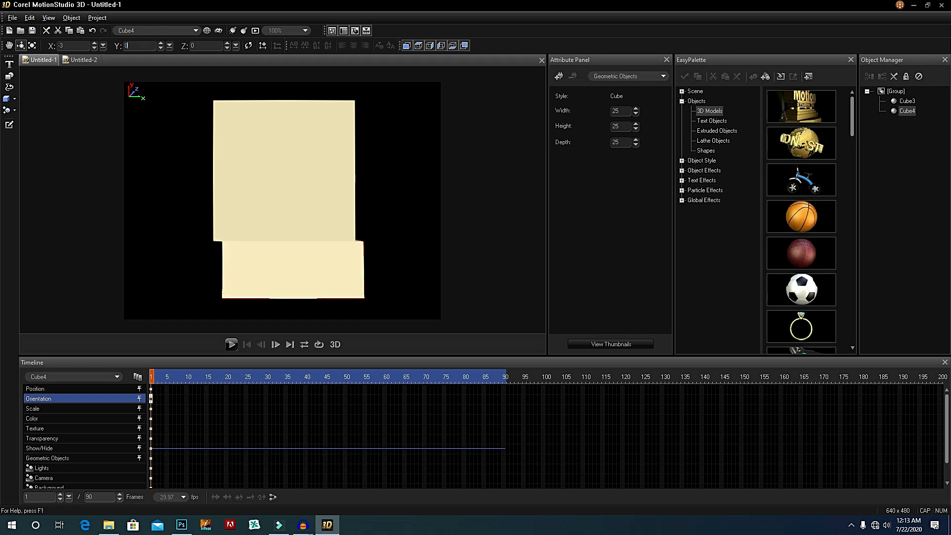
text(0)
drag(255, 273, 254, 278)
key(ctrl+z)
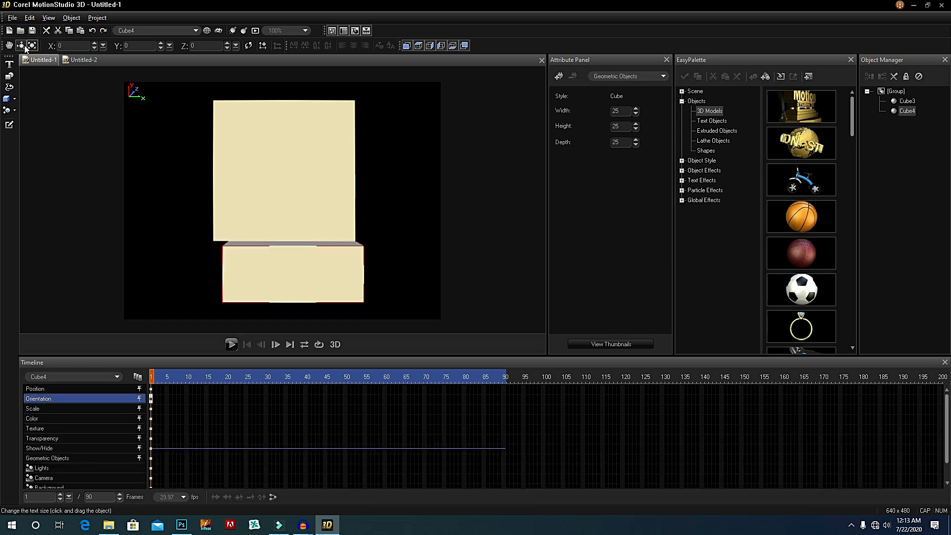
click(9, 45)
drag(320, 271, 315, 272)
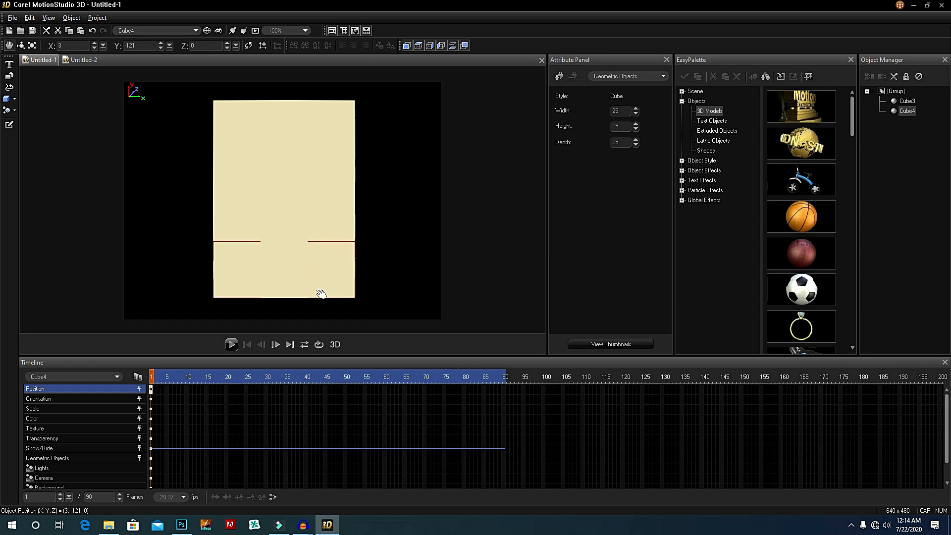
Step: Set the lower block's Y scale to 50 and move it up against the large cube, to about Y -96
click(22, 46)
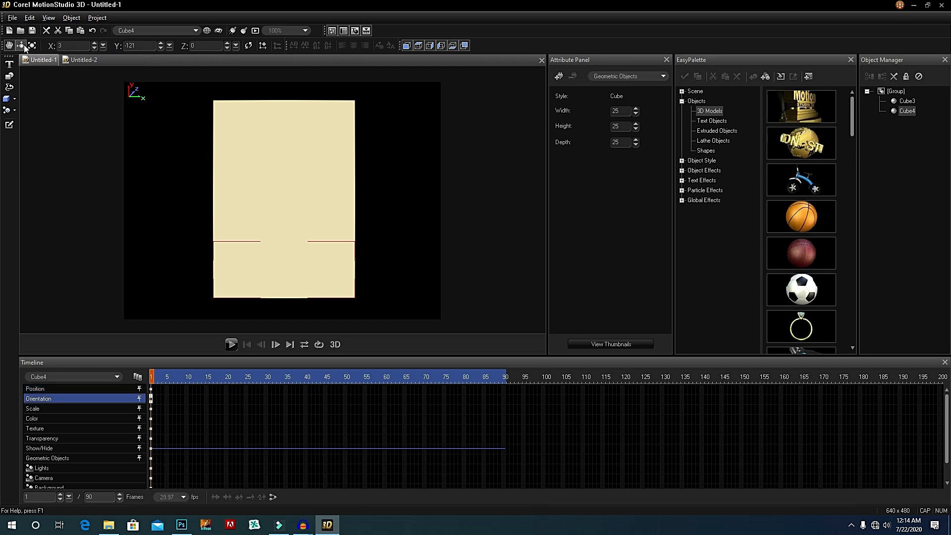
click(31, 45)
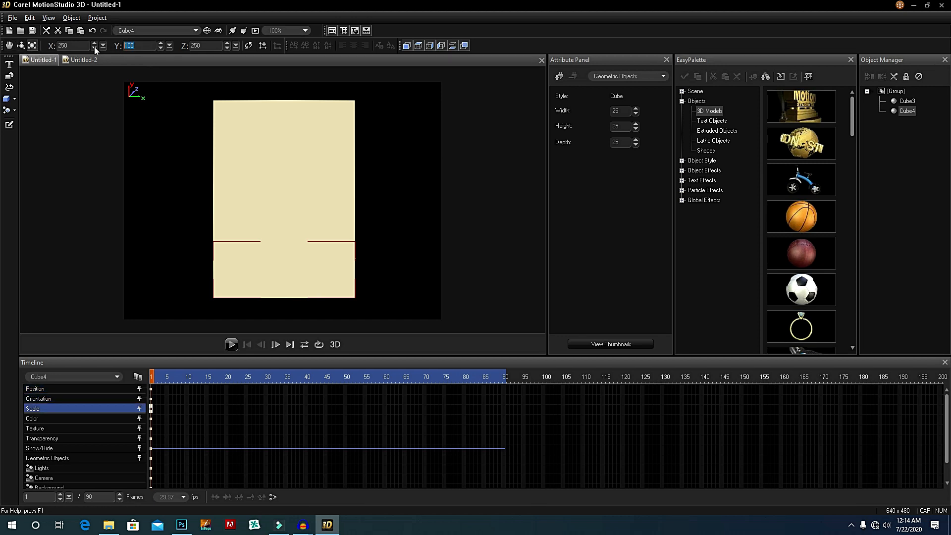
text(50)
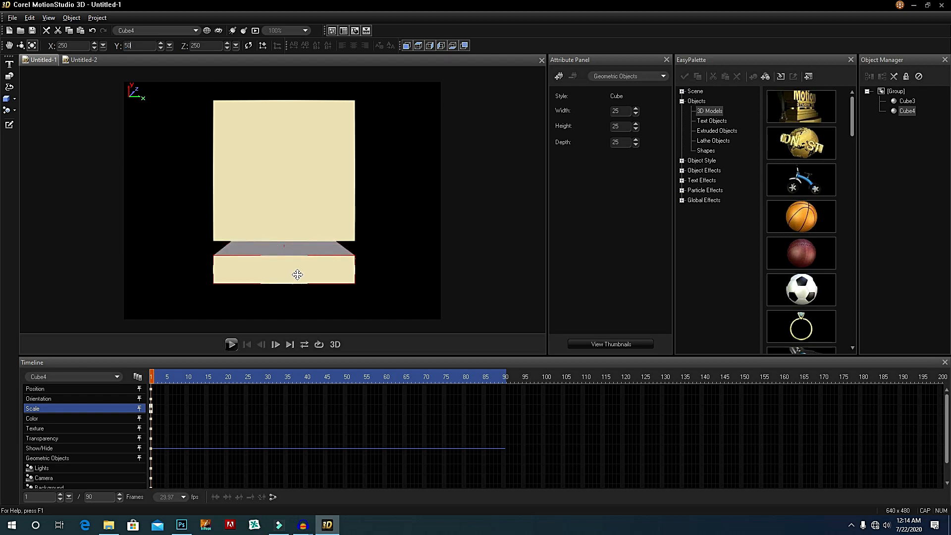
click(9, 47)
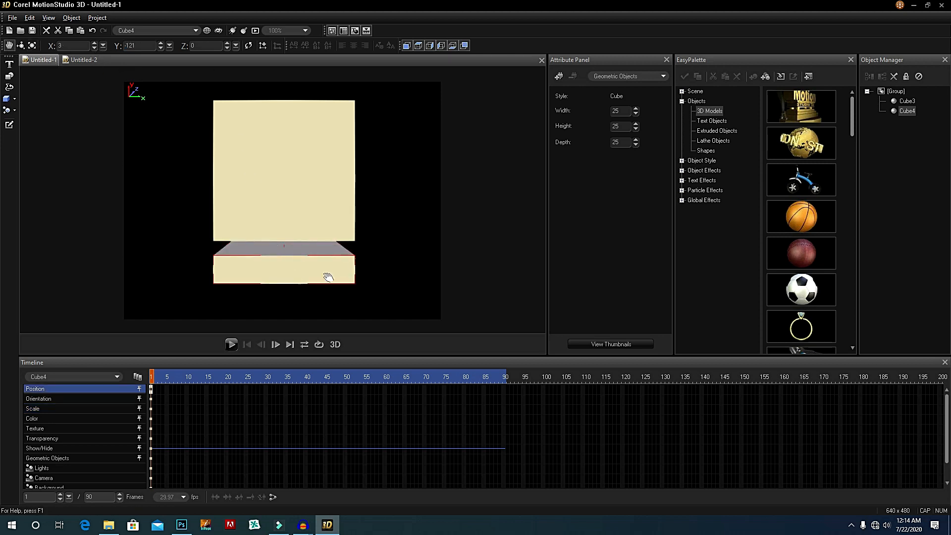
drag(325, 272, 323, 266)
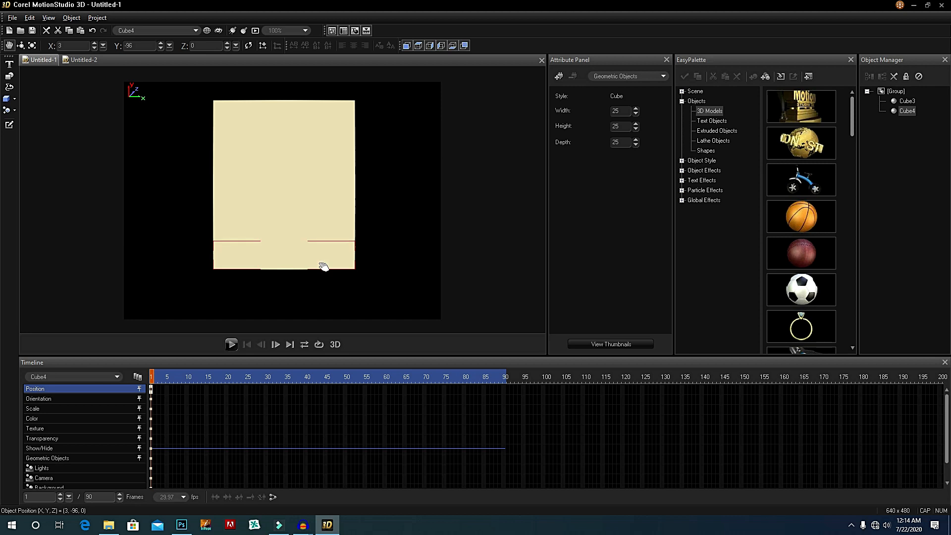
Step: Apply the TOP image from the Desktop's LOGO FINAL folder as a texture on the upper cube's front face
click(160, 31)
click(166, 48)
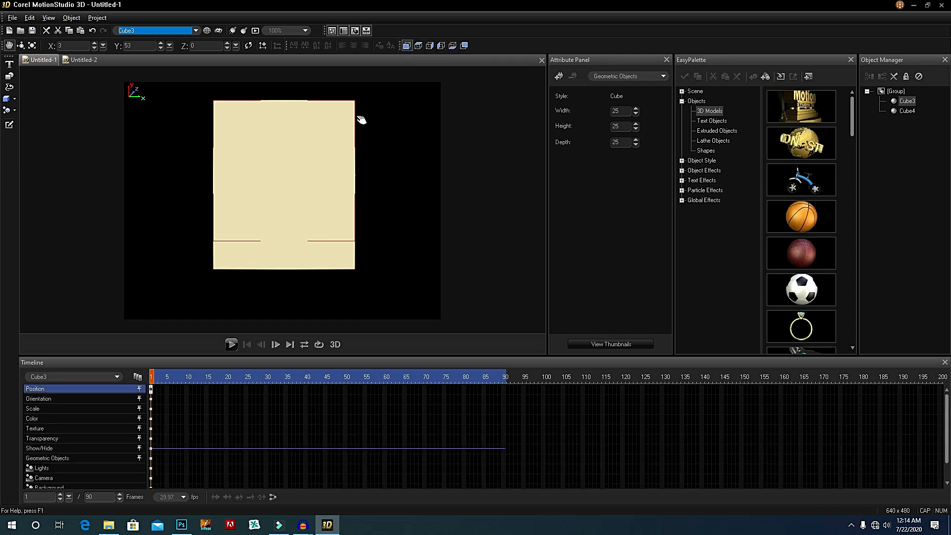
click(625, 72)
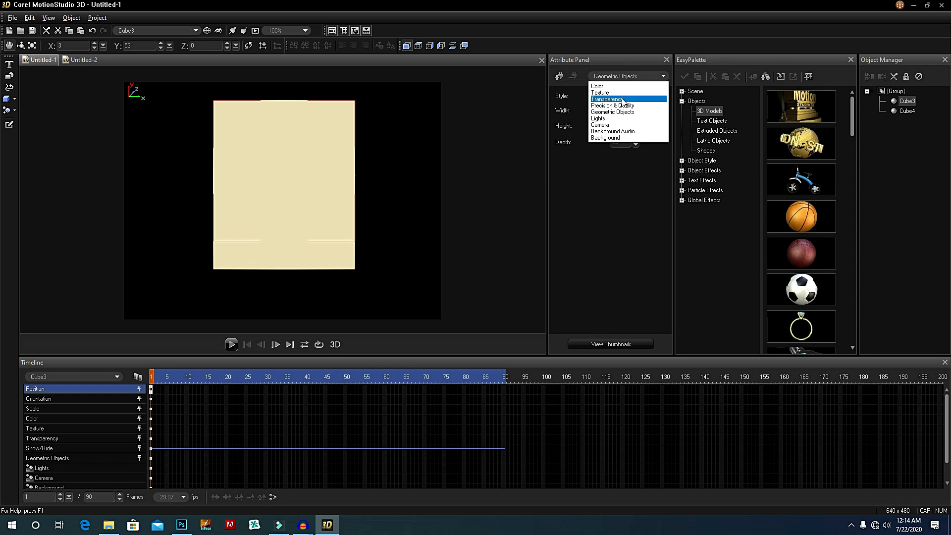
click(620, 93)
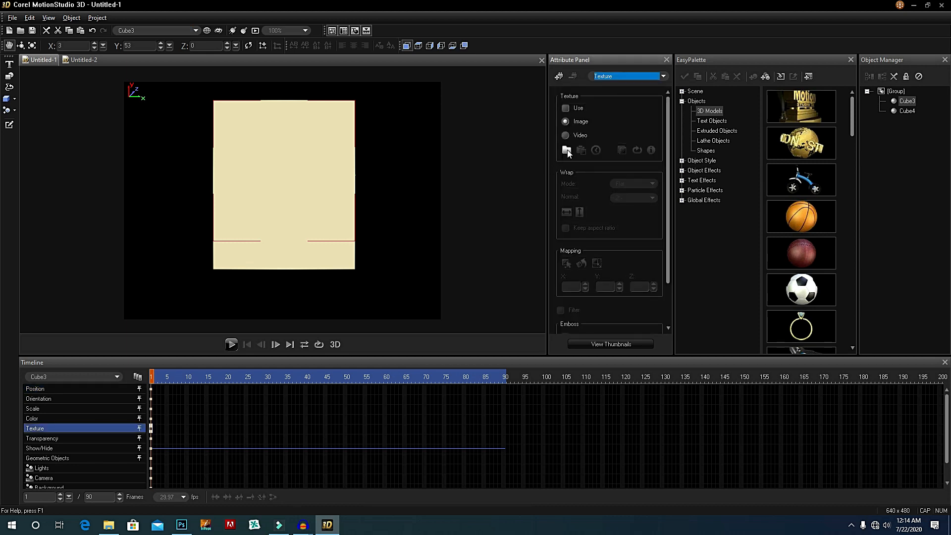
click(566, 149)
drag(607, 178, 598, 222)
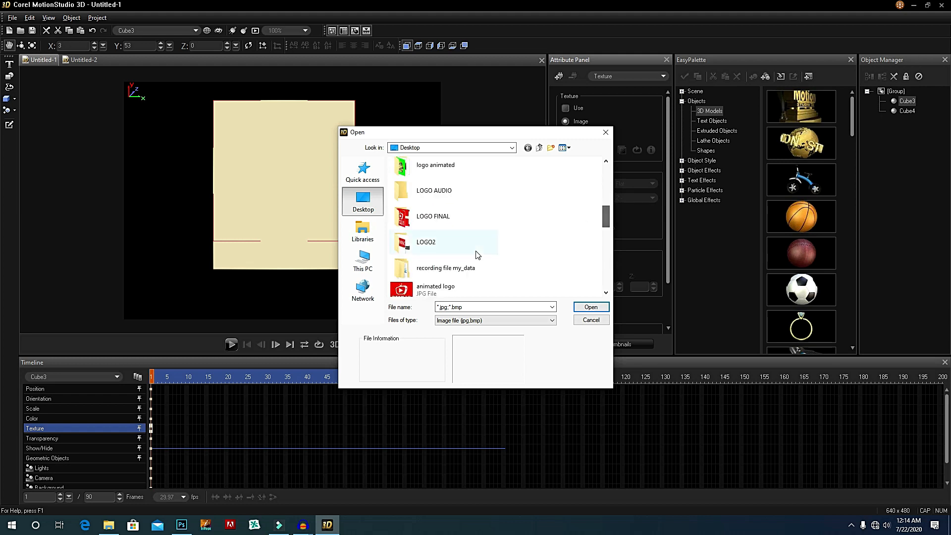
double_click(445, 220)
double_click(477, 178)
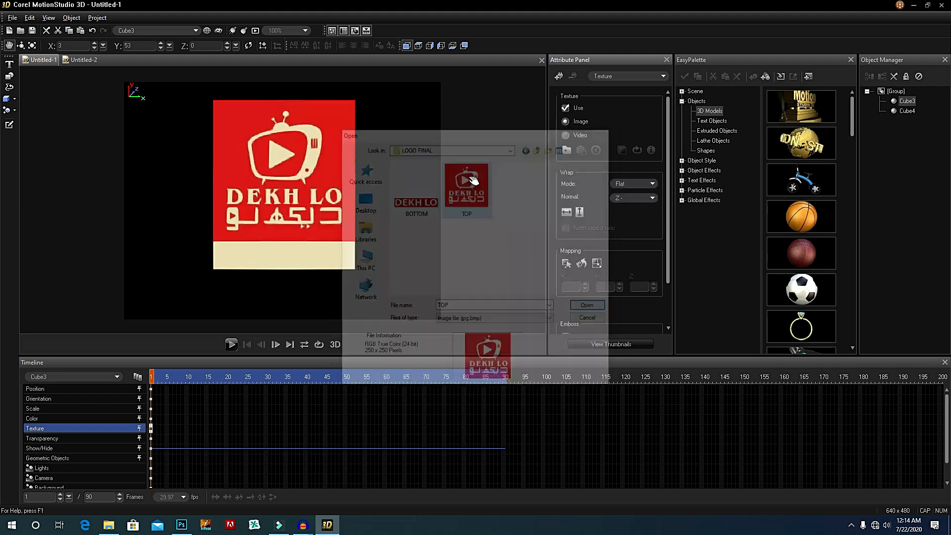
click(631, 198)
click(514, 152)
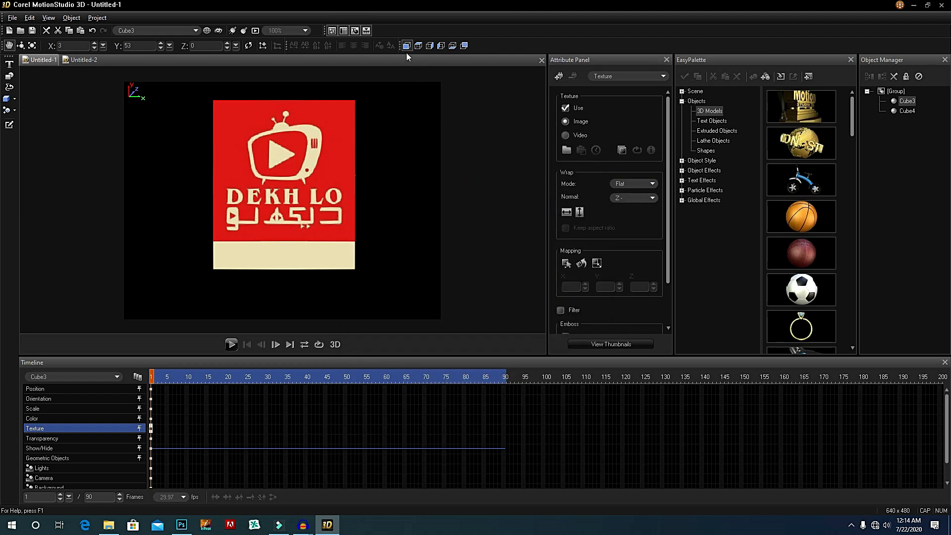
click(342, 115)
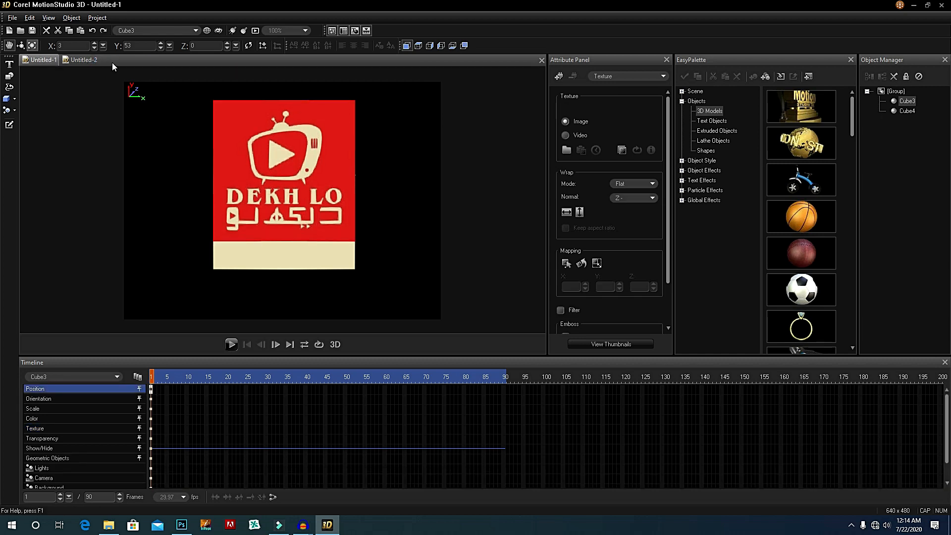
Step: Texture the upper cube's top face with the TOP image, set its normal to Y+, and tilt the cube to X 31, Y 1
click(32, 46)
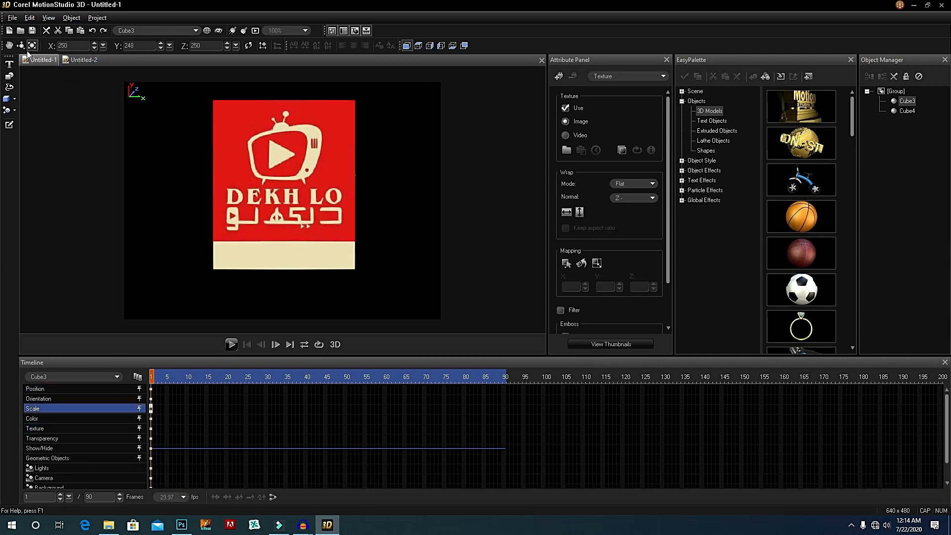
click(20, 46)
drag(267, 107, 269, 117)
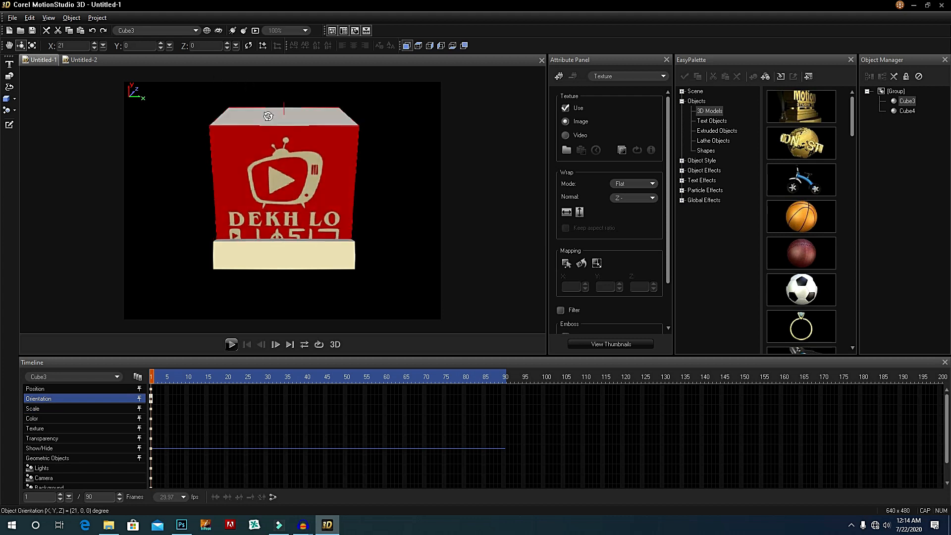
click(408, 48)
click(421, 48)
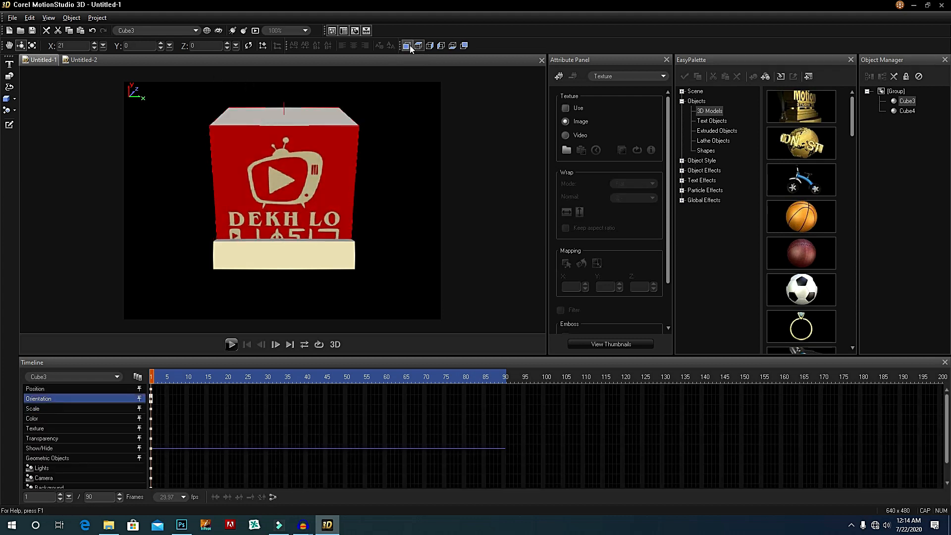
click(566, 149)
double_click(494, 200)
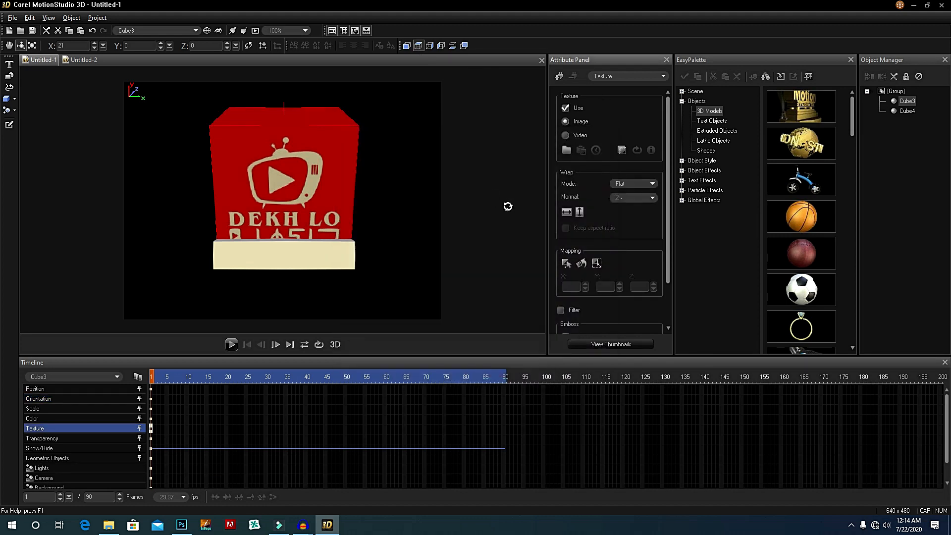
click(638, 198)
click(625, 221)
click(625, 199)
click(626, 240)
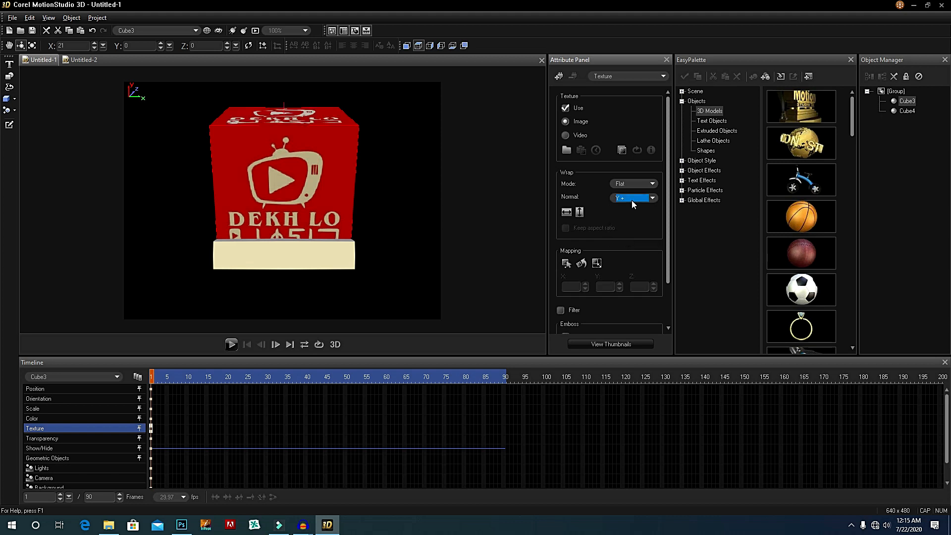
drag(332, 134, 333, 141)
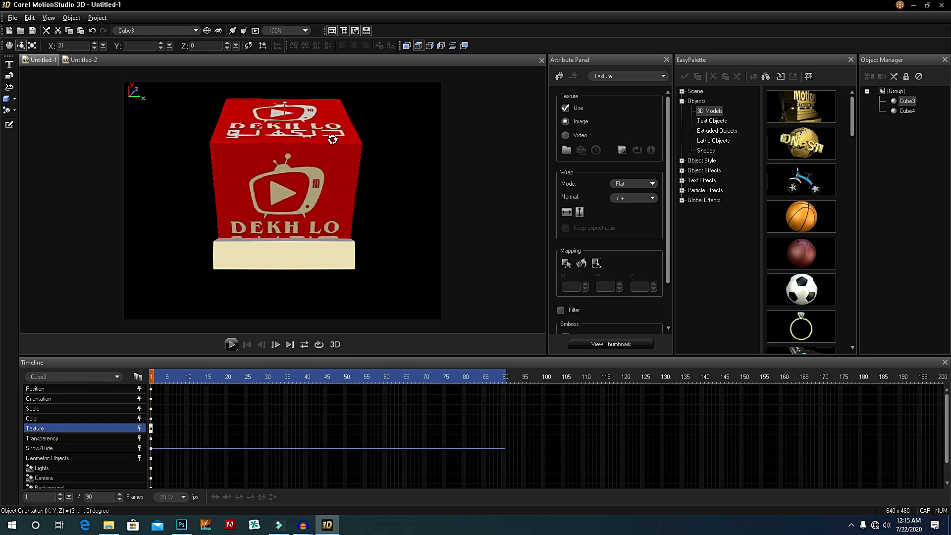
Step: Rotate the upper cube to about X 36, Y -33 and texture its right face with the TOP image using normal X+
click(431, 46)
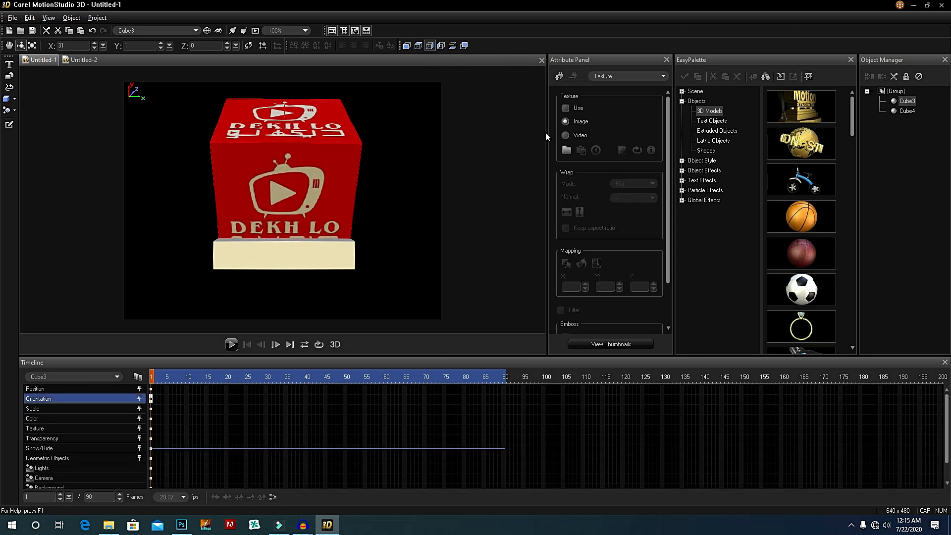
drag(367, 149, 351, 155)
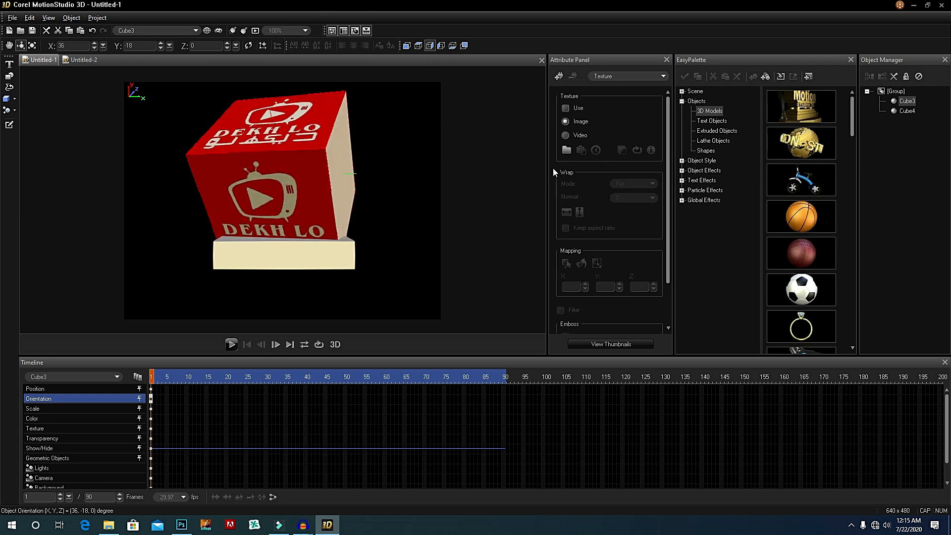
click(569, 148)
double_click(478, 184)
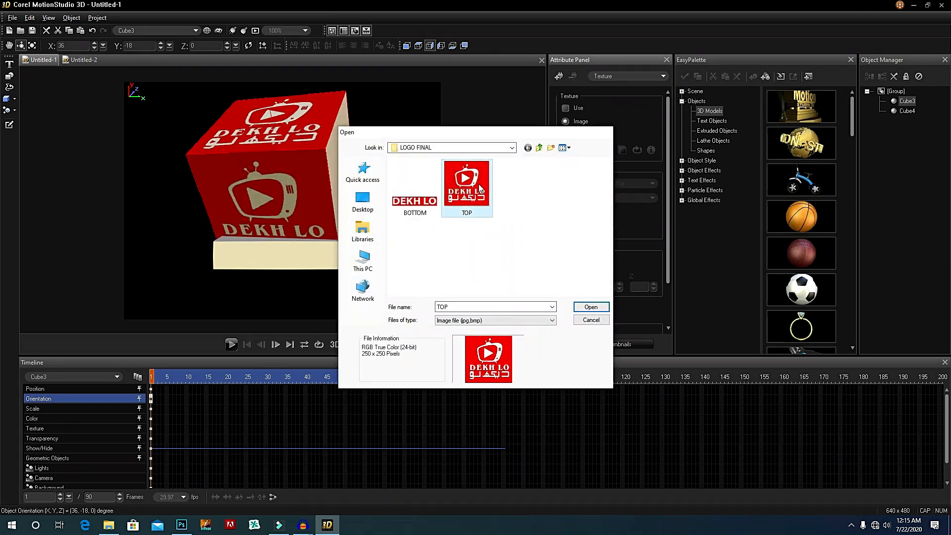
click(630, 198)
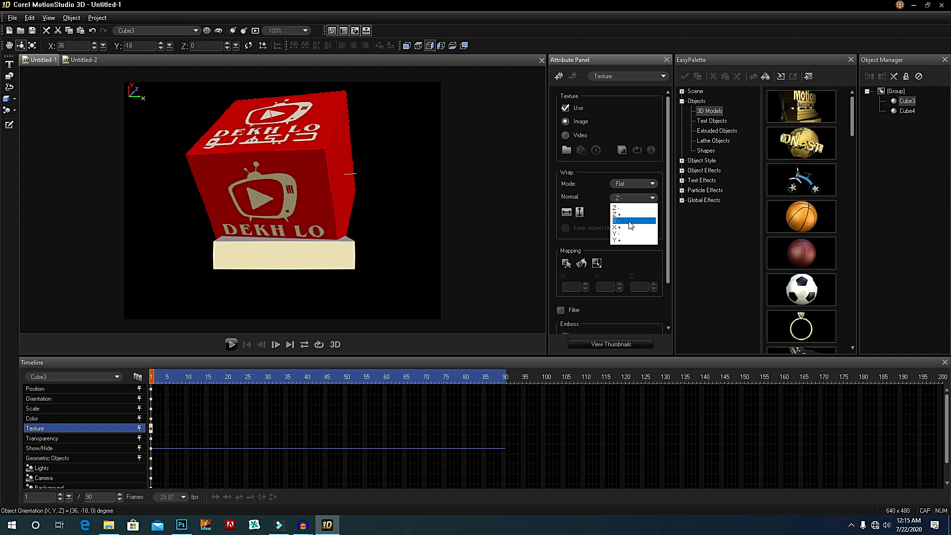
click(624, 217)
drag(356, 195, 405, 197)
click(620, 194)
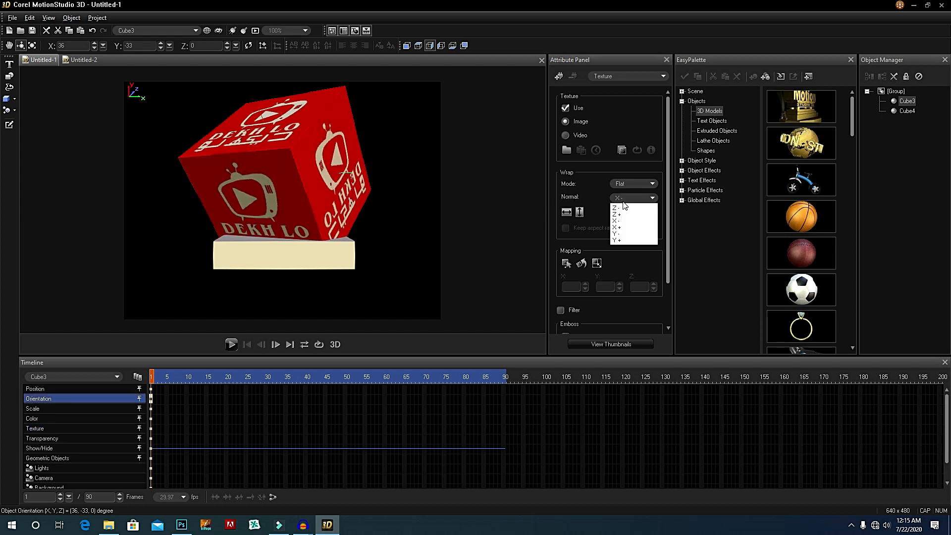
click(621, 222)
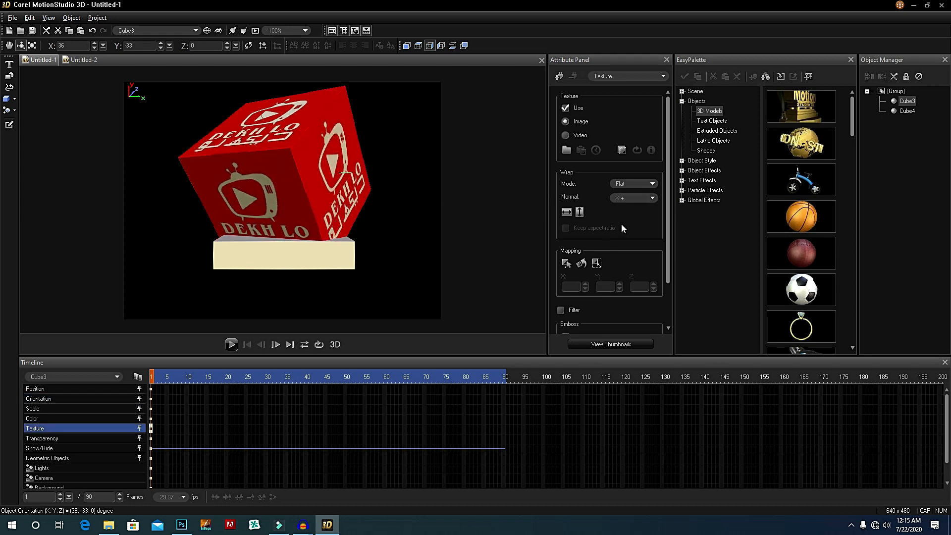
Step: Rotate the upper cube to about X 32, Y 34 and texture its left face with the TOP image using normal X-
click(441, 48)
drag(241, 150, 271, 153)
click(567, 149)
double_click(463, 200)
click(631, 199)
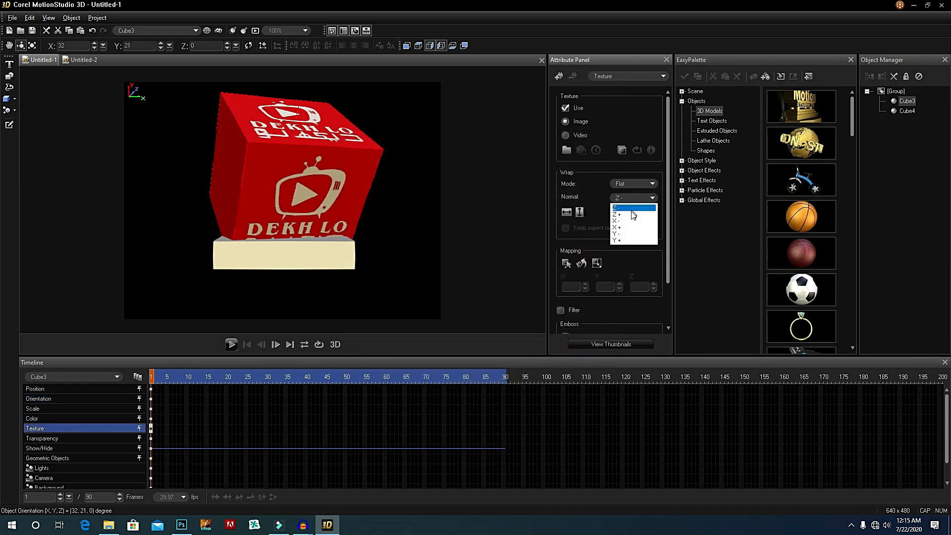
click(631, 227)
drag(310, 192, 337, 191)
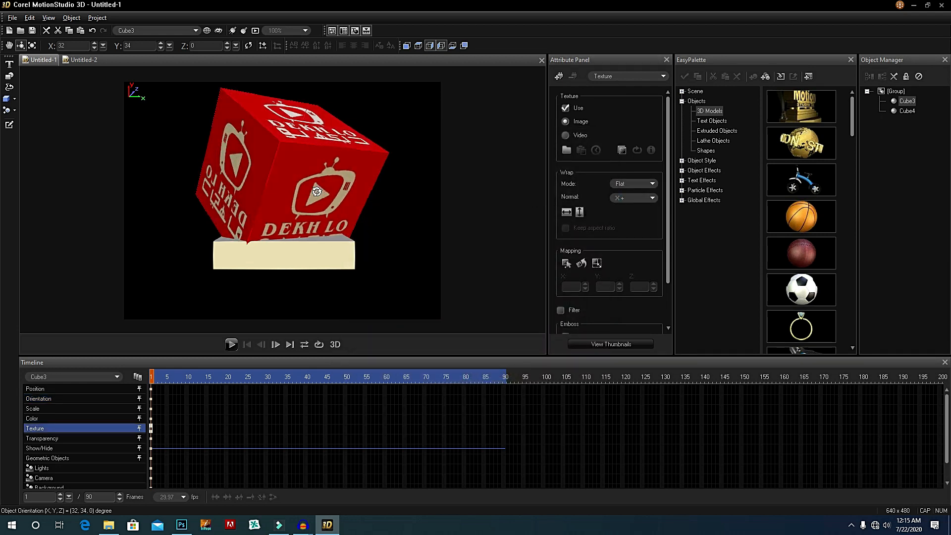
click(626, 198)
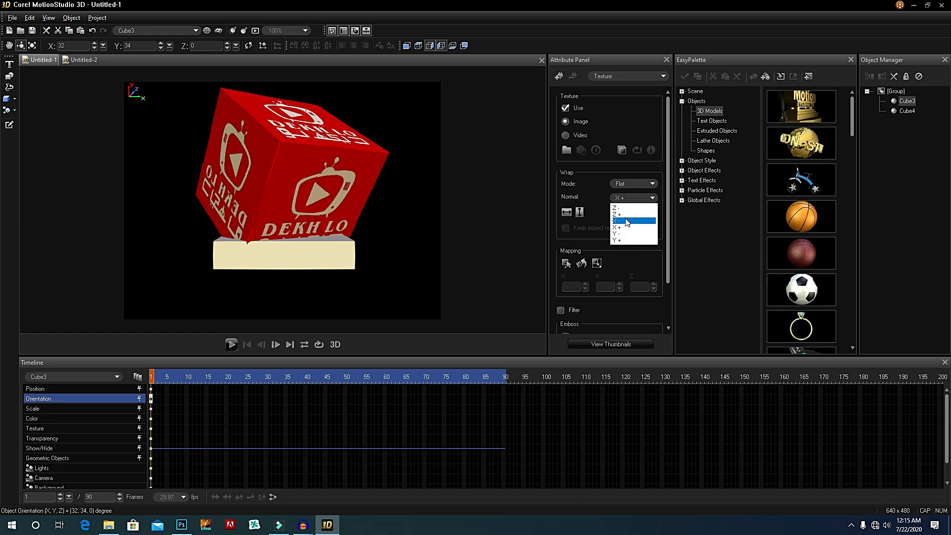
click(621, 221)
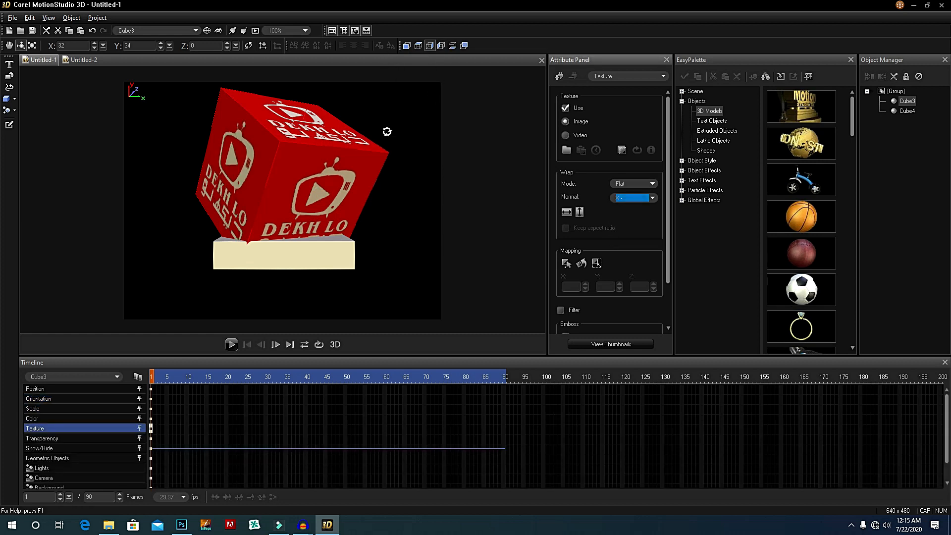
Step: With only the left face selected, rotate the upper cube to about X 31, Y -37 and set the texture normal to X+
click(440, 46)
drag(385, 157, 349, 158)
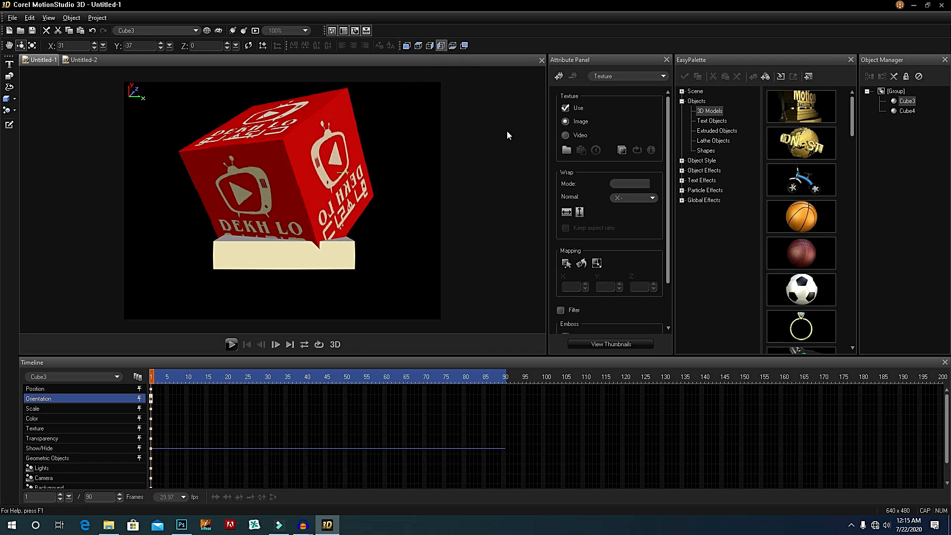
click(626, 194)
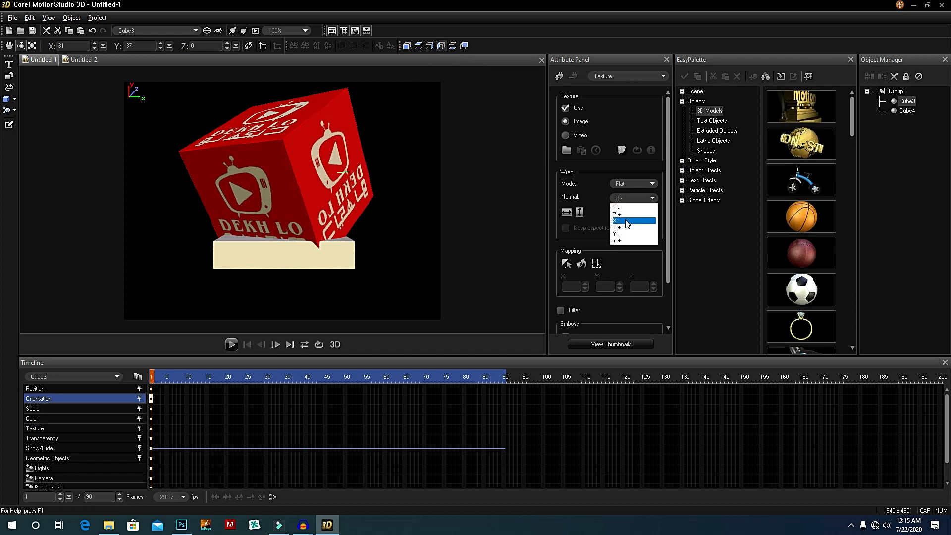
click(624, 224)
click(627, 198)
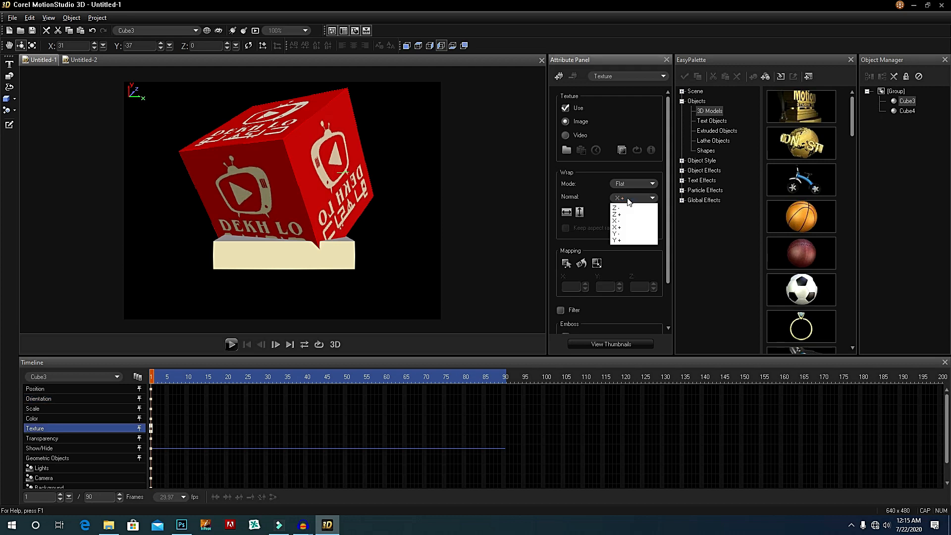
click(627, 198)
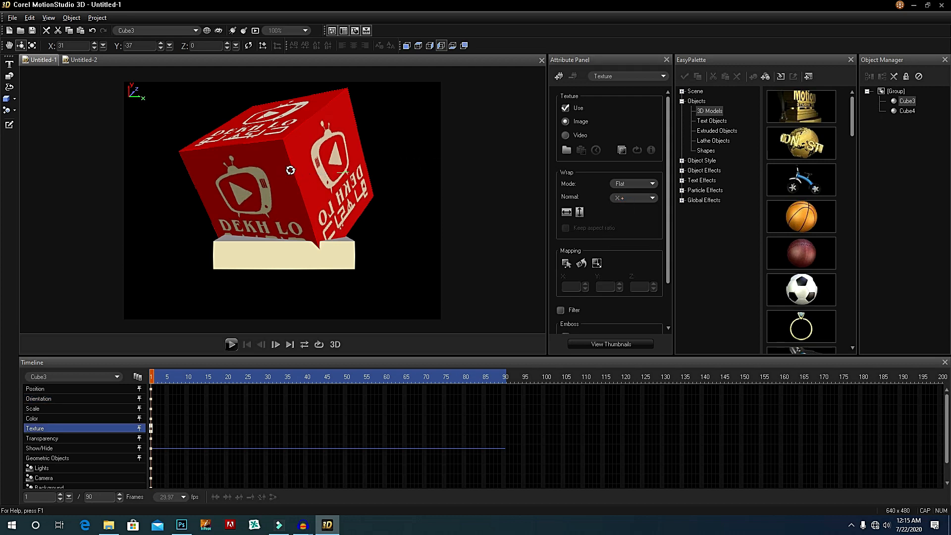
Step: Set the right face's texture normal to X+ and rotate the upper cube to about X -22, Y 25 to expose its underside
click(438, 46)
click(635, 198)
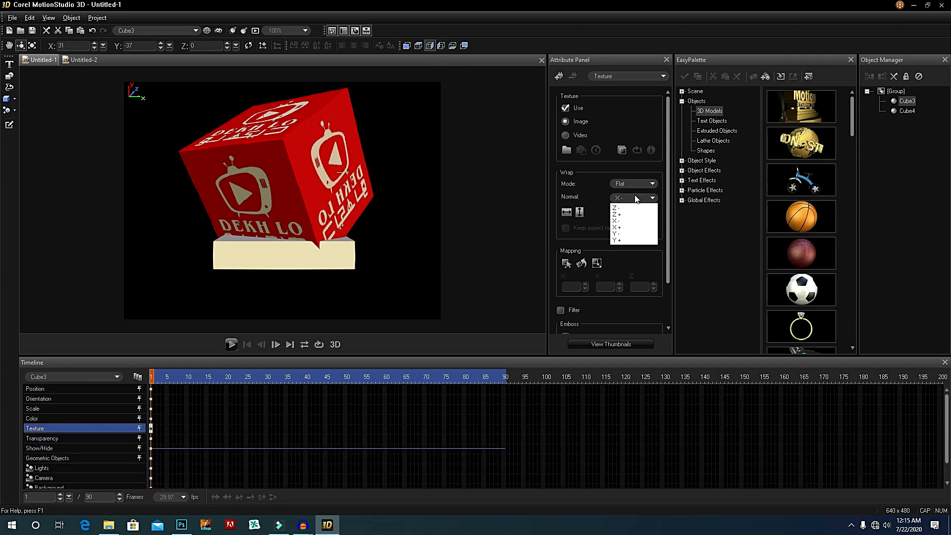
click(640, 206)
click(644, 197)
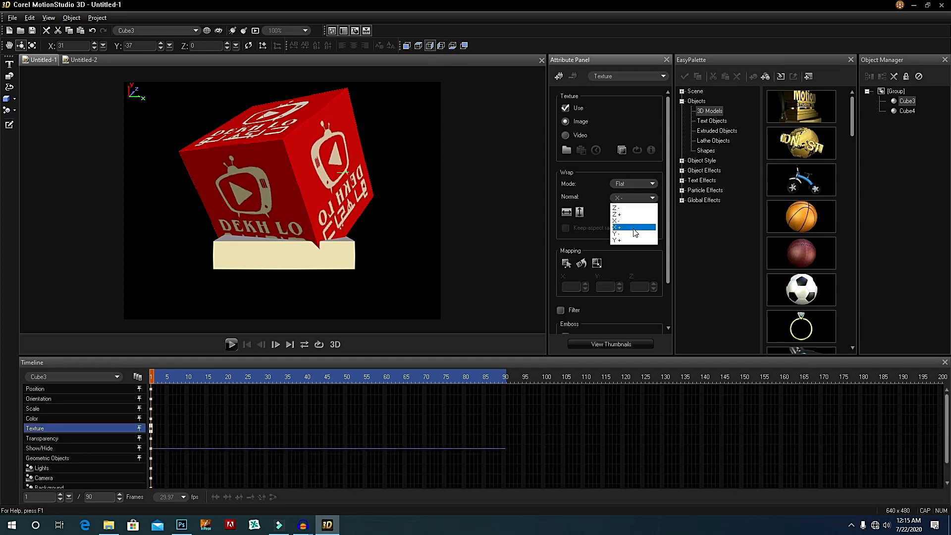
click(635, 204)
drag(294, 173, 337, 171)
click(429, 47)
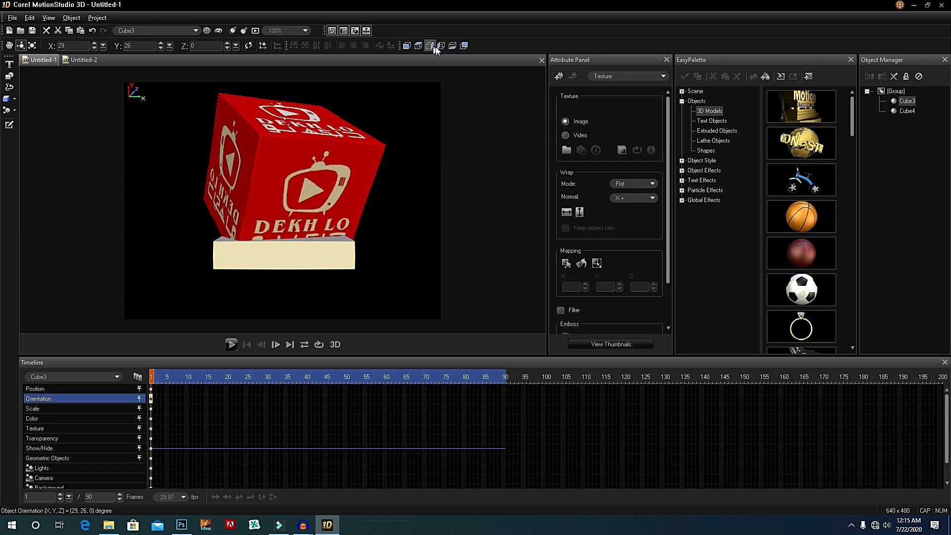
drag(362, 149, 361, 129)
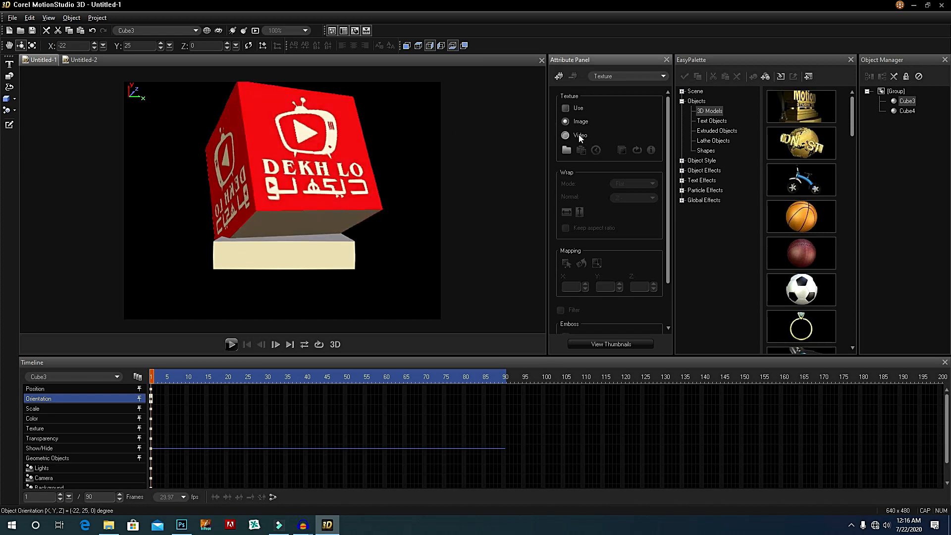
click(566, 149)
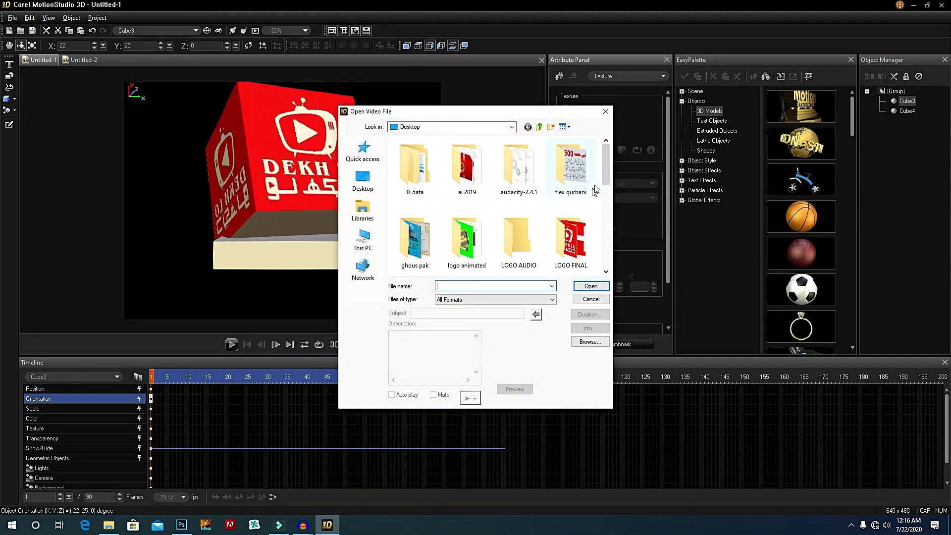
scroll(608, 176, down, 1)
double_click(569, 187)
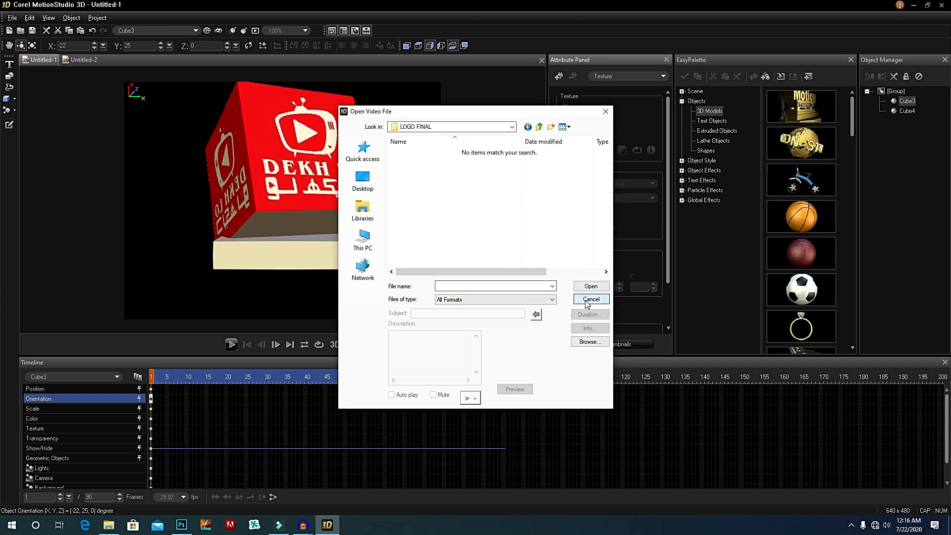
click(590, 299)
click(564, 121)
Step: Texture the upper cube's bottom face with the TOP image using normal Y-, and rotate the cube to about X 126, Y -6
click(478, 184)
double_click(480, 183)
click(630, 199)
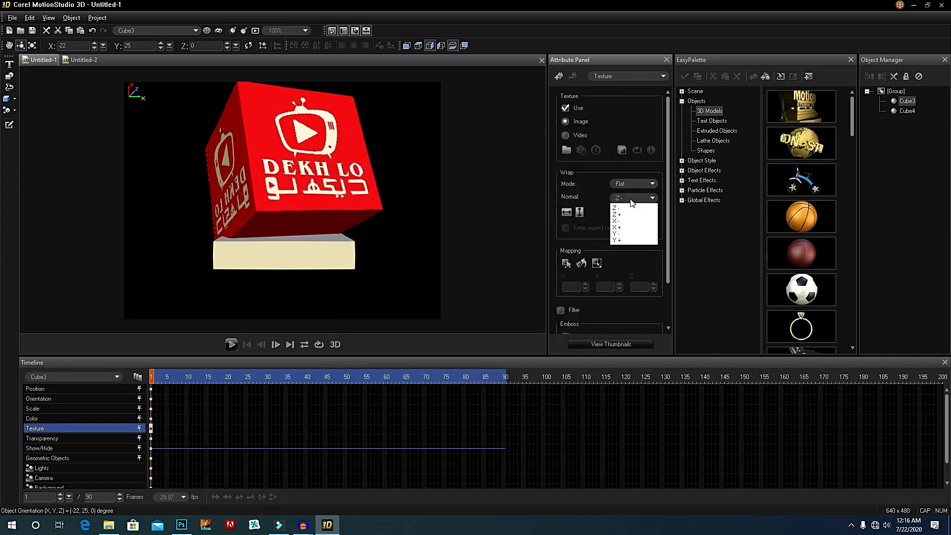
click(635, 196)
click(634, 200)
click(625, 234)
drag(373, 193, 357, 258)
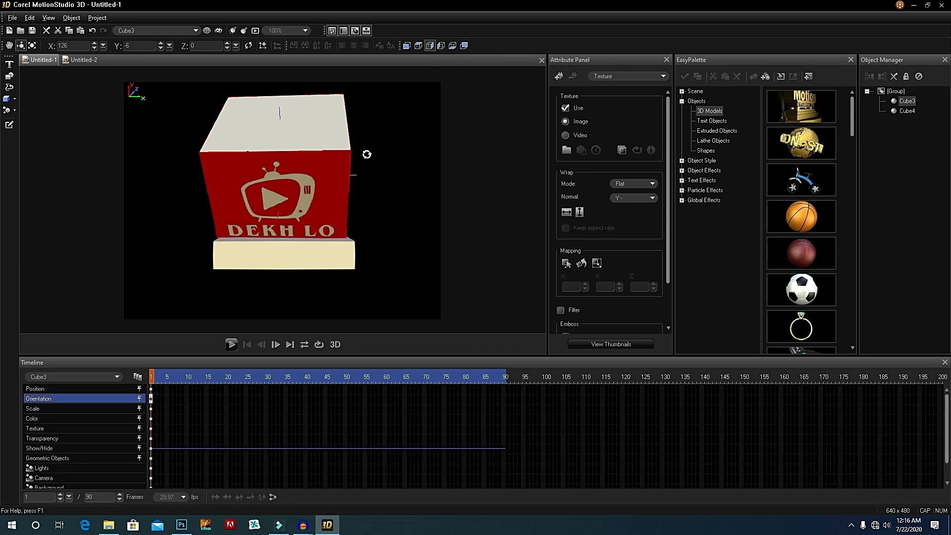
Step: Rotate the upper cube to about X 125, Y -25 and set the right face's texture normal to X+
drag(365, 153, 357, 154)
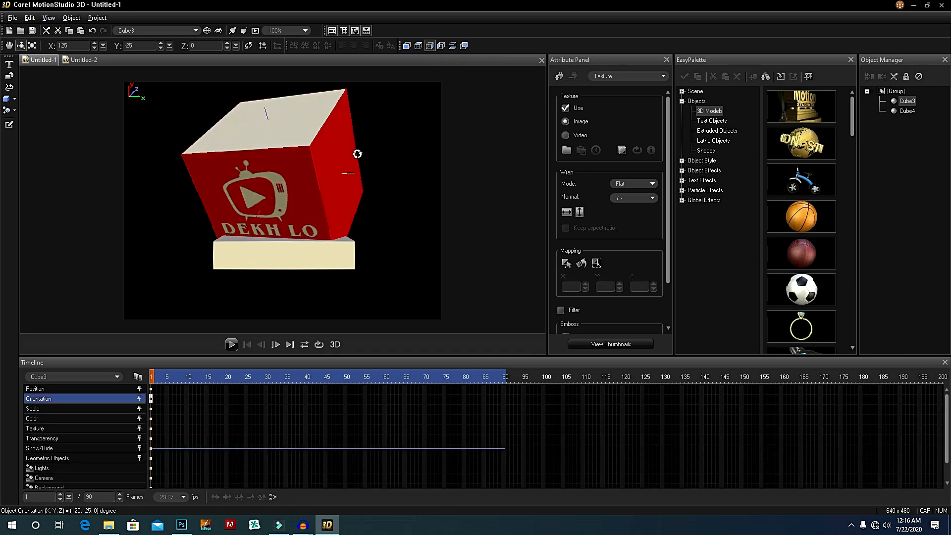
click(627, 197)
click(633, 207)
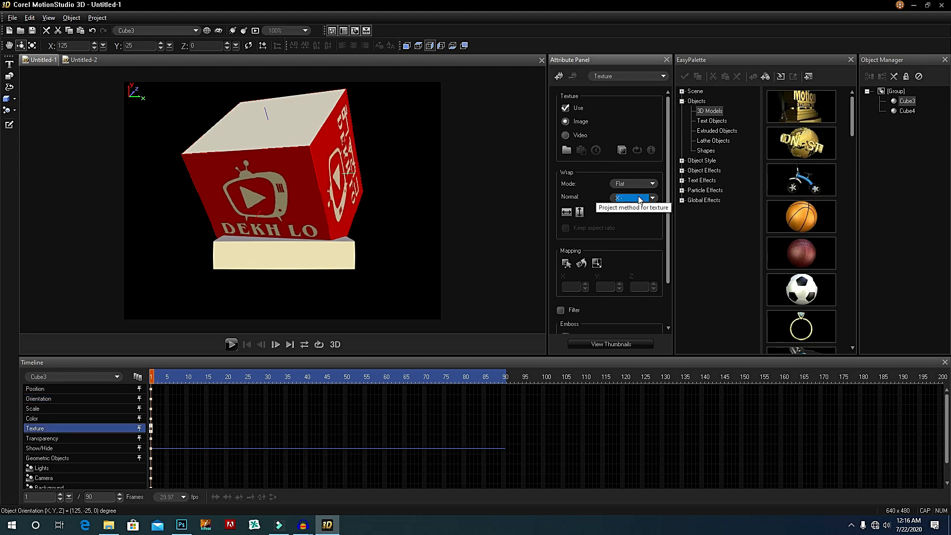
click(639, 199)
click(634, 225)
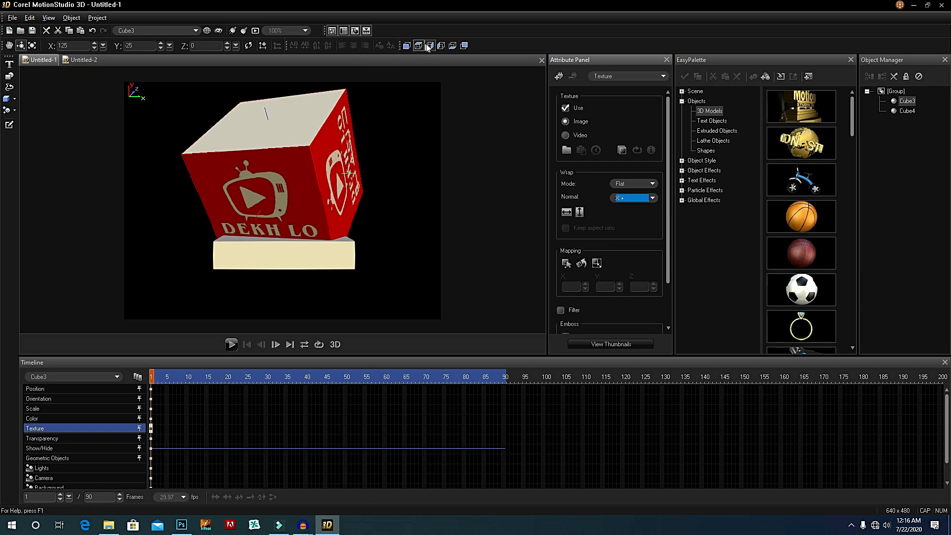
Step: Add the upper cube's back face to the selection and texture it with the logo image
click(463, 46)
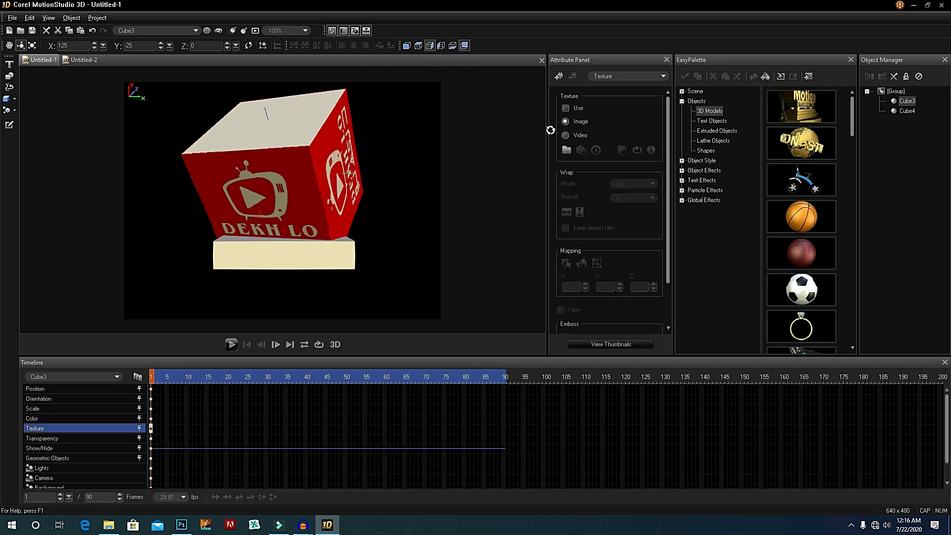
click(568, 152)
double_click(476, 183)
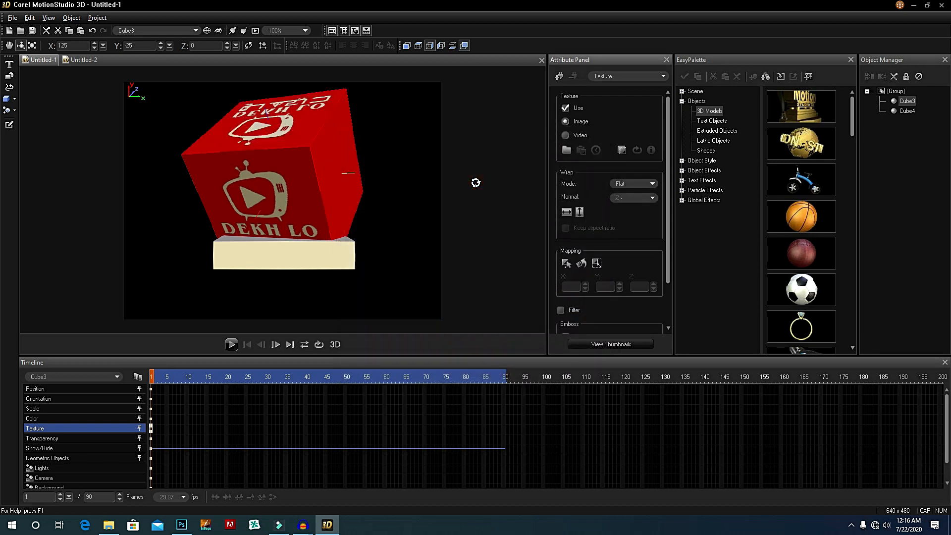
Step: Rotate the upper cube to inspect its back face, and reset its X and Y orientation to 0
drag(310, 139, 148, 75)
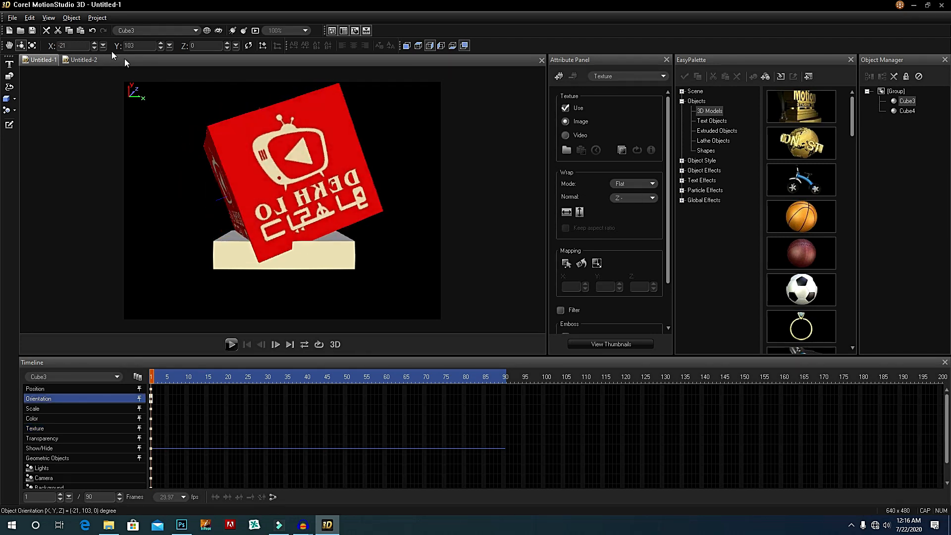
click(32, 46)
click(20, 45)
text(0)
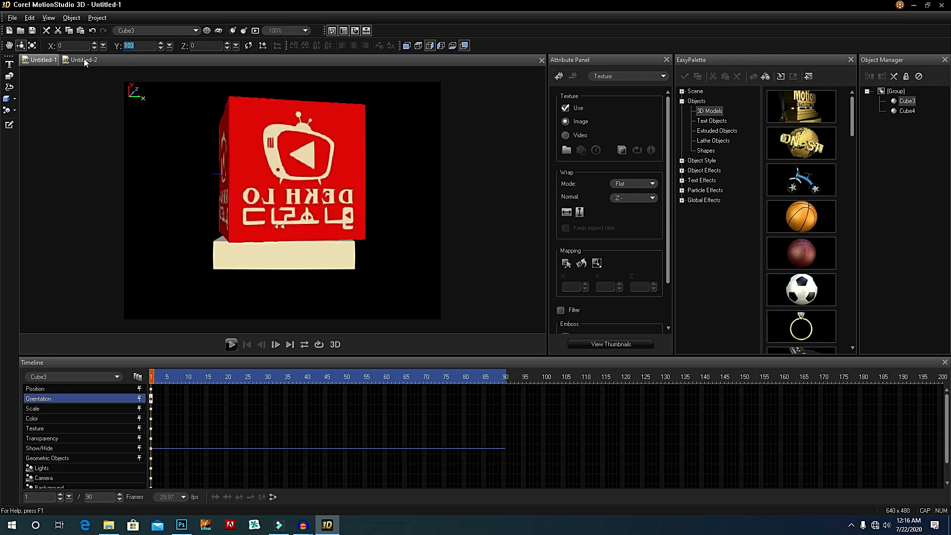
text(0)
Step: Rotate the upper cube to about X 5, Y -61 and set the right face's texture normal to X+
drag(315, 173, 288, 174)
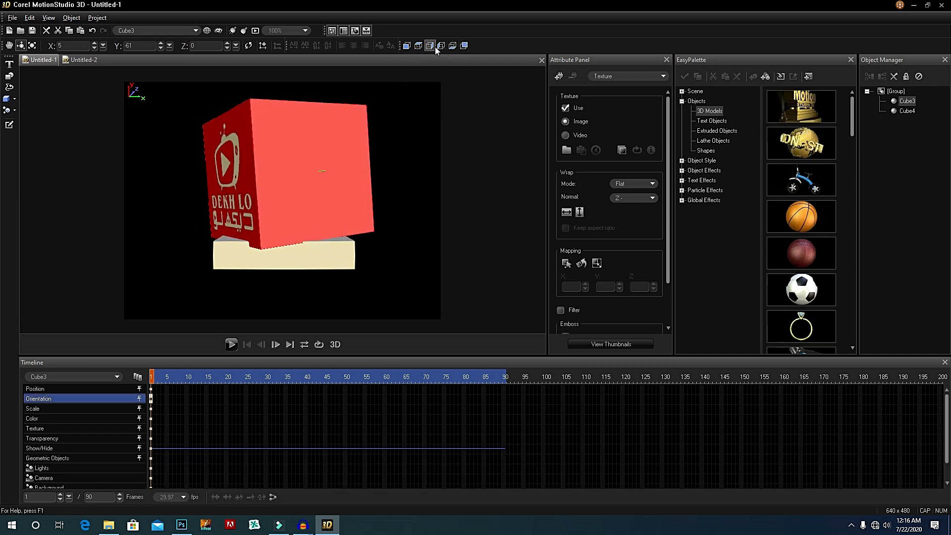
click(619, 199)
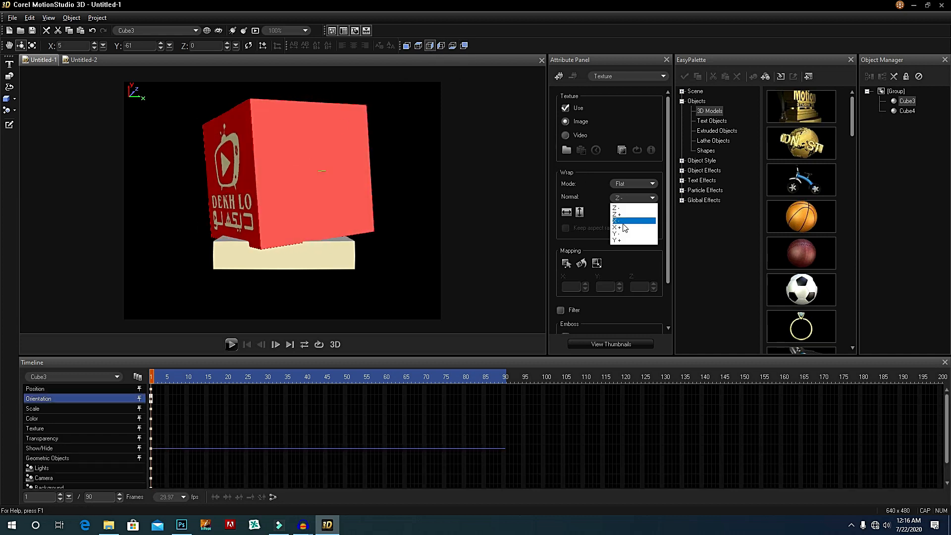
click(618, 214)
click(625, 202)
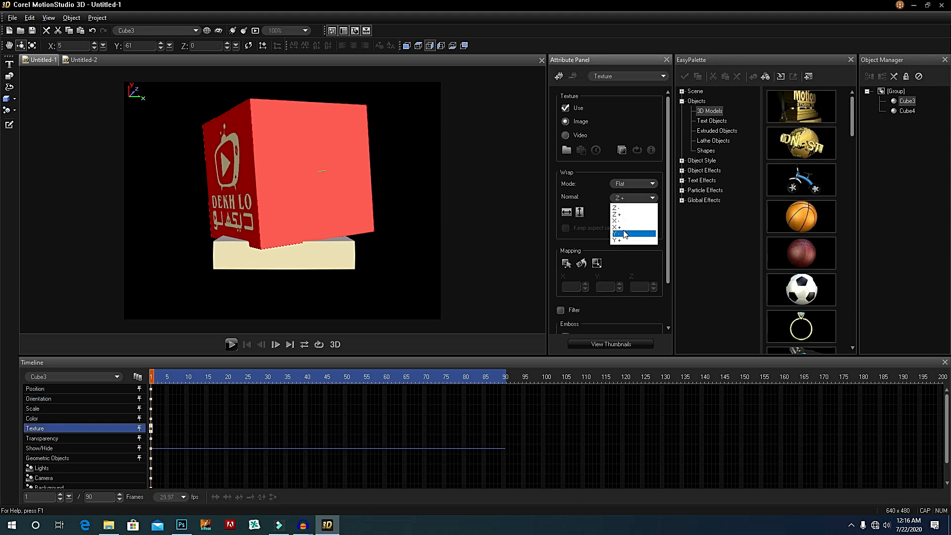
click(623, 227)
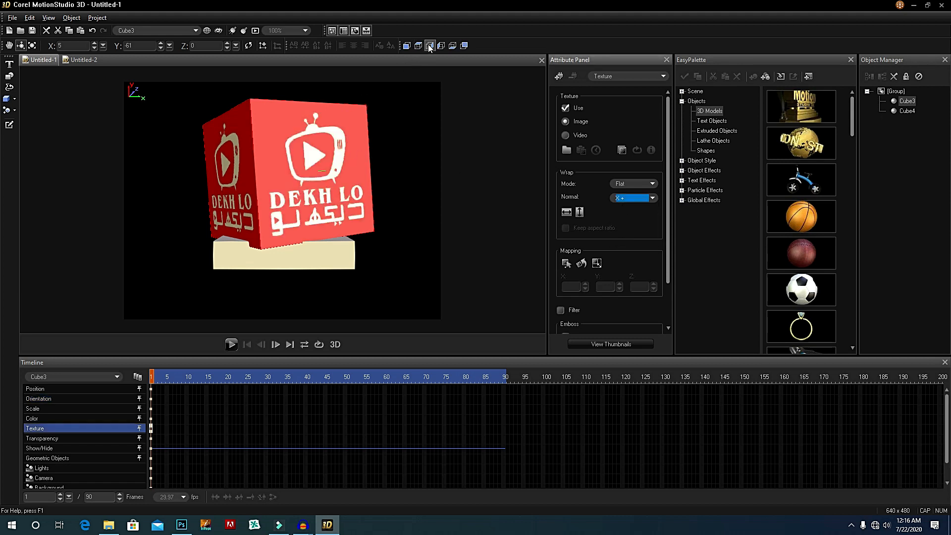
Step: Undo a trial rotation of the upper cube and set its X and Y orientation to 0
drag(260, 152, 217, 155)
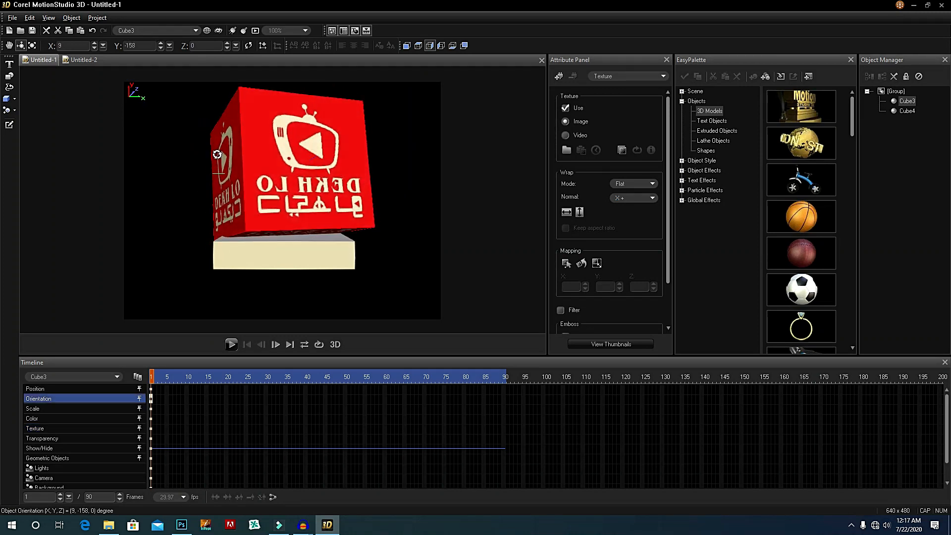
key(ctrl+z)
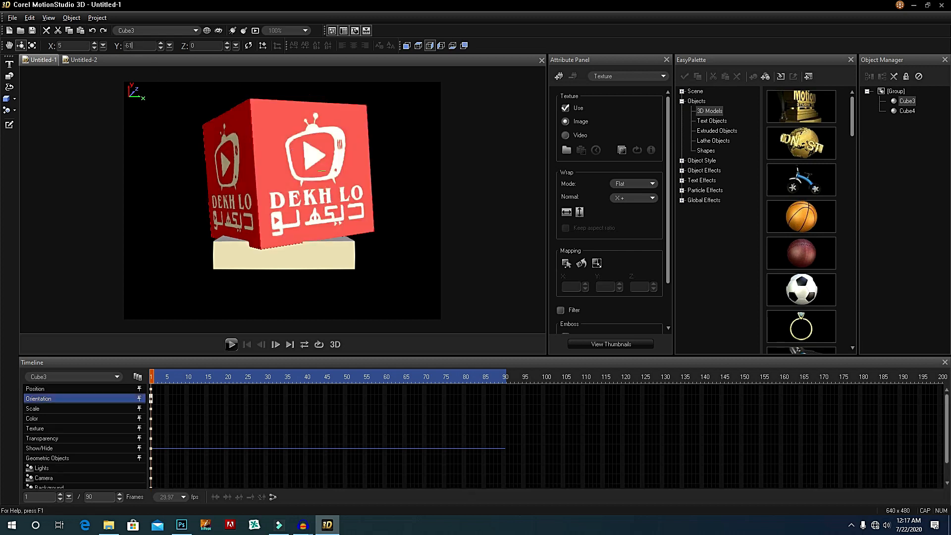
text(0)
key(Return)
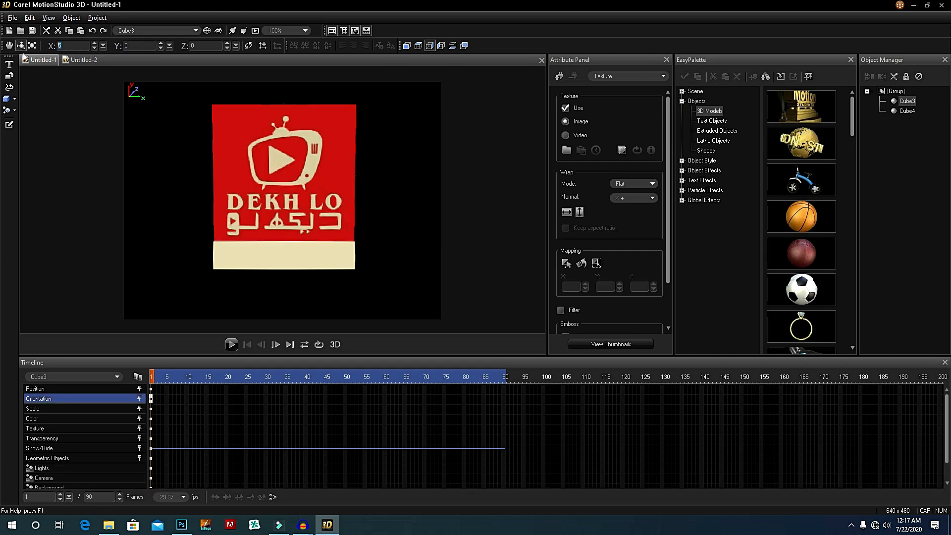
Step: Turn the upper cube to about Y 48, set the left face's texture normal to X-, and reset the cube's Y orientation to 0
drag(339, 185, 307, 192)
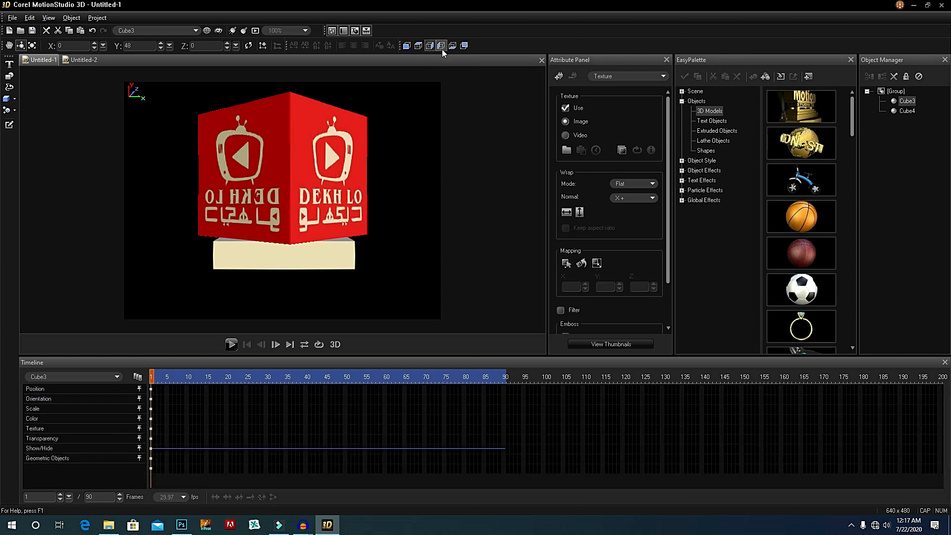
click(642, 198)
click(638, 223)
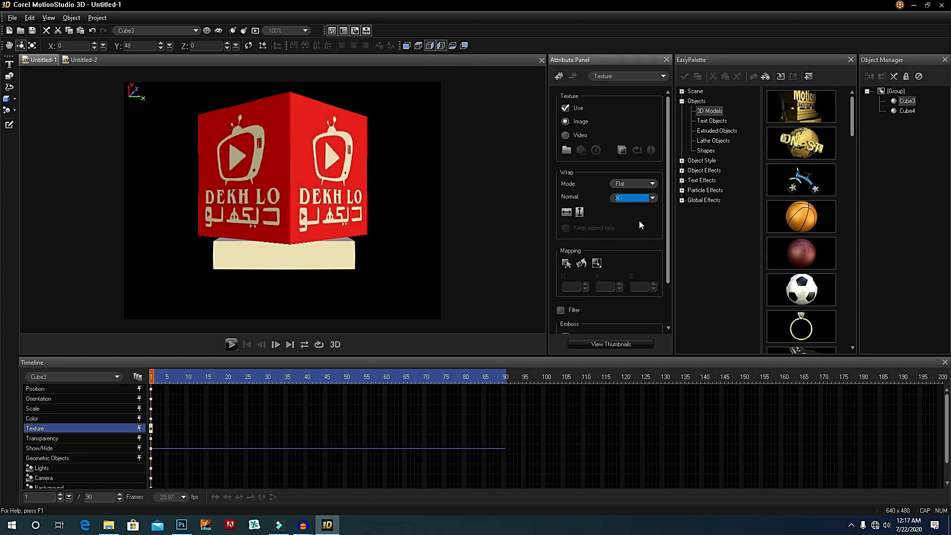
drag(200, 174, 256, 171)
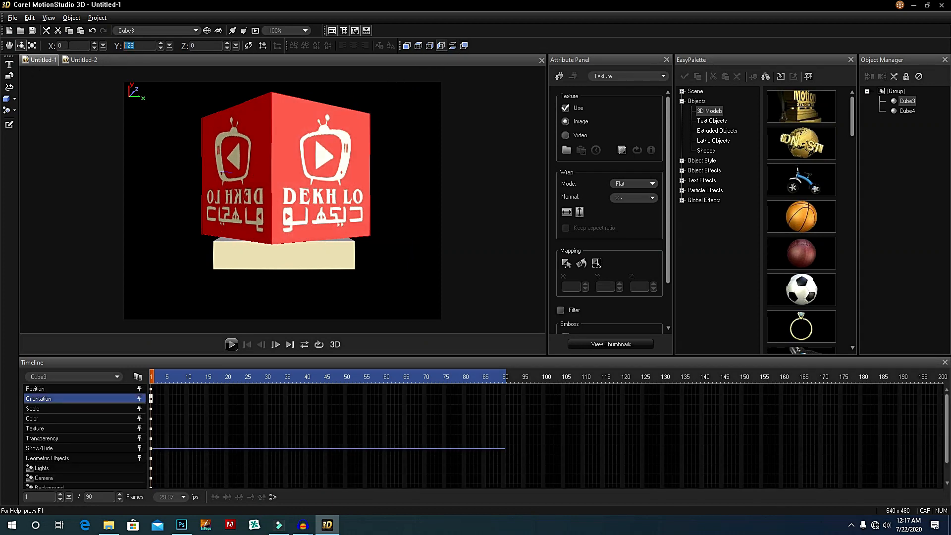
text(0)
key(Return)
Step: Rotate the upper cube to about Y -63 and, with only the right face selected, set its texture normal to X+
drag(317, 168, 288, 170)
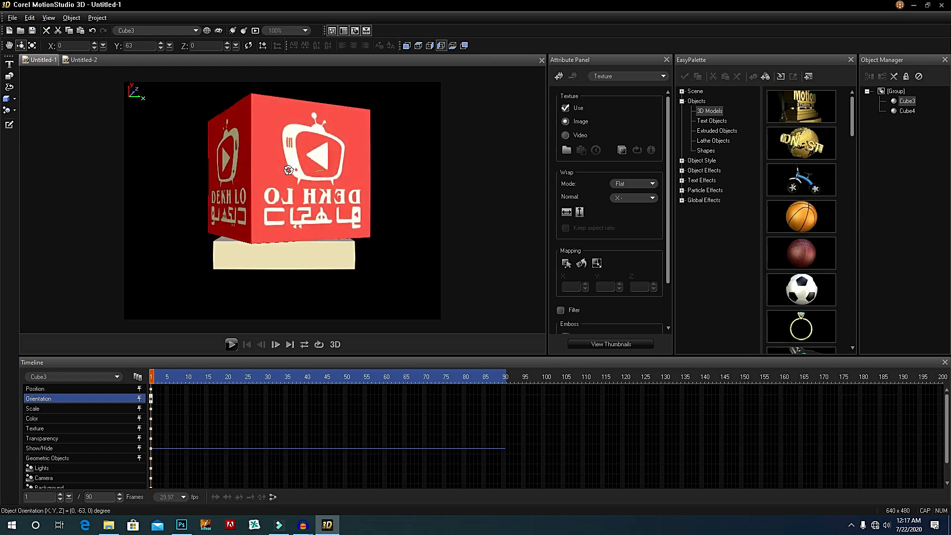
click(440, 46)
click(429, 45)
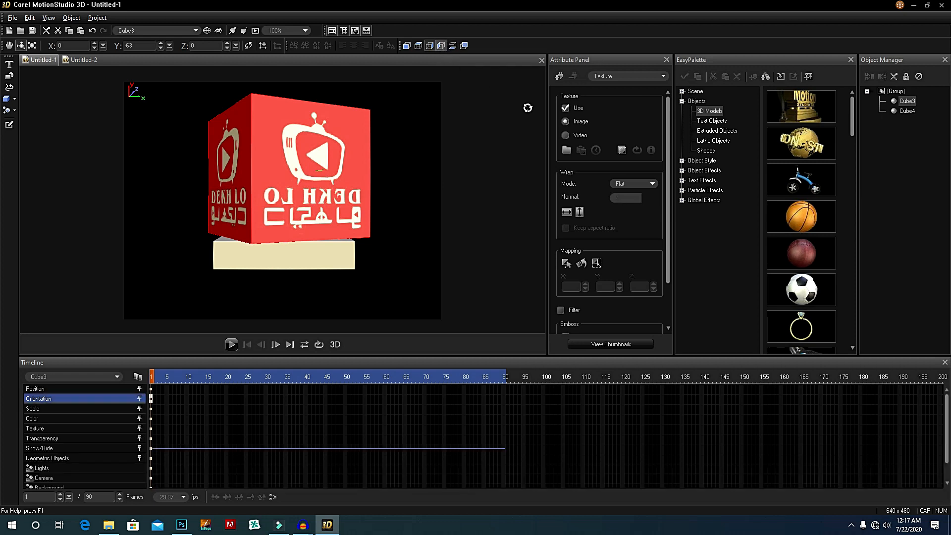
click(634, 198)
click(636, 219)
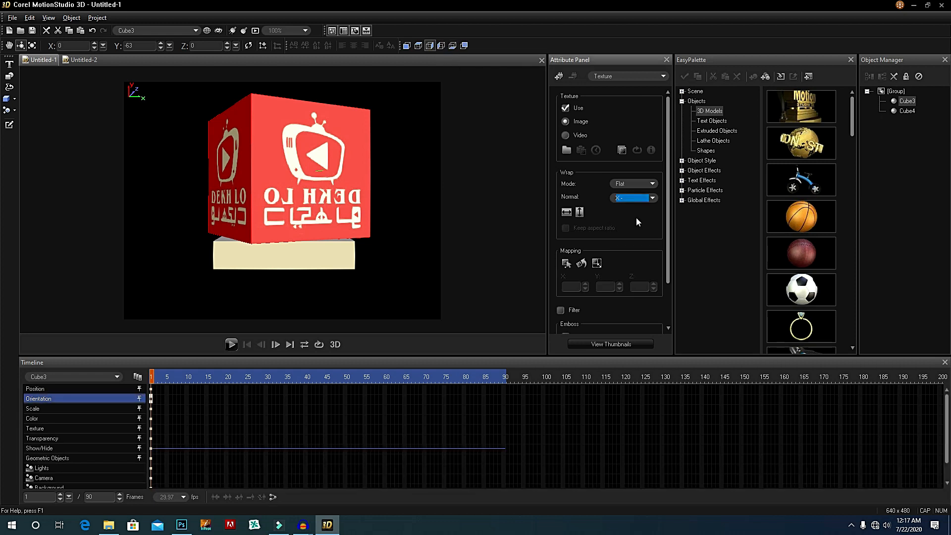
click(632, 200)
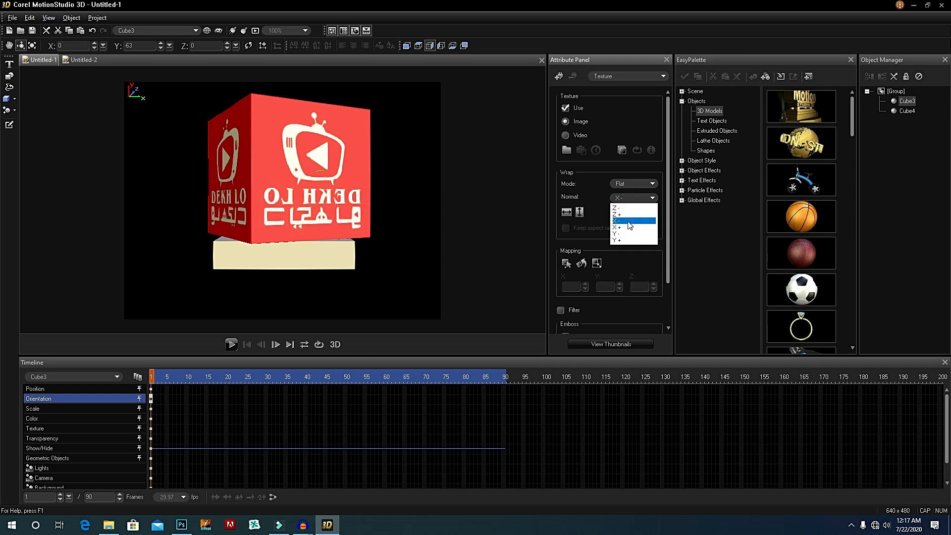
click(628, 227)
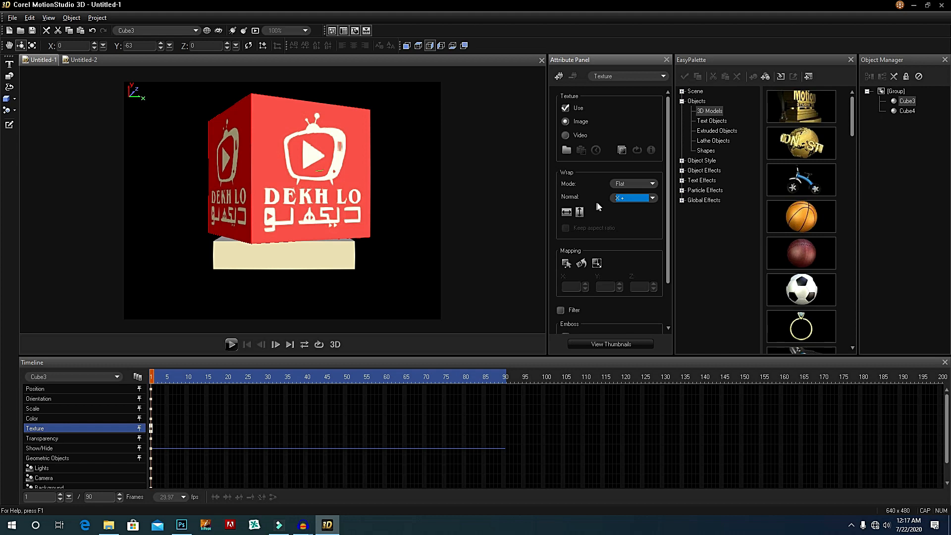
Step: Rotate the upper cube to about Y -152 and change the back face's texture normal to Z+
mouse_move(347, 161)
mouse_down()
mouse_move(298, 162)
mouse_move(342, 163)
mouse_up()
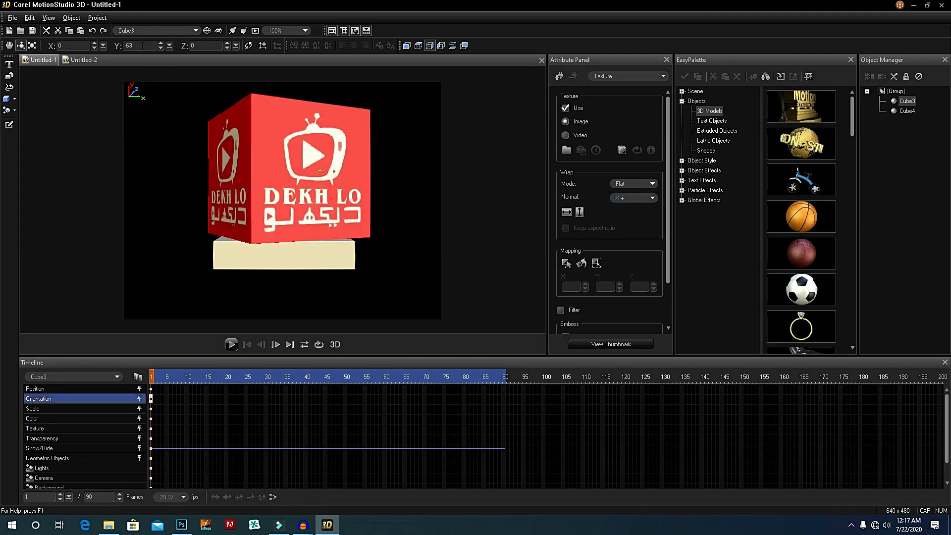
key(Return)
drag(344, 187, 242, 186)
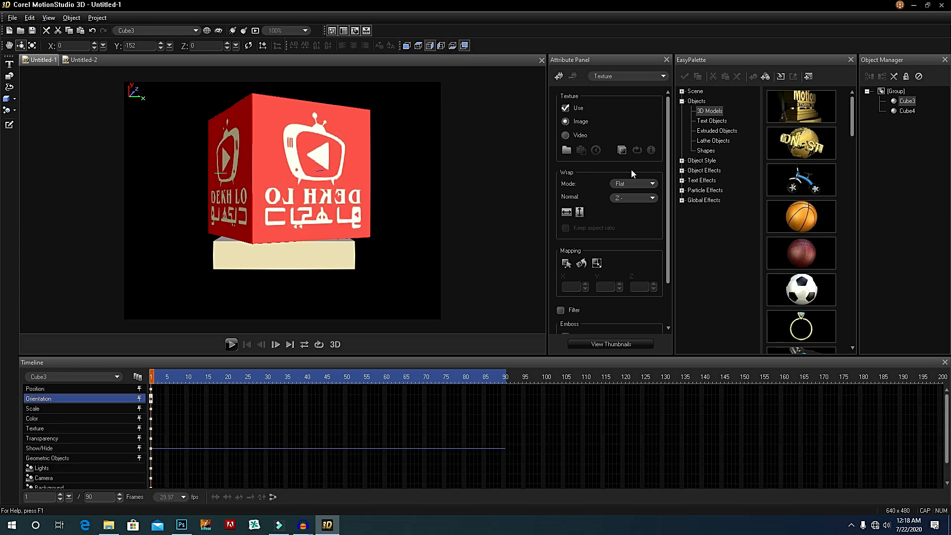
click(641, 197)
click(640, 214)
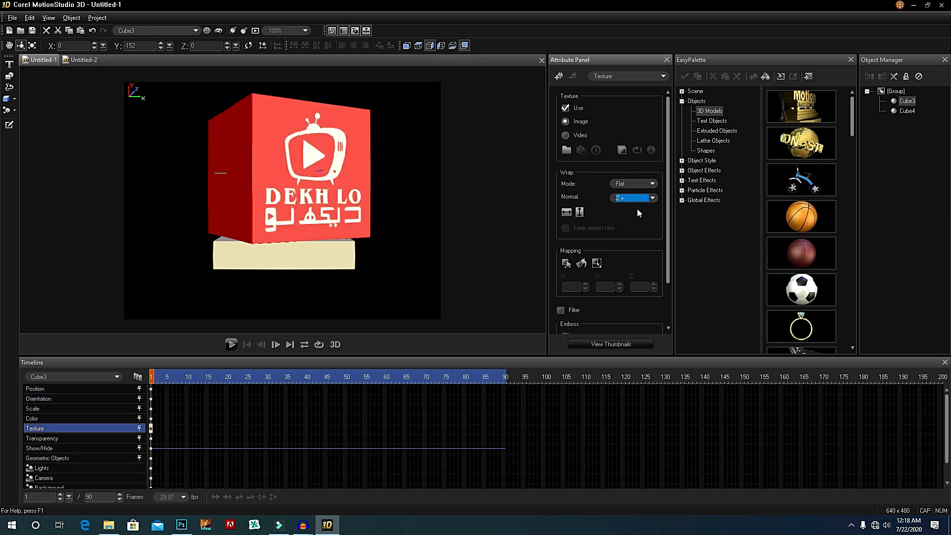
Step: With only the back face selected, try other texture normals for its logo and settle on Z+
click(428, 46)
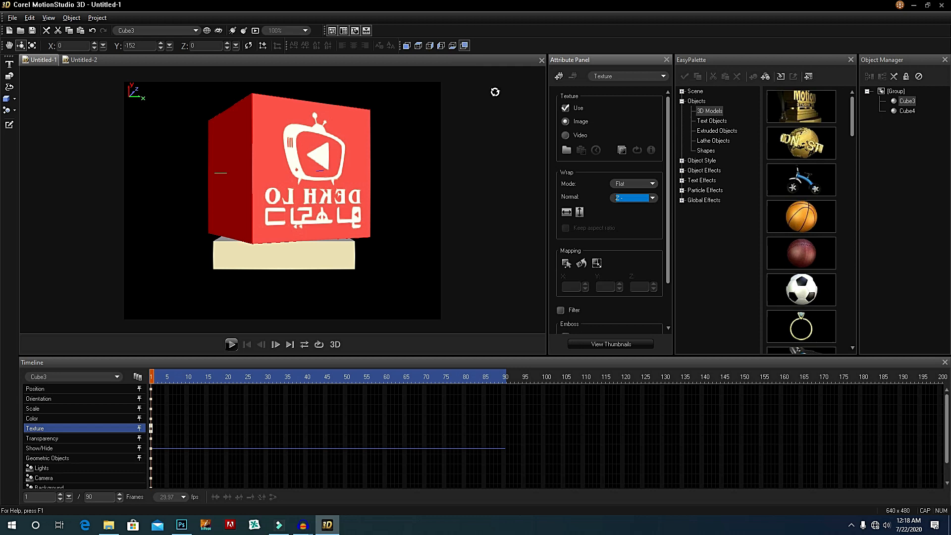
click(637, 200)
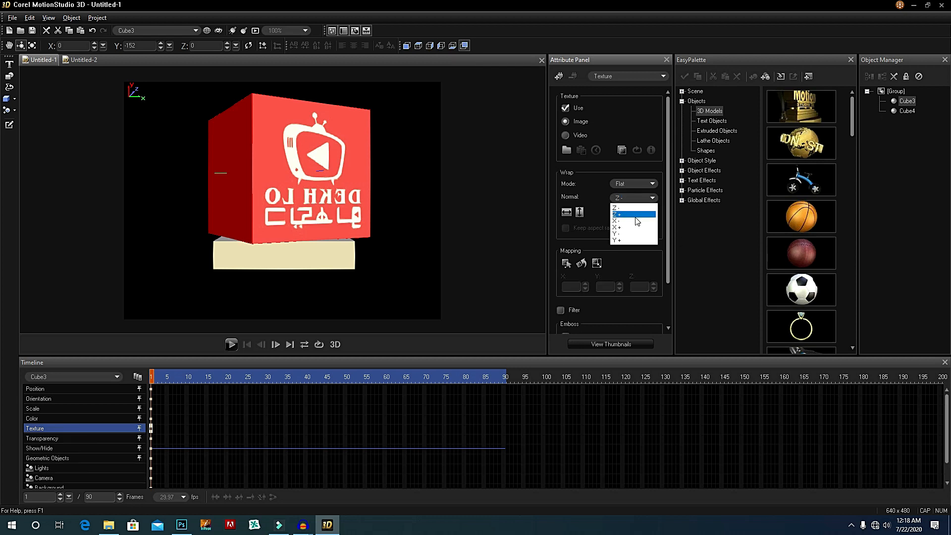
click(635, 221)
click(637, 198)
click(636, 211)
click(635, 198)
click(635, 213)
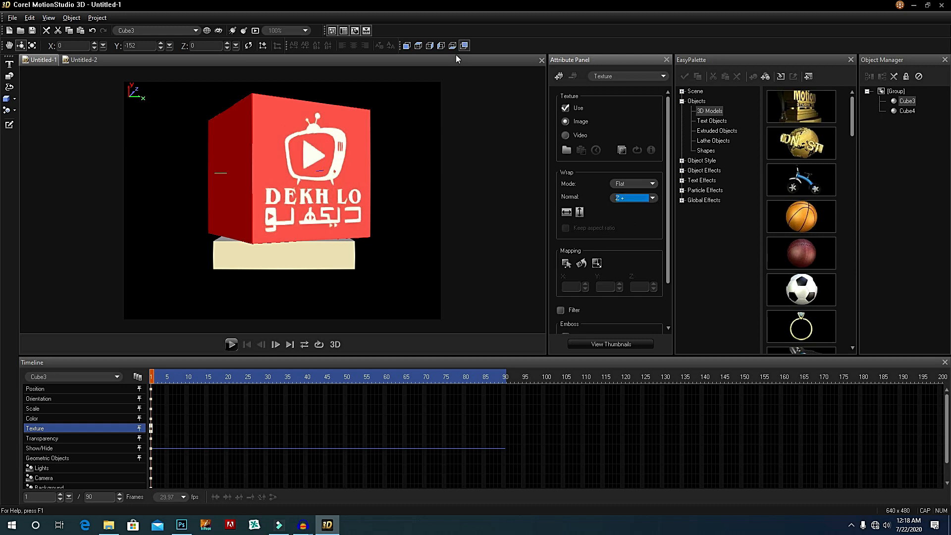
Step: Reset the upper cube's Y orientation to 0 and rotate it to about Y -36 to expose the right face
drag(343, 152, 402, 141)
drag(148, 44, 82, 55)
text(0)
key(Return)
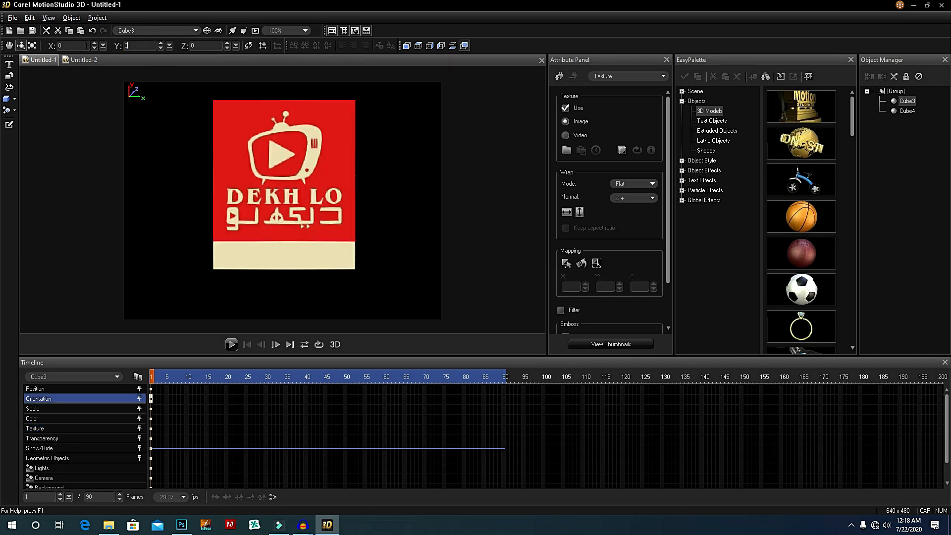
drag(332, 162, 310, 162)
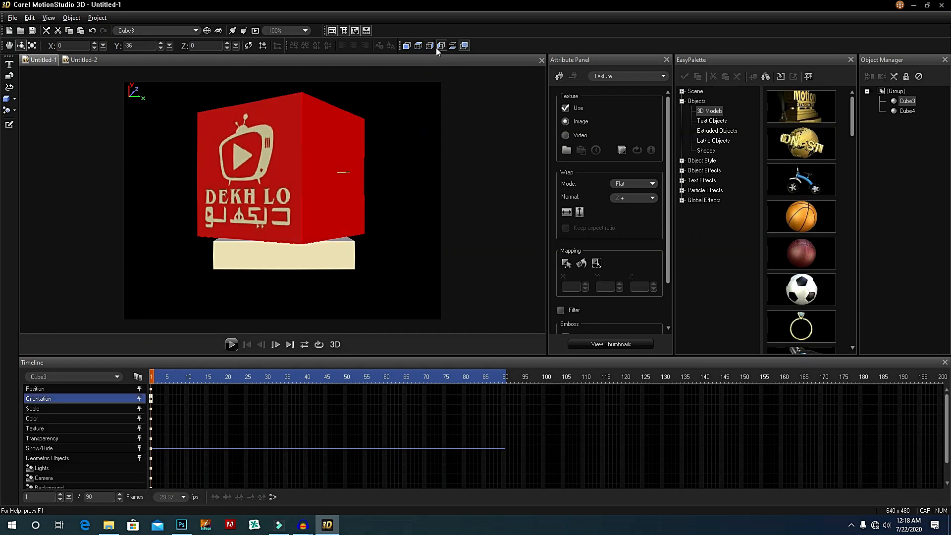
Step: Set the right face's texture normal to X+ and rotate the upper cube to about Y -136
click(625, 198)
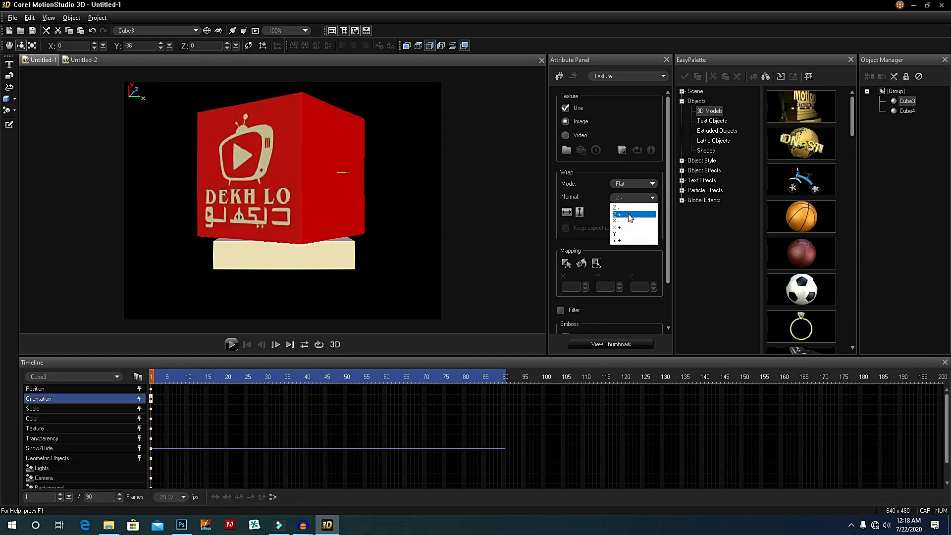
click(628, 214)
click(634, 201)
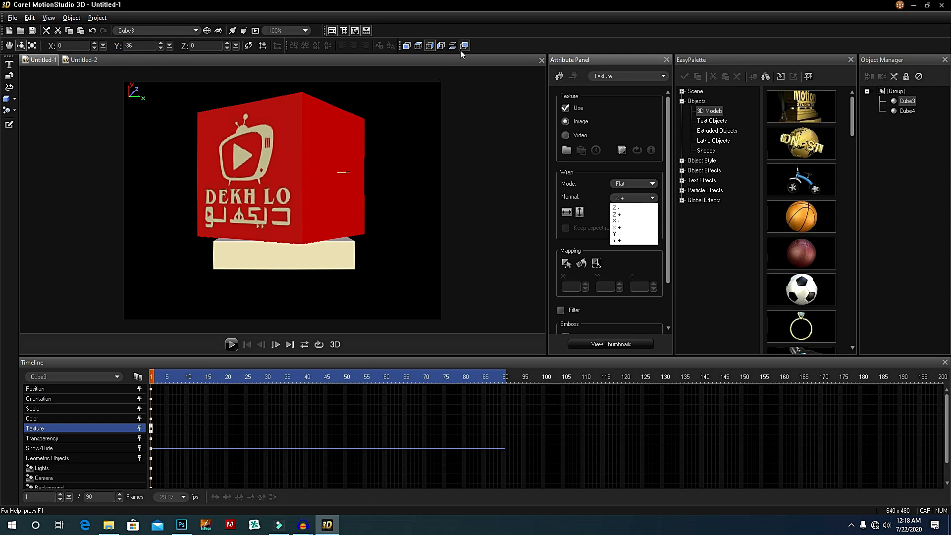
click(622, 199)
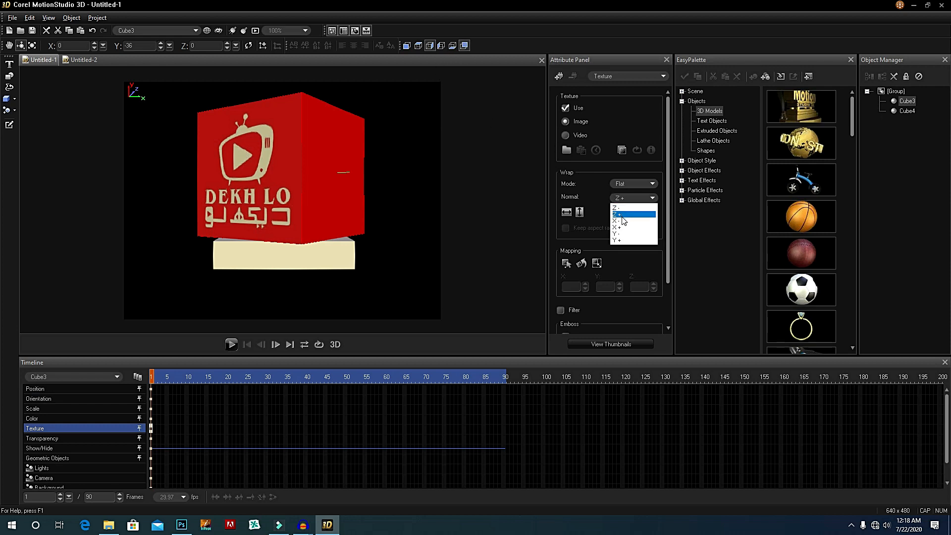
click(622, 219)
click(633, 198)
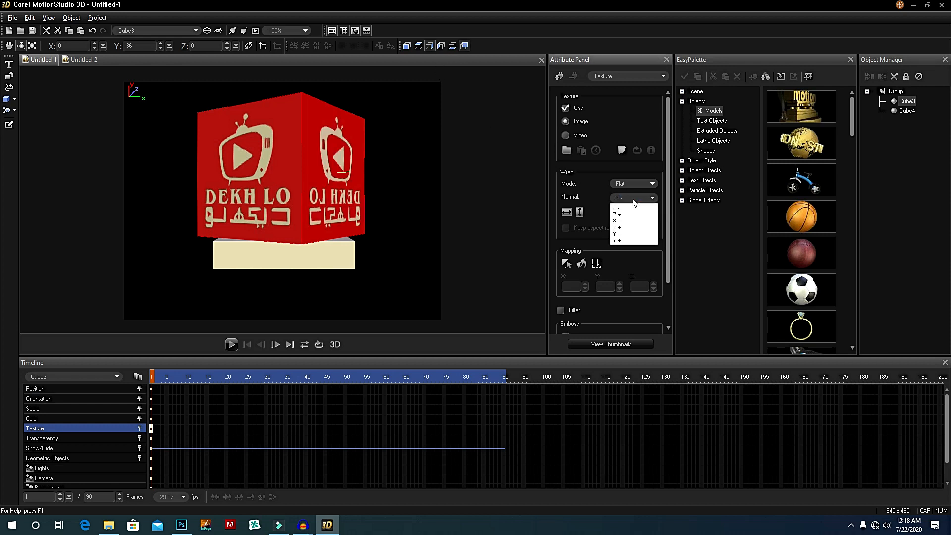
click(630, 227)
drag(387, 180, 303, 178)
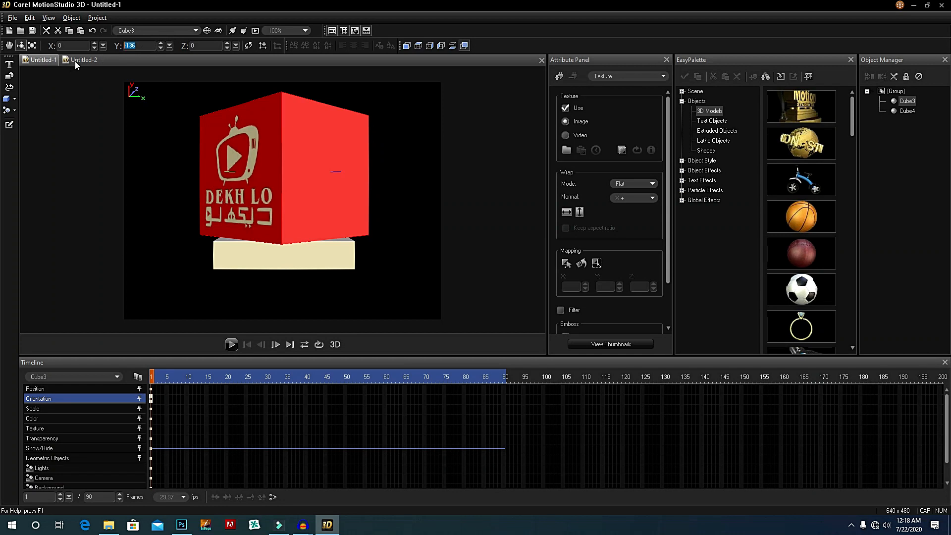
Step: Reset the upper cube's Y orientation to 0 and rotate it to about Y -124 to expose the back face
text(0)
key(Return)
drag(304, 142, 250, 145)
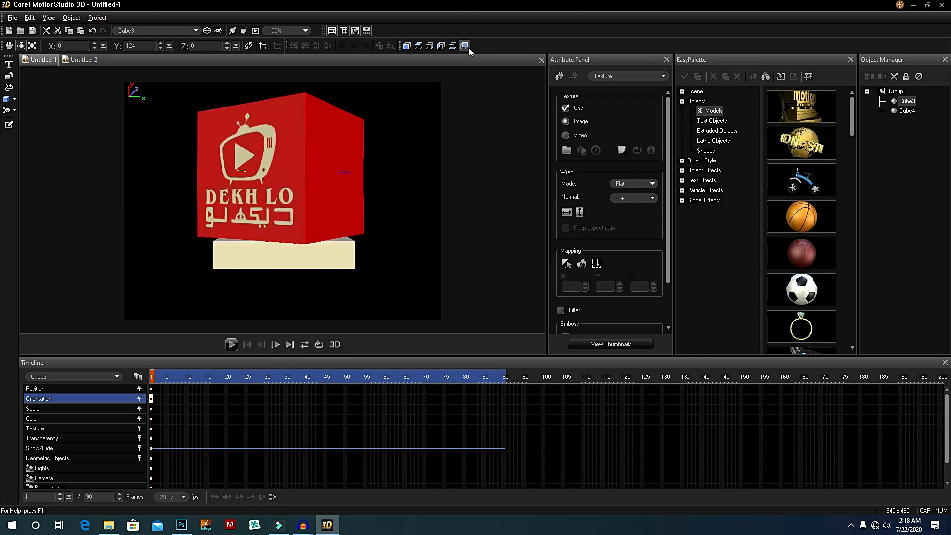
Step: Try texture normal Z- on the upper cube's back face and settle on Z+
click(624, 198)
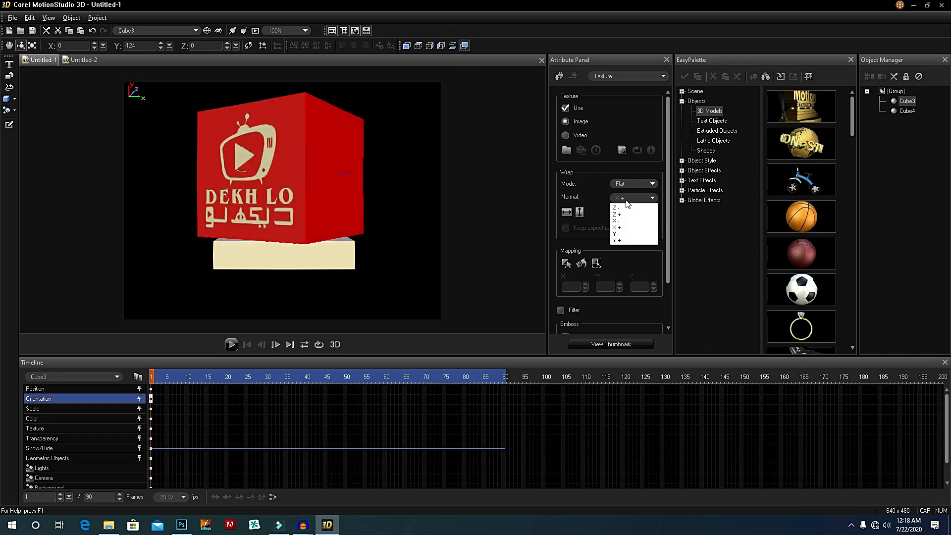
click(628, 210)
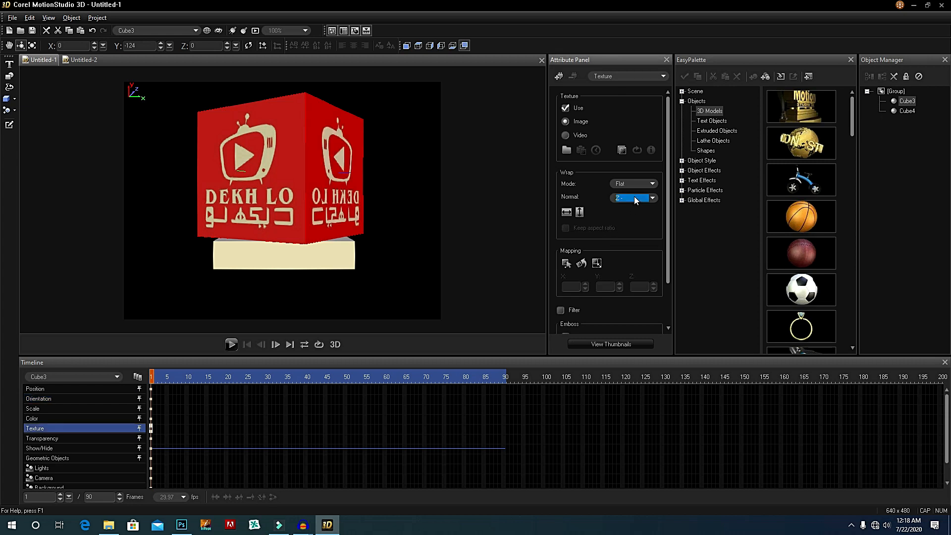
click(635, 198)
click(633, 215)
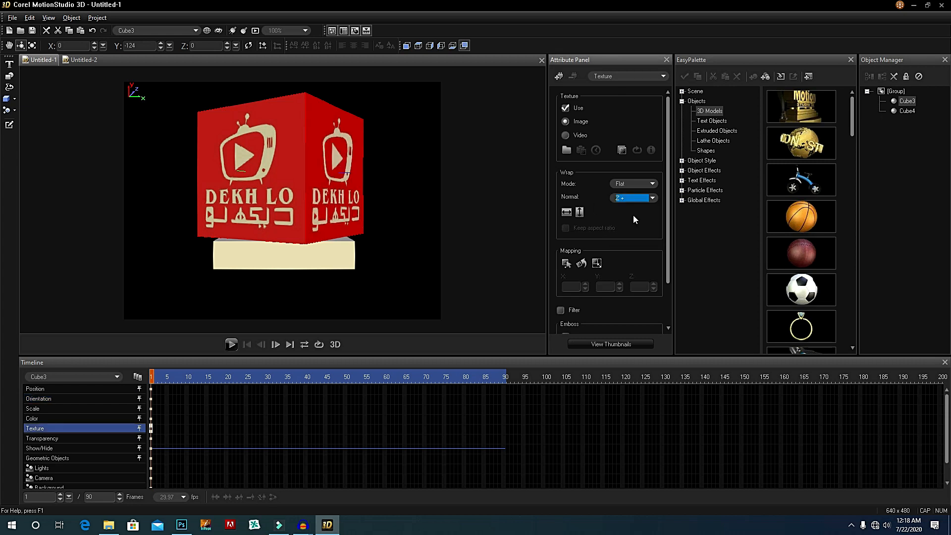
Step: Reset the upper cube's Y orientation to 0 and rotate it to about Y 92 to inspect a side face
drag(137, 45, 105, 47)
text(0)
key(Return)
drag(272, 148, 308, 164)
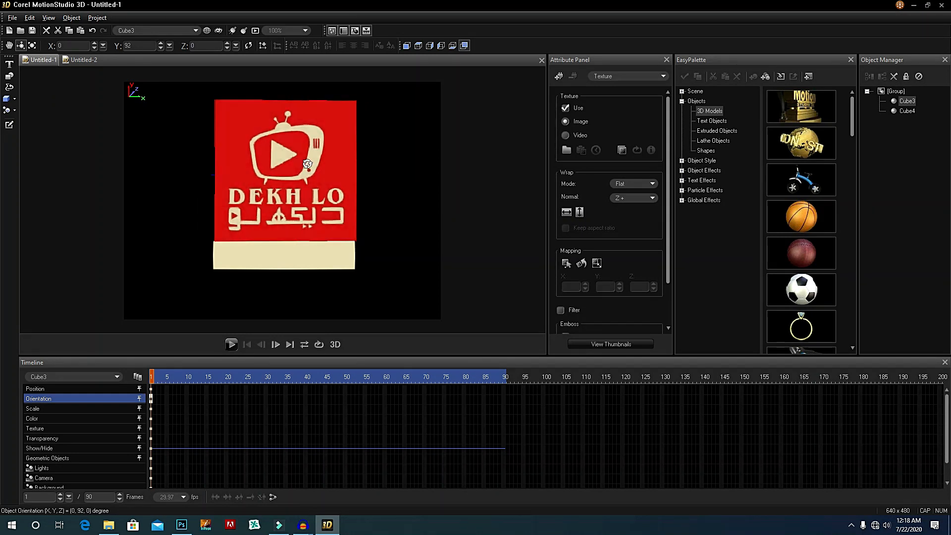
drag(343, 106, 305, 65)
key(ctrl+z)
key(ctrl+z)
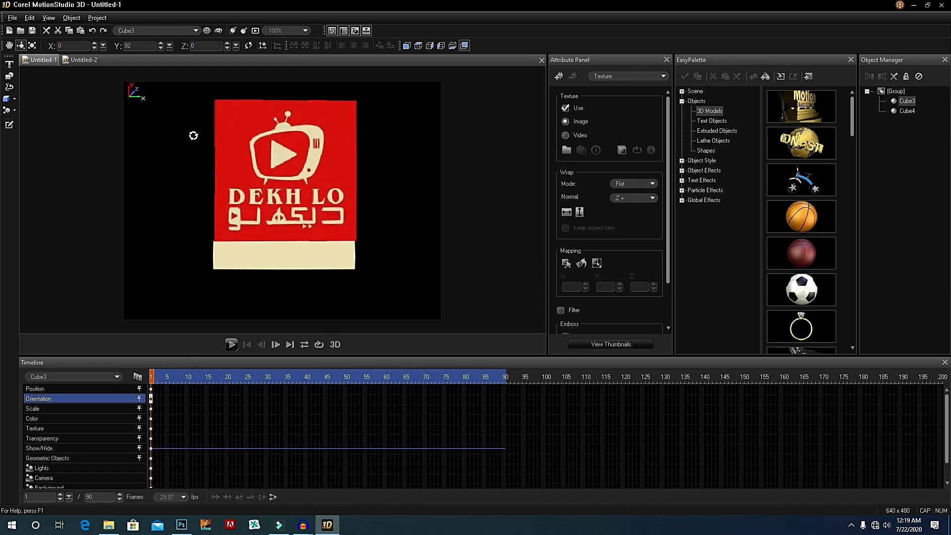
Step: Select only the front face of the lower block, Cube4, and apply the BOTTOM image as its texture
click(139, 28)
click(148, 55)
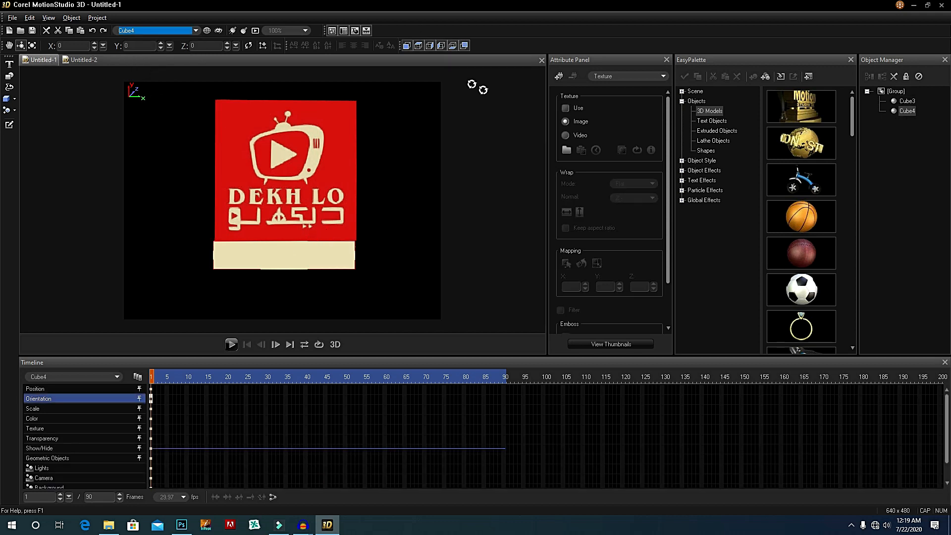
click(415, 45)
click(407, 46)
click(442, 47)
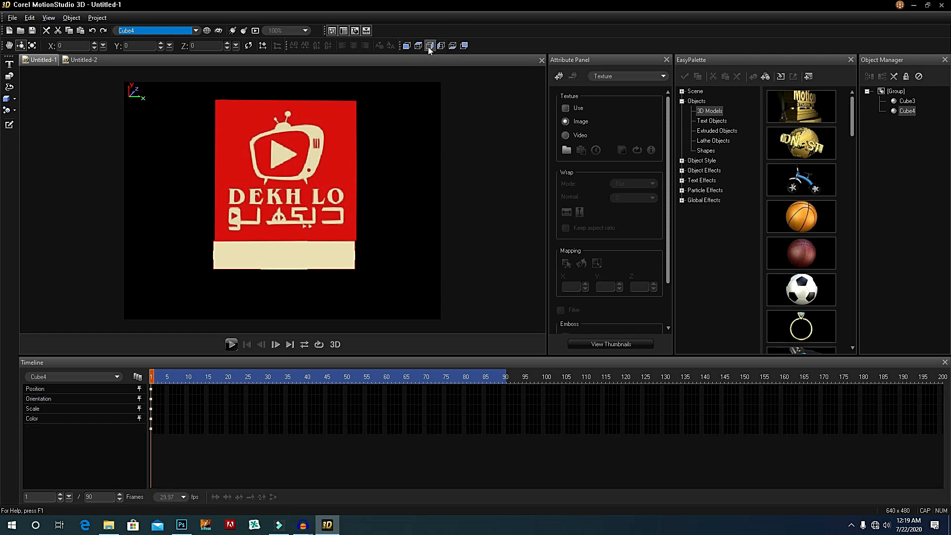
click(429, 46)
click(407, 47)
click(432, 47)
click(566, 149)
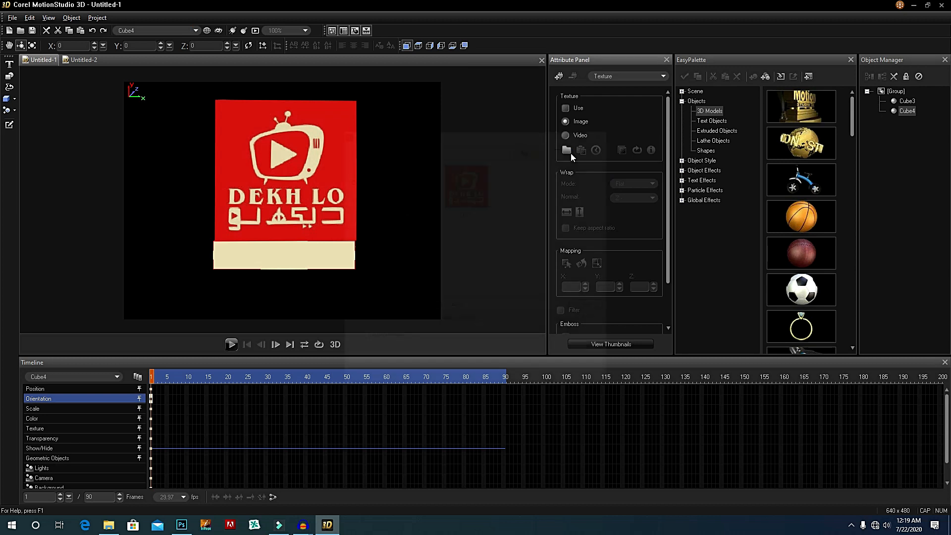
double_click(433, 199)
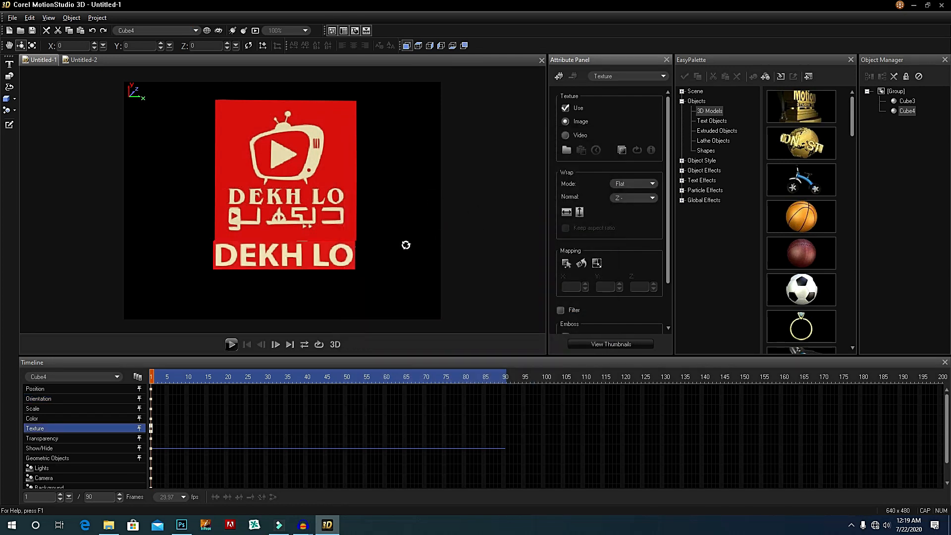
Step: Rotate the lower block to about Y -29 and apply the BOTTOM image with its right face also selected
drag(388, 251, 375, 252)
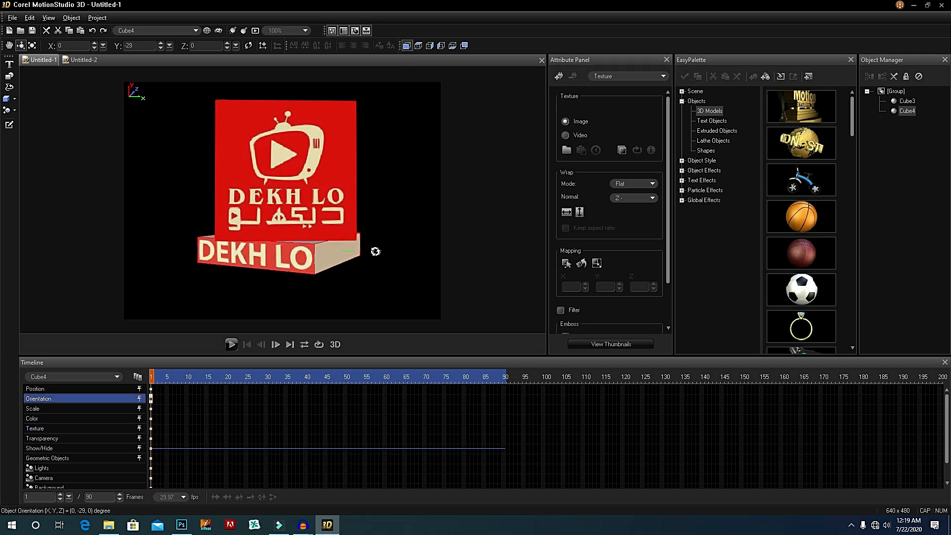
click(429, 46)
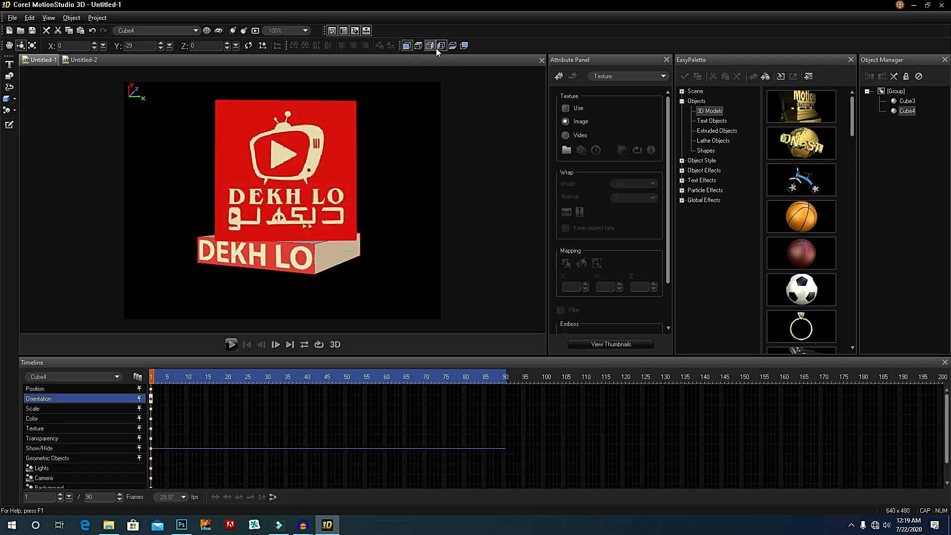
click(566, 150)
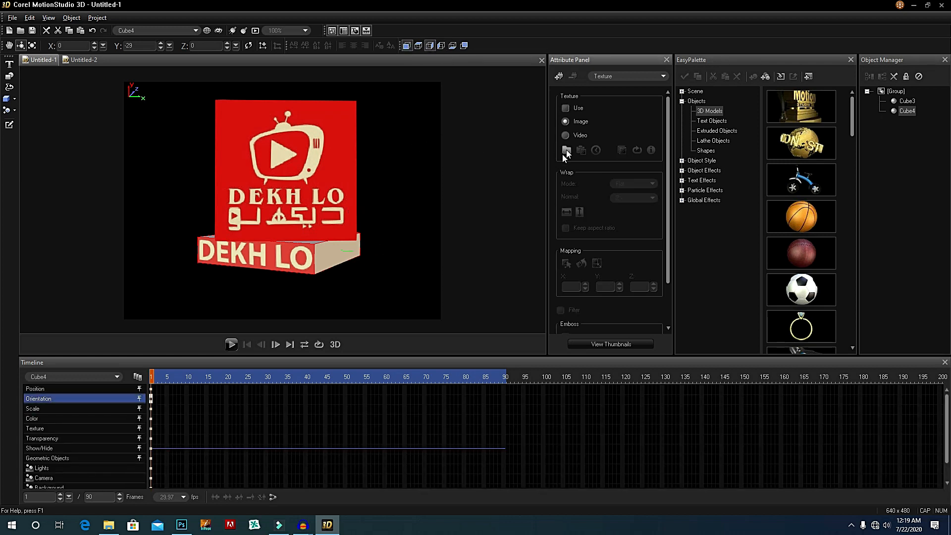
double_click(405, 193)
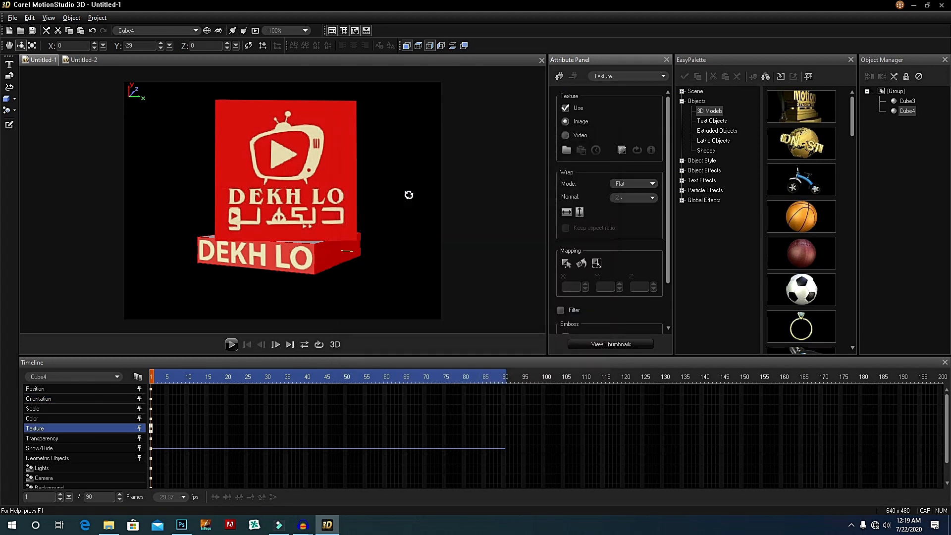
Step: Restore normal Z- after trying X- on both faces, then set only the lower block's right face to X+
click(630, 199)
click(631, 206)
click(630, 201)
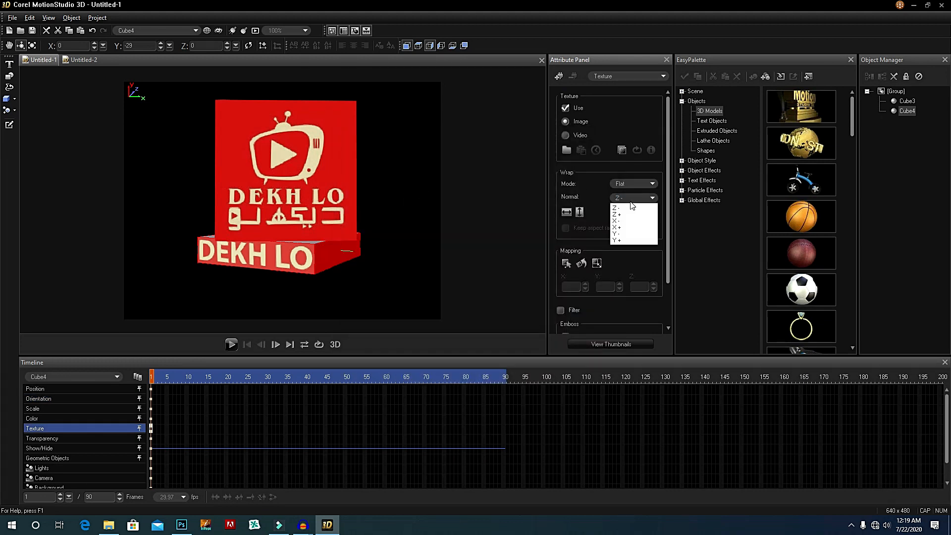
click(630, 206)
click(631, 199)
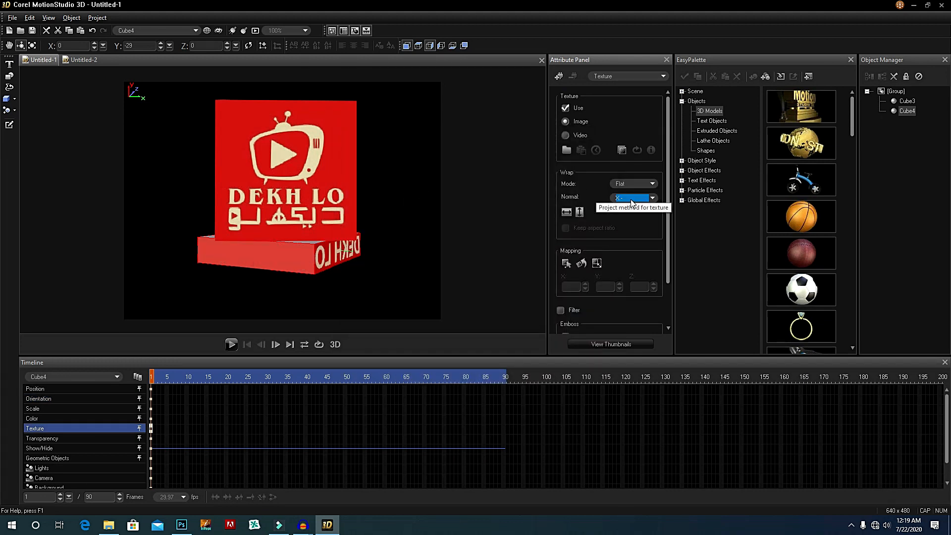
click(630, 206)
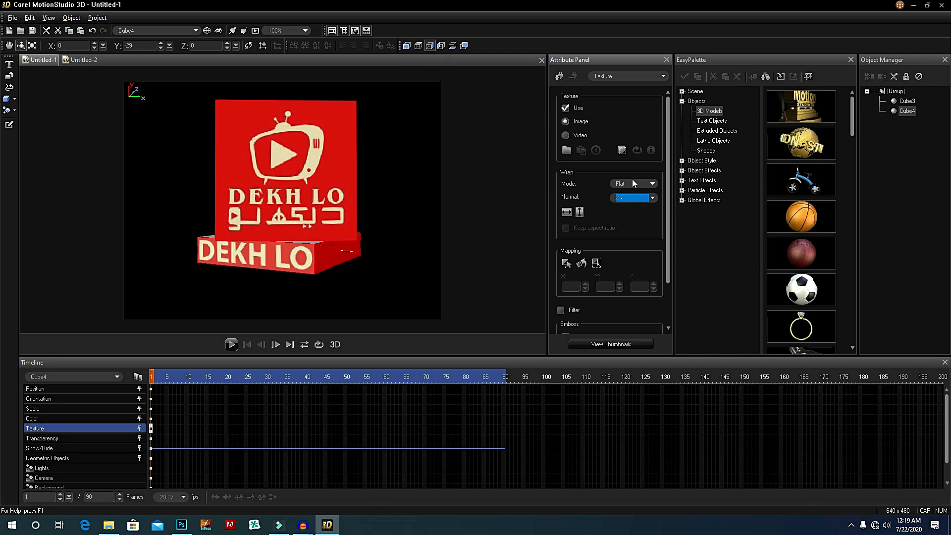
click(640, 198)
click(628, 223)
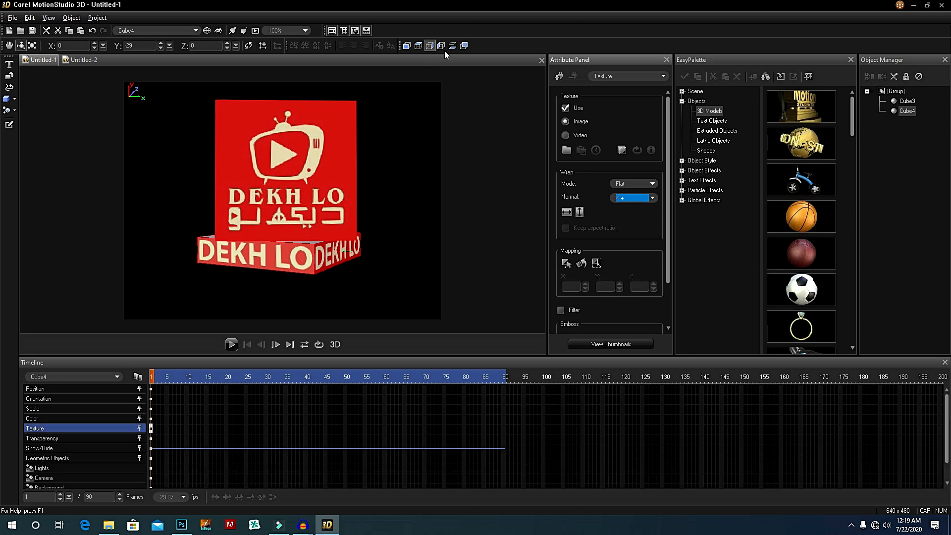
Step: Rotate the lower block to about Y 29 and apply the BOTTOM image to its left face
drag(281, 260, 360, 158)
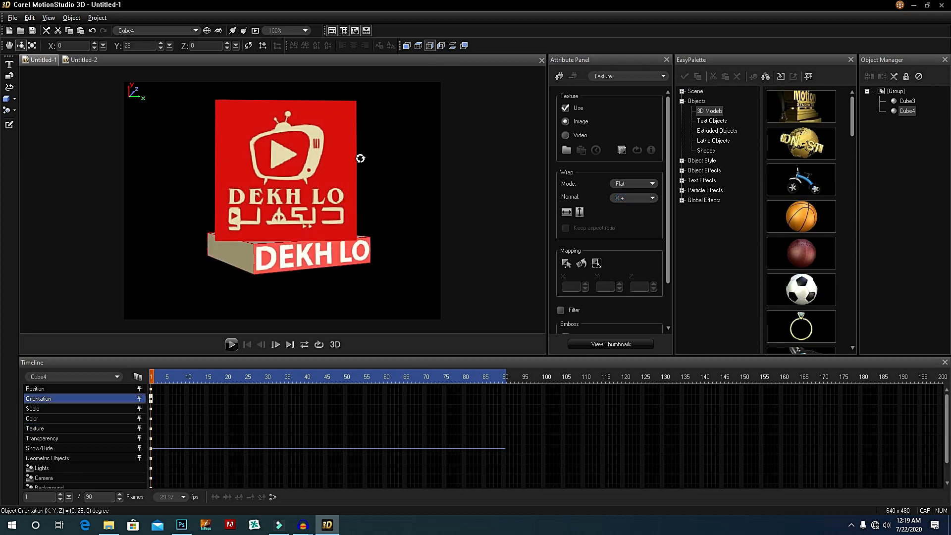
click(441, 46)
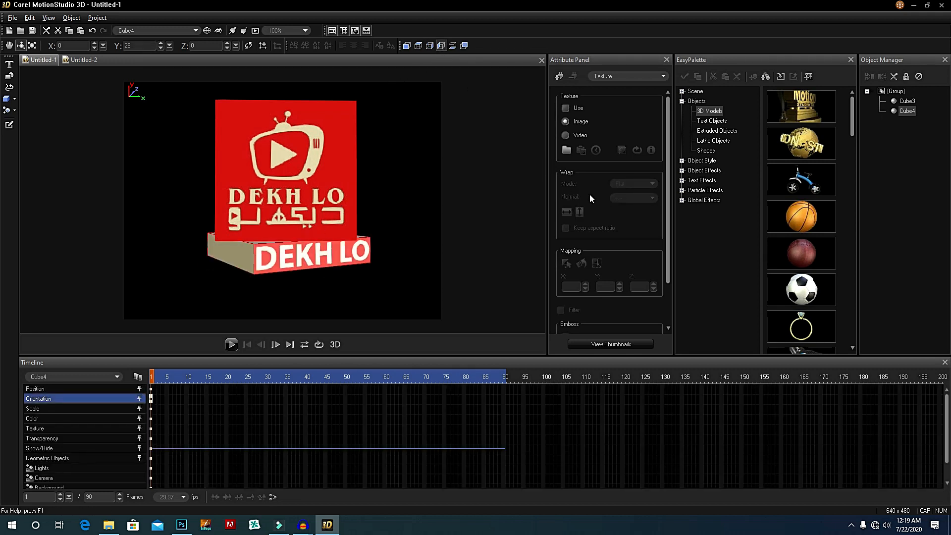
click(566, 149)
click(411, 205)
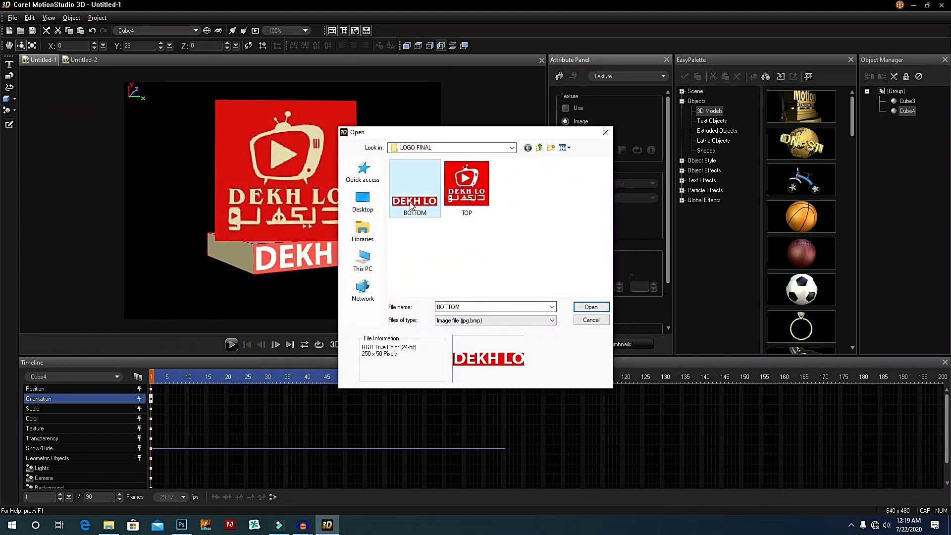
double_click(411, 202)
Step: Set the texture normal of the lower block's left face to X-
click(631, 197)
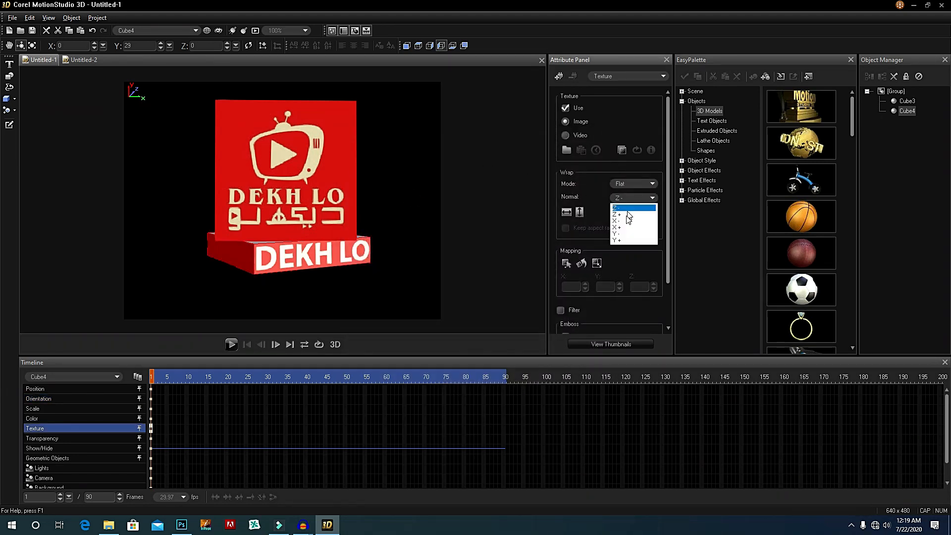
click(622, 206)
click(622, 196)
click(628, 219)
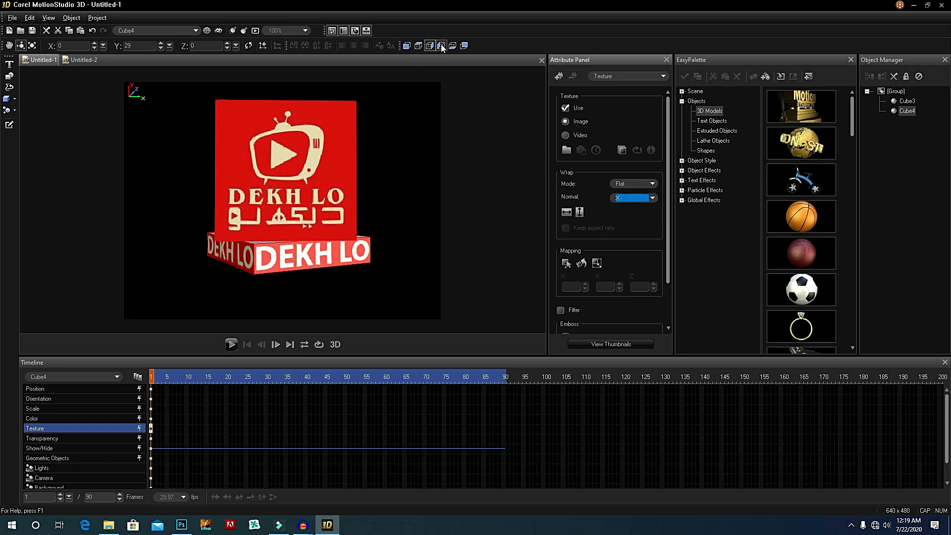
Step: Rotate the lower block to about Y -112 and apply the BOTTOM image with its back face also selected
drag(277, 254, 326, 249)
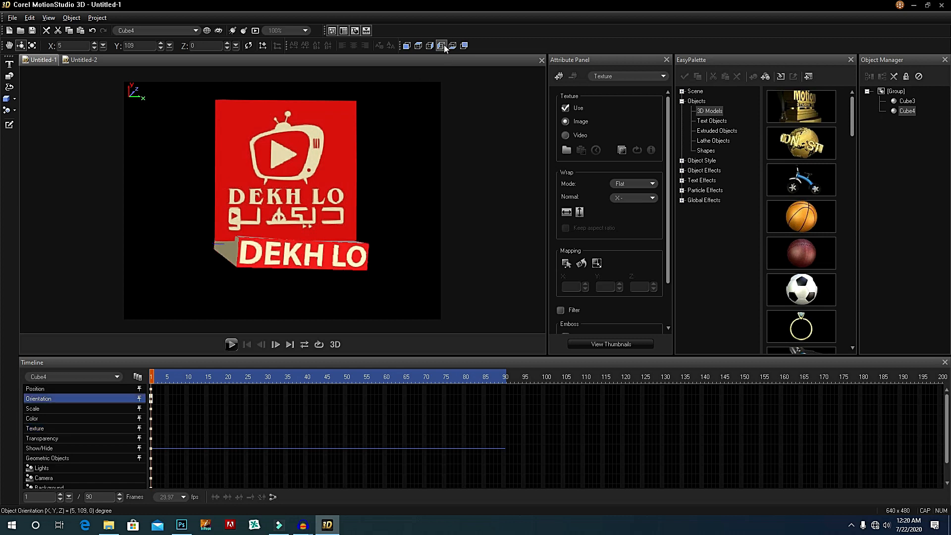
key(ctrl+z)
drag(326, 281, 274, 268)
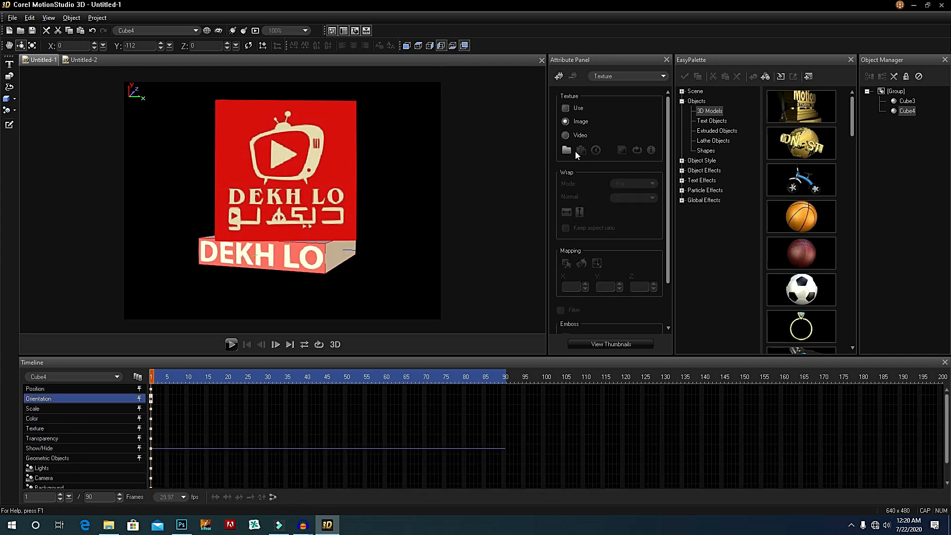
click(566, 149)
double_click(414, 202)
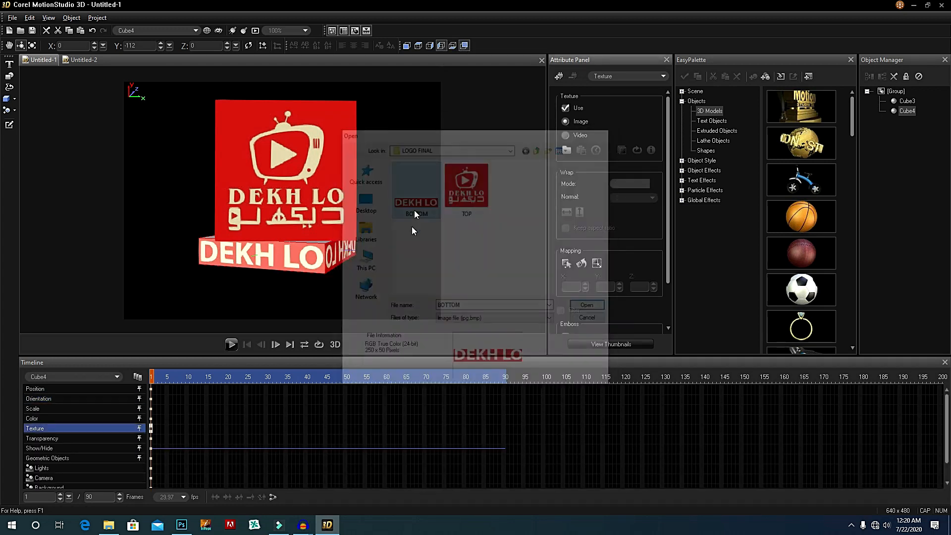
Step: Rotate the lower block to about Y 45 and reset the upper cube's Y orientation to 0
drag(277, 268, 347, 253)
click(292, 196)
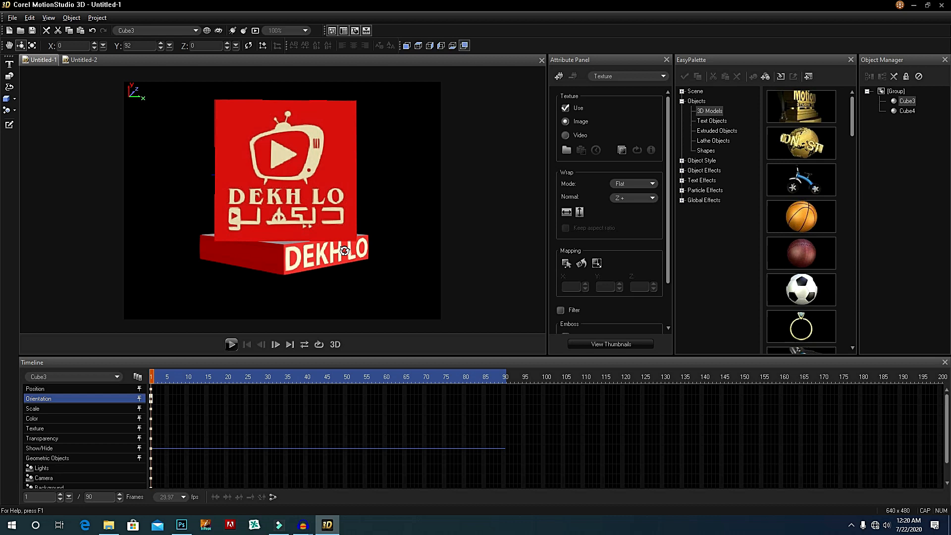
text(0)
key(Return)
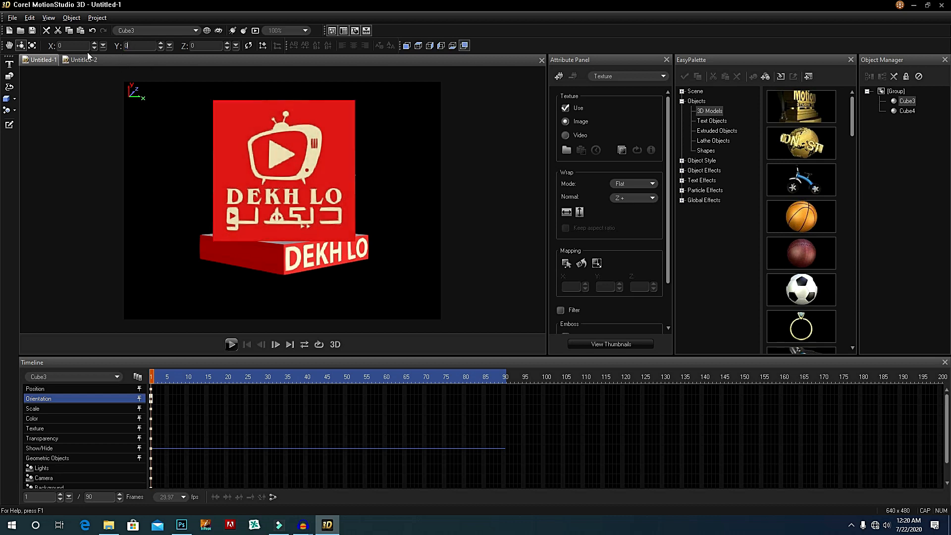
Step: Select the lower block, enter 0 for its Y orientation and rotate it to about Y 40
click(180, 29)
click(169, 52)
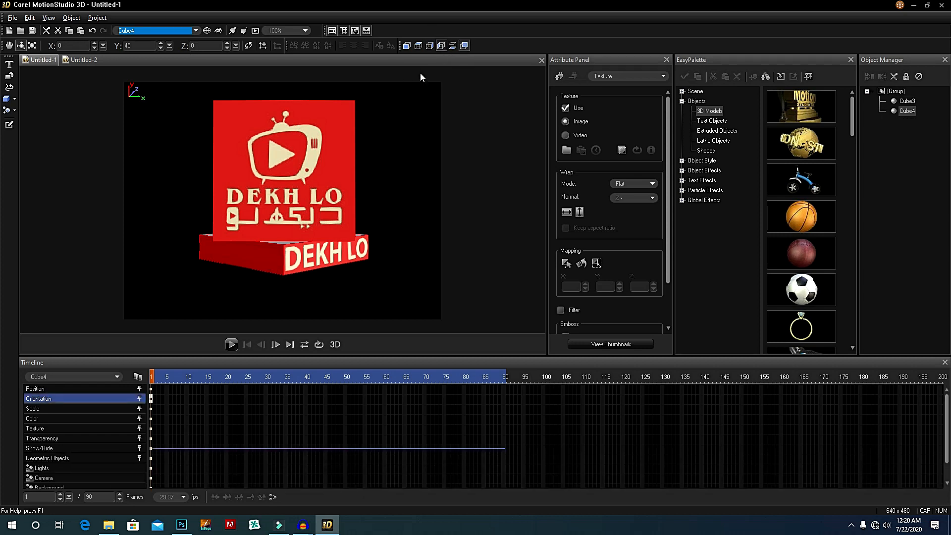
click(144, 46)
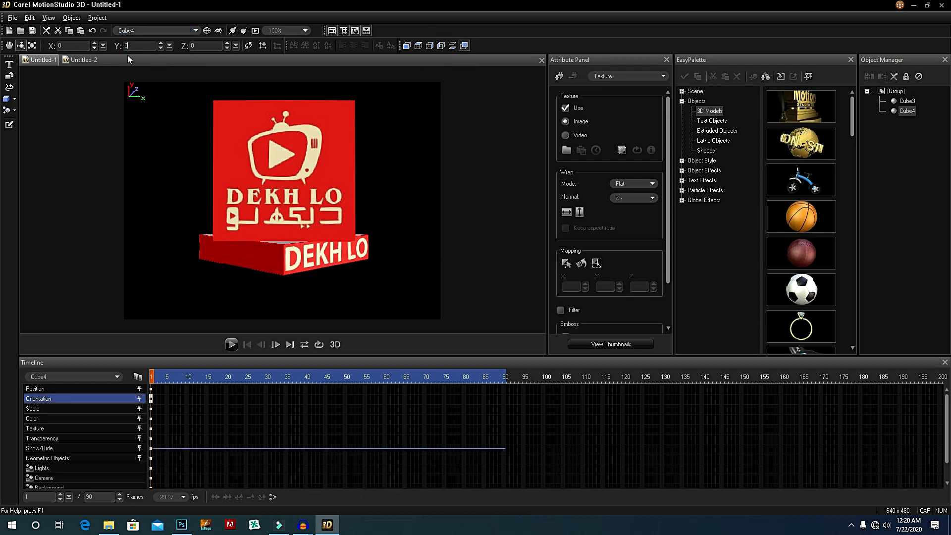
drag(250, 269, 270, 268)
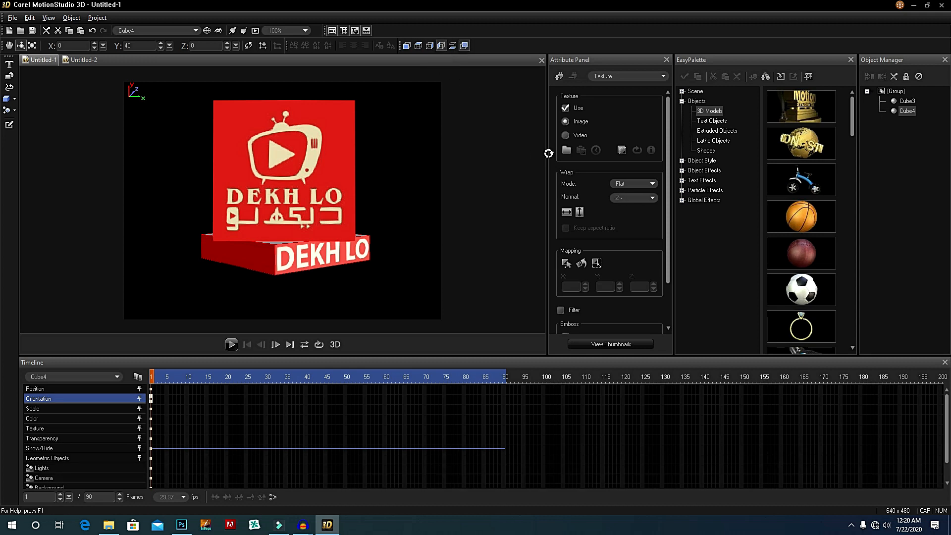
Step: Reload the BOTTOM image as the texture of the lower block's selected left and back faces
click(566, 149)
click(420, 199)
double_click(420, 199)
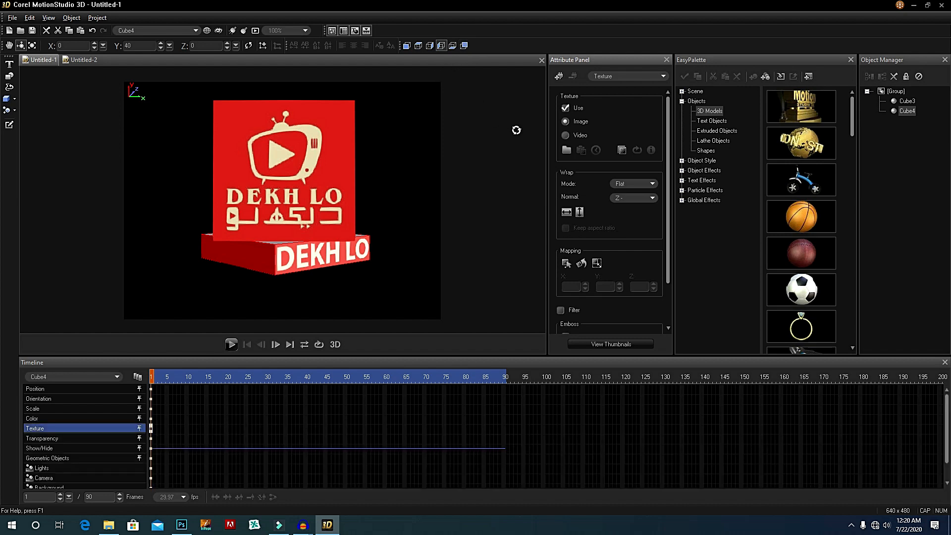
double_click(422, 203)
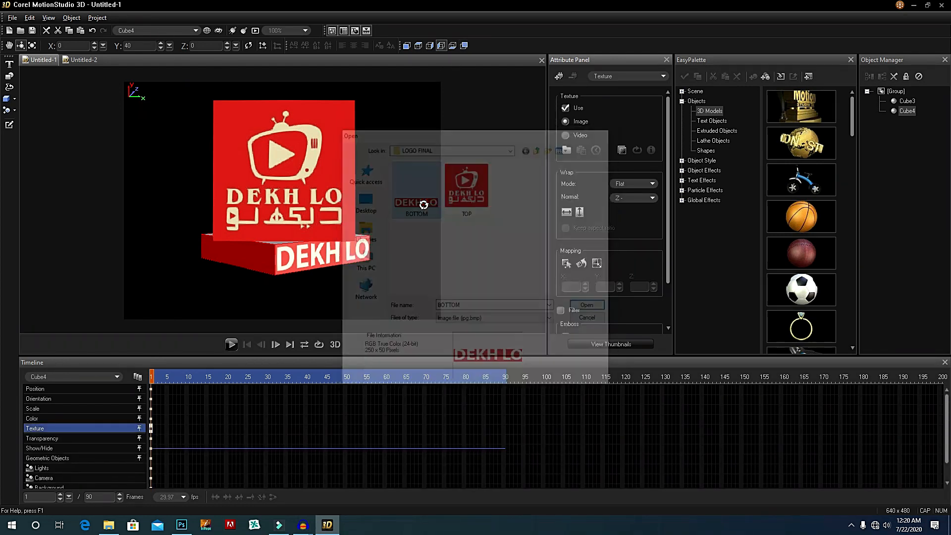
Step: Set the selected faces' texture normal to X- and rotate the lower block to about Y -150
click(629, 197)
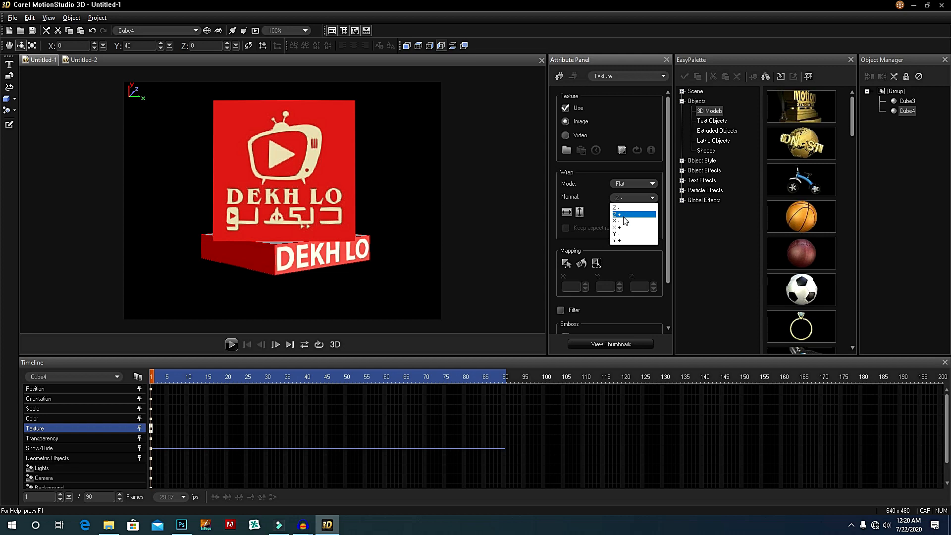
click(625, 215)
drag(385, 262, 302, 279)
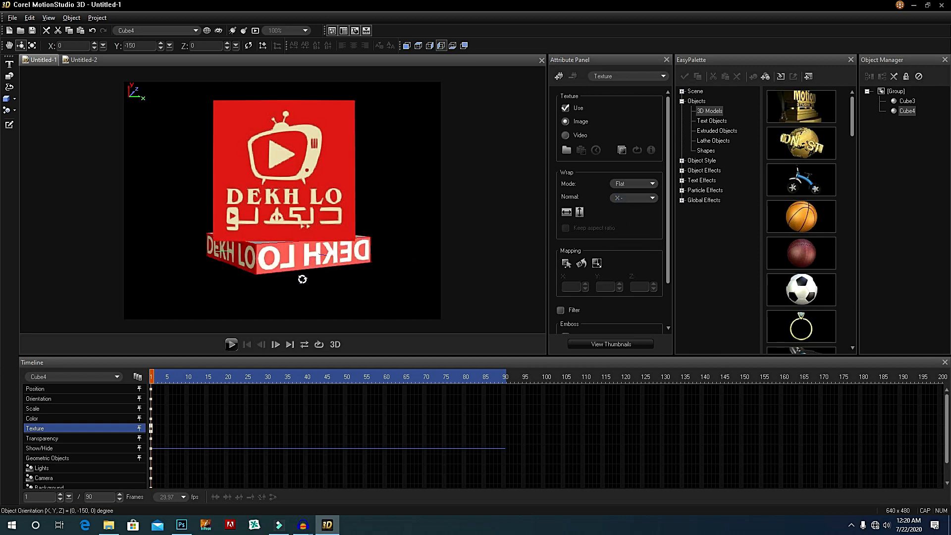
Step: Undo the lower block's last rotation, rotate it to about Y -116 and set its back face's texture normal to Z+
key(ctrl+z)
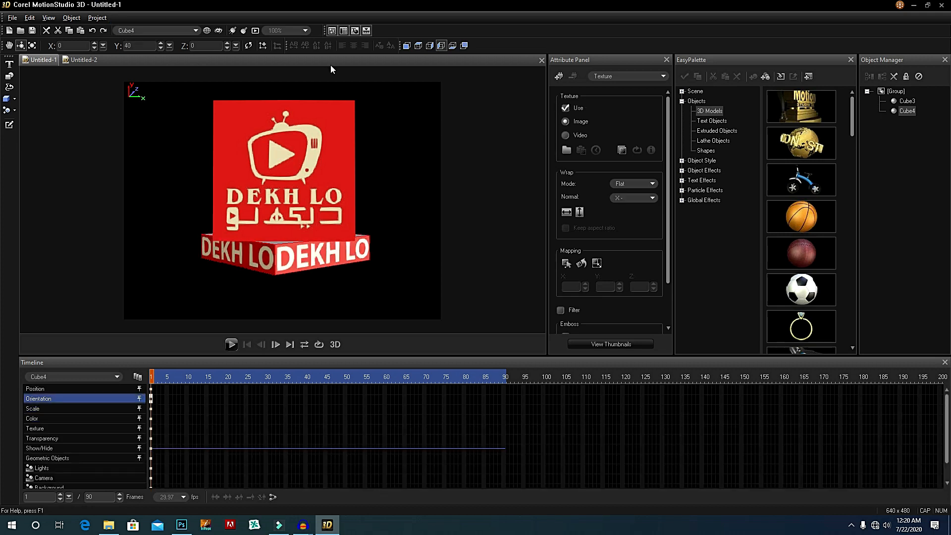
text(0)
key(Return)
drag(338, 263, 285, 271)
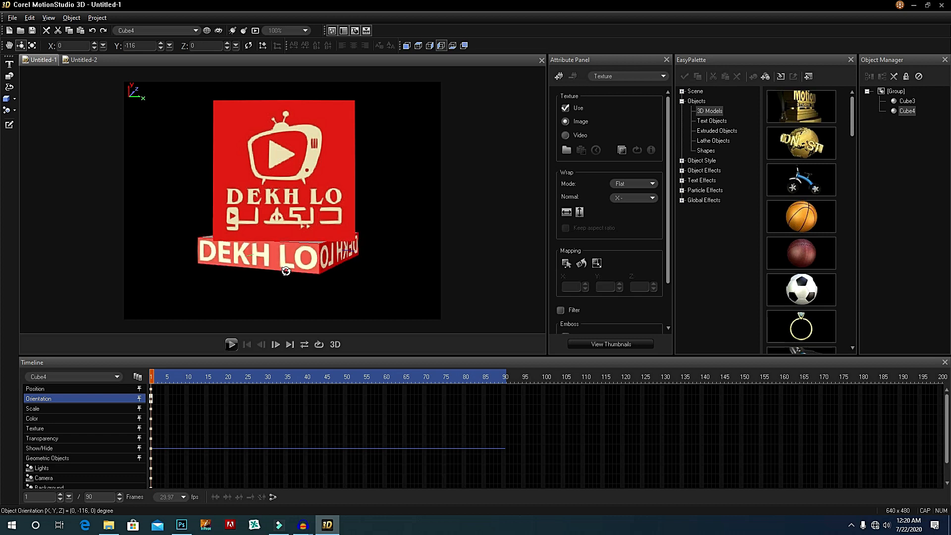
click(452, 46)
click(464, 46)
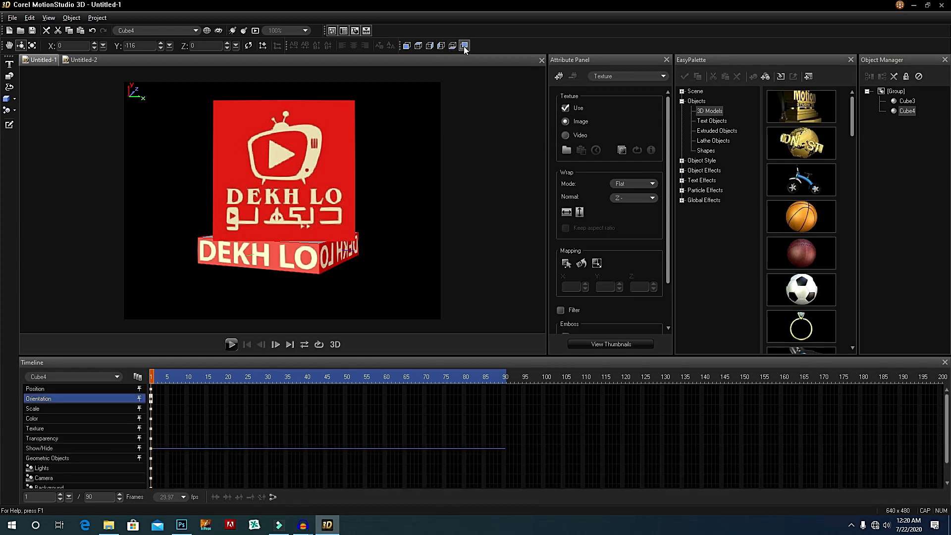
click(652, 198)
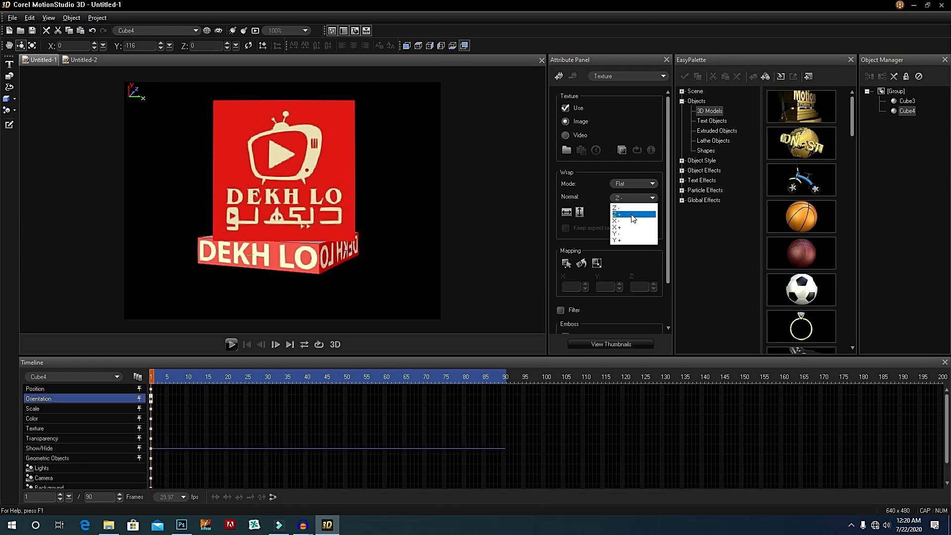
click(630, 213)
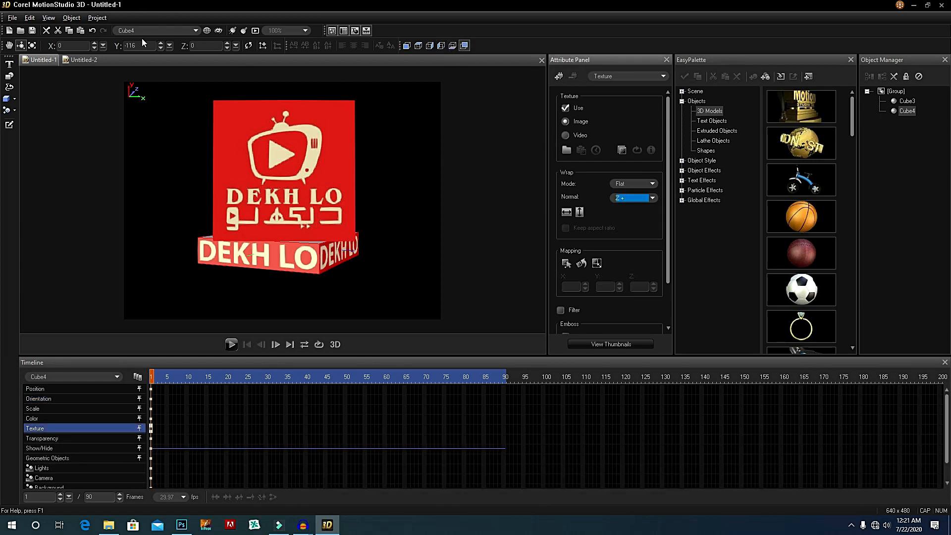
Step: Reset the lower block's Y orientation to 0, rotate it to check its faces and undo that rotation
drag(139, 46, 117, 46)
text(0)
key(Return)
drag(242, 265, 335, 258)
key(ctrl+z)
Step: Select the upper cube Cube3 and animate its orientation from frame 1 to about Y 270 at frame 90
click(178, 28)
click(174, 47)
click(151, 378)
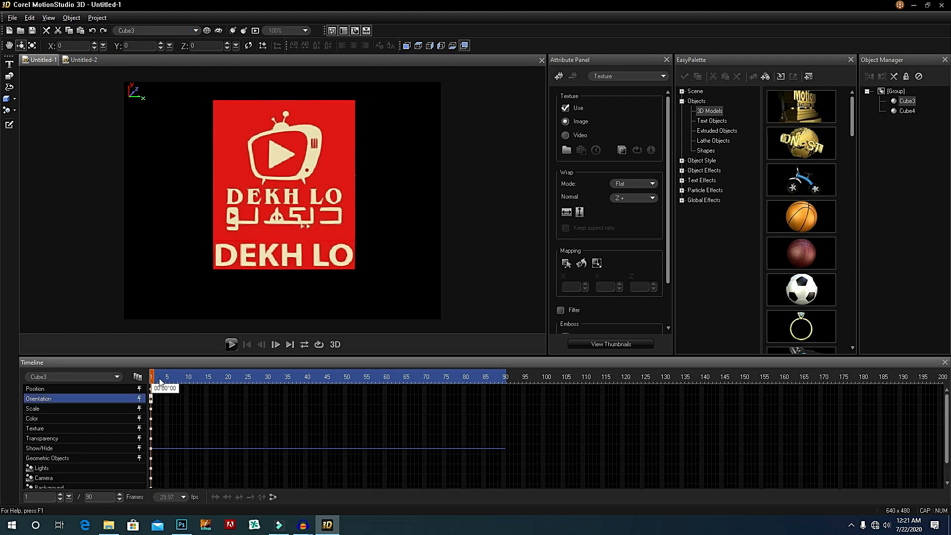
click(503, 390)
double_click(503, 389)
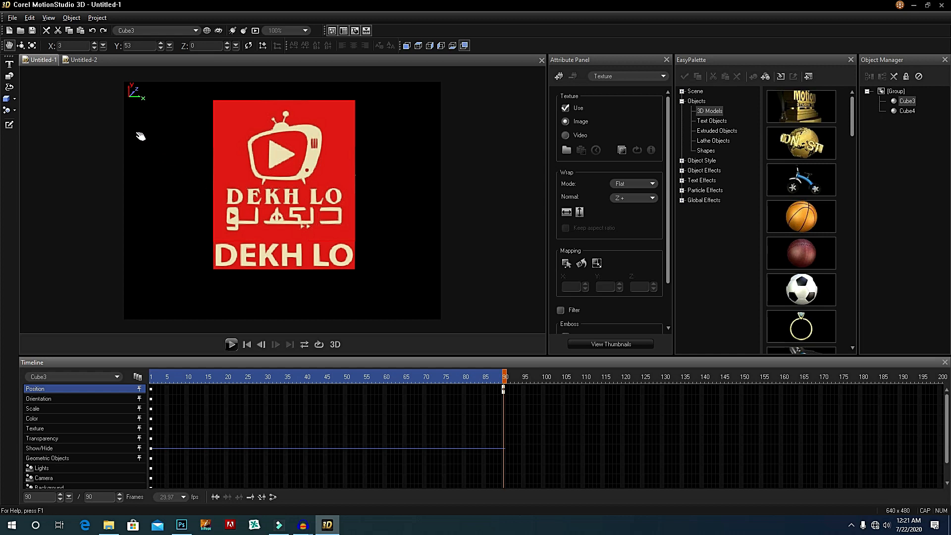
click(21, 45)
drag(194, 130, 244, 136)
drag(260, 137, 310, 142)
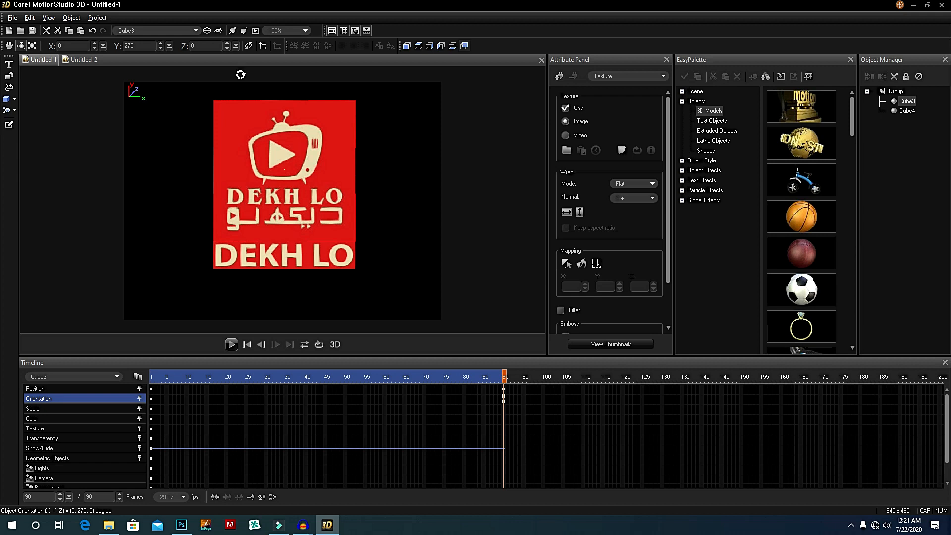
Step: Select the lower block Cube4 and rotate it to about Y 167 at frame 45
click(160, 30)
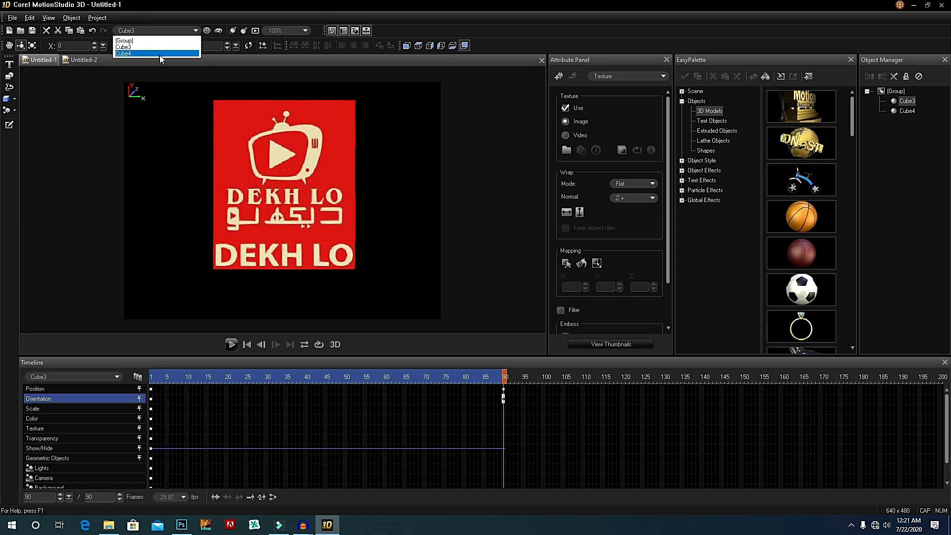
click(160, 55)
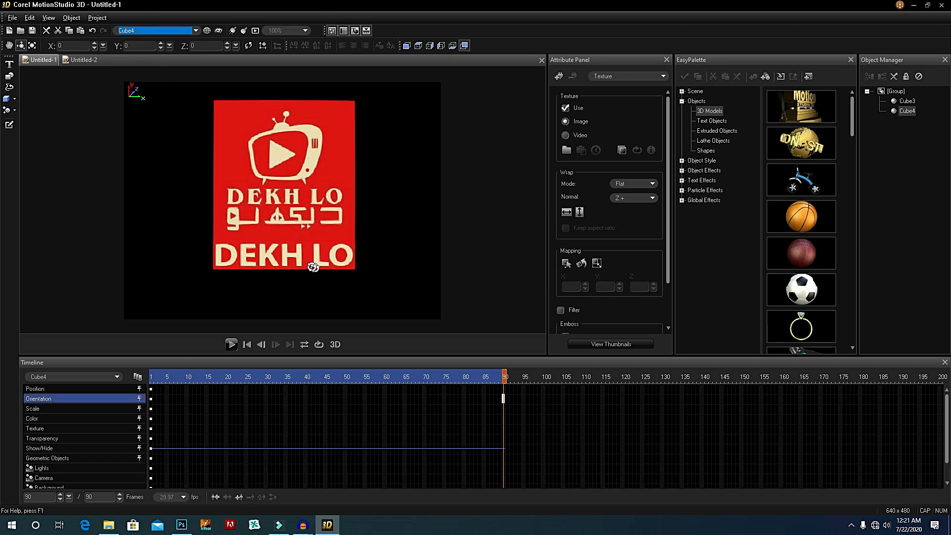
drag(505, 379, 322, 377)
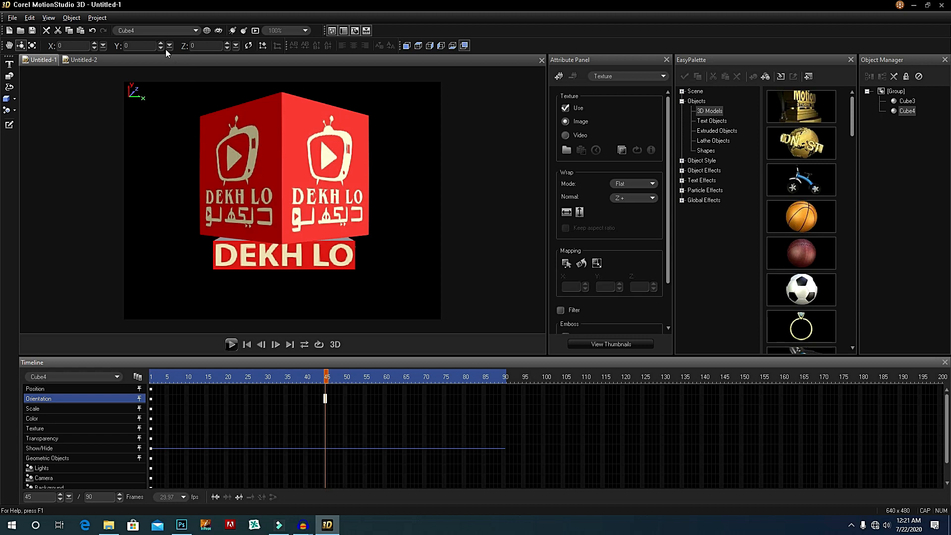
click(153, 28)
click(152, 53)
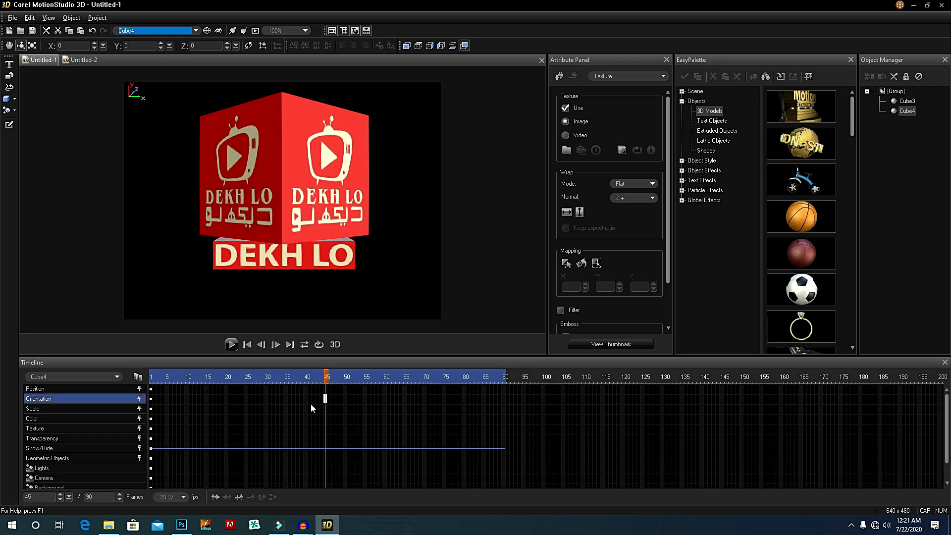
click(326, 399)
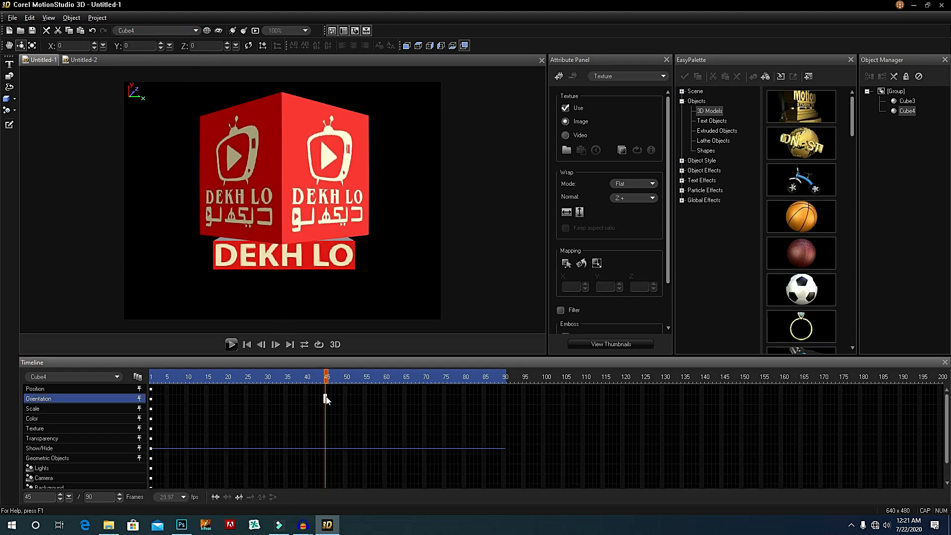
drag(244, 265, 313, 264)
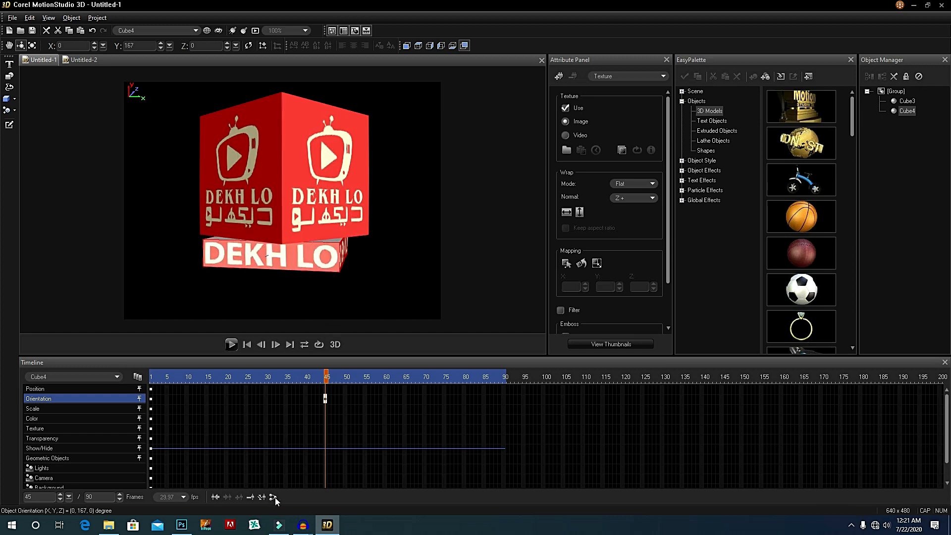
Step: Rotate the lower block to about Y 360 at frame 90 and play back the animation of both objects
drag(327, 376, 504, 376)
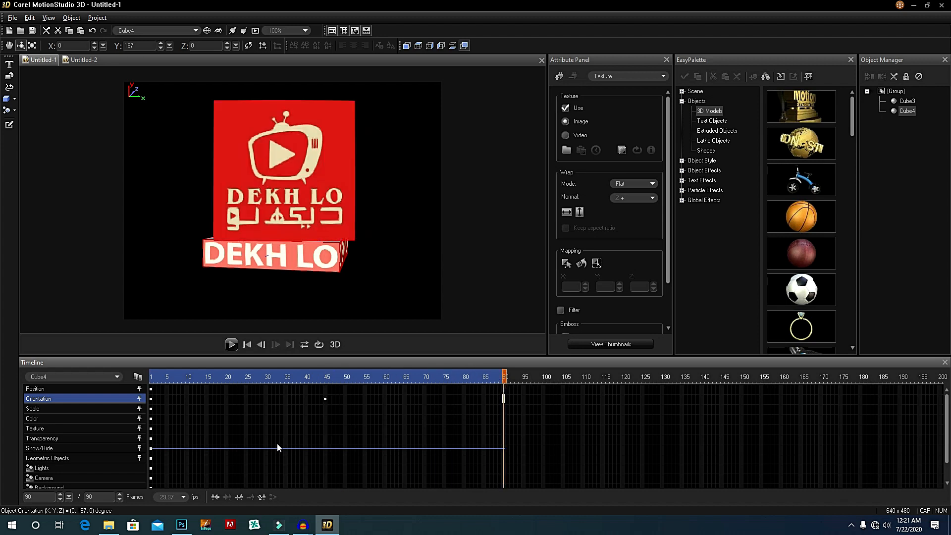
drag(258, 259, 273, 260)
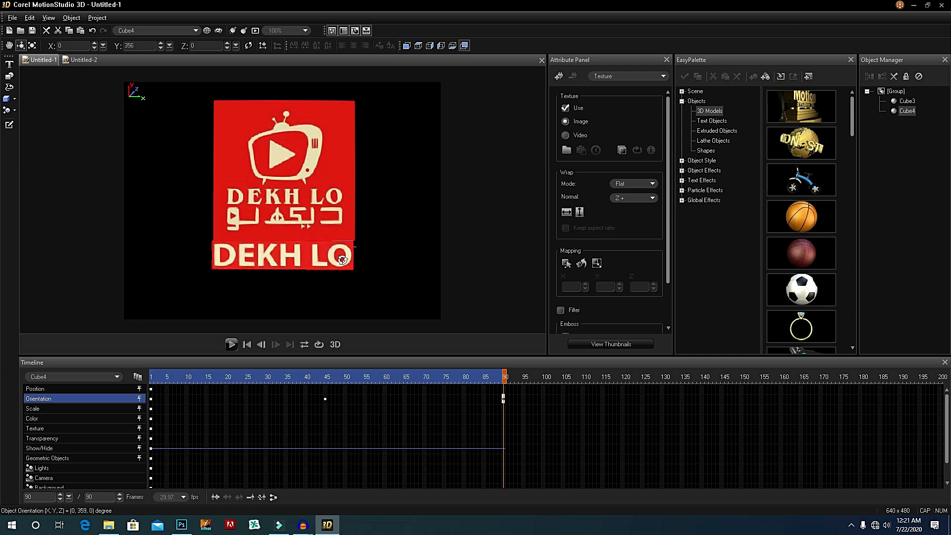
click(231, 344)
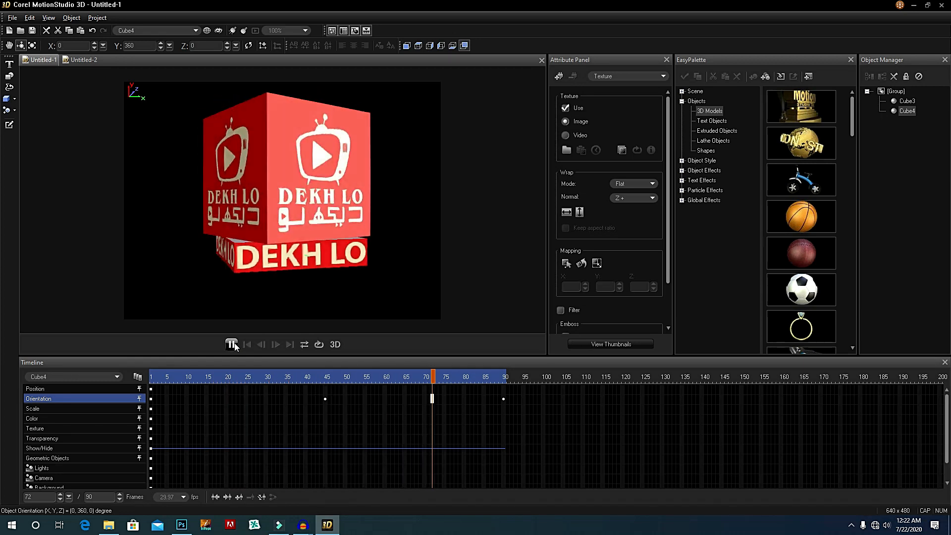
click(232, 344)
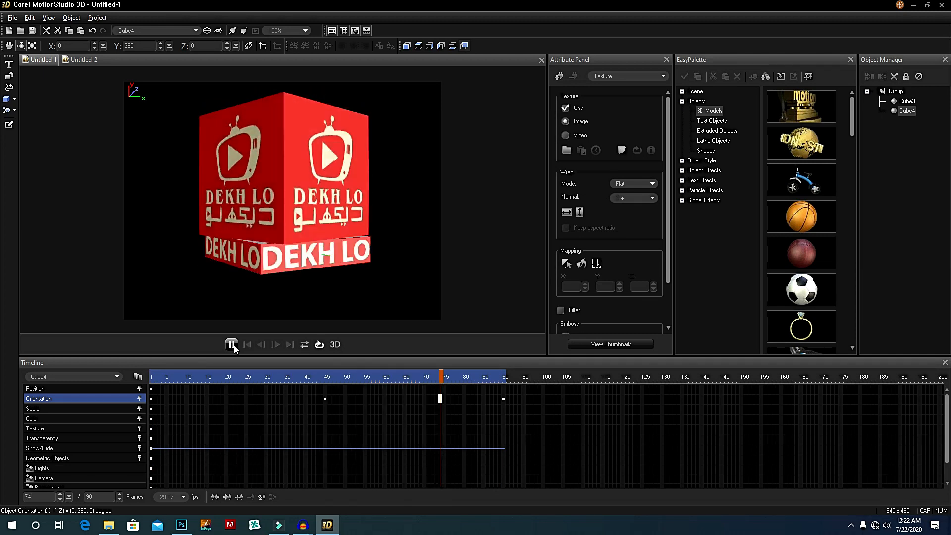
click(233, 344)
Step: Return to frame 1, try a red background color, set it to bright green and preview the animation
drag(259, 379, 150, 379)
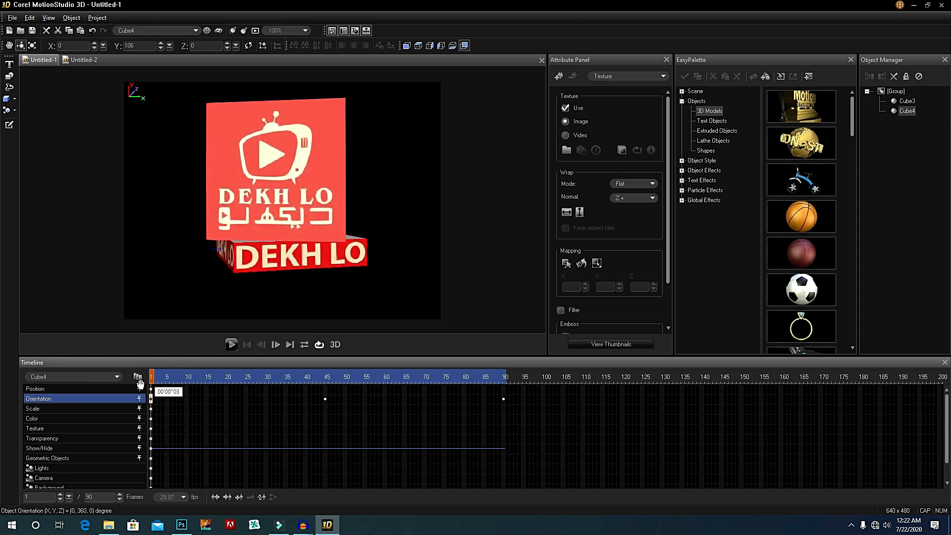
click(624, 76)
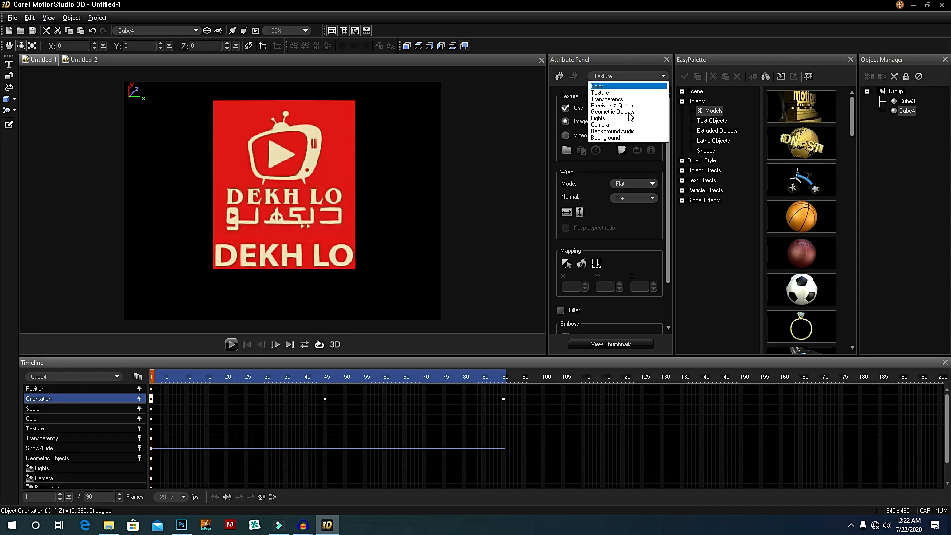
click(618, 138)
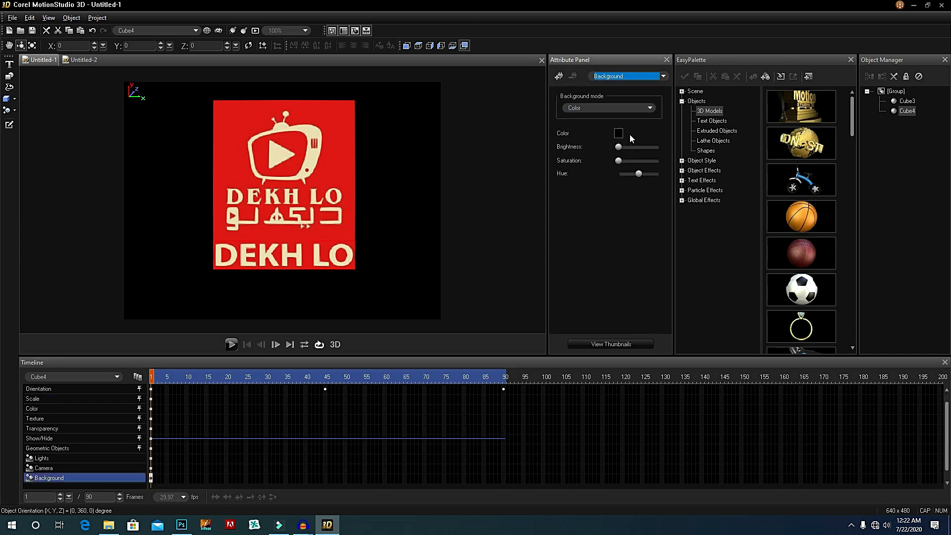
click(618, 134)
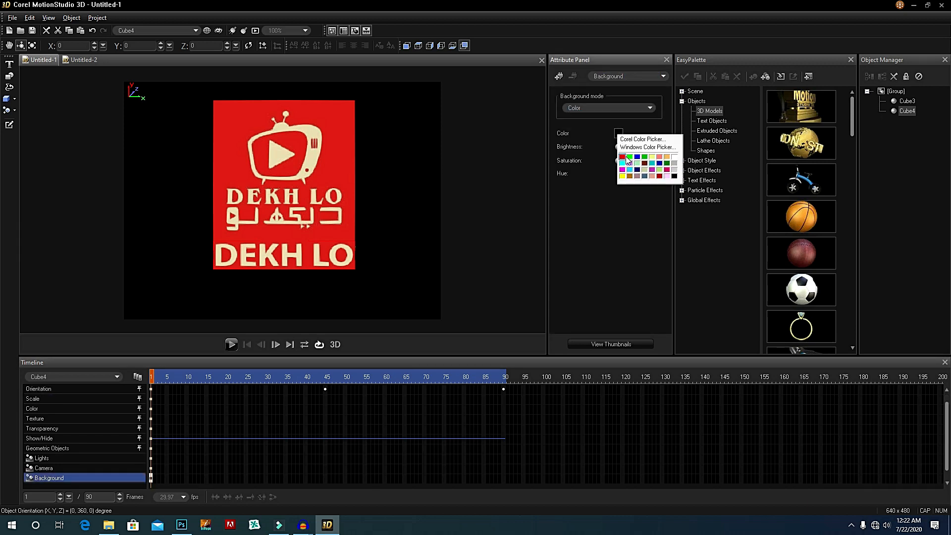
click(622, 157)
click(619, 133)
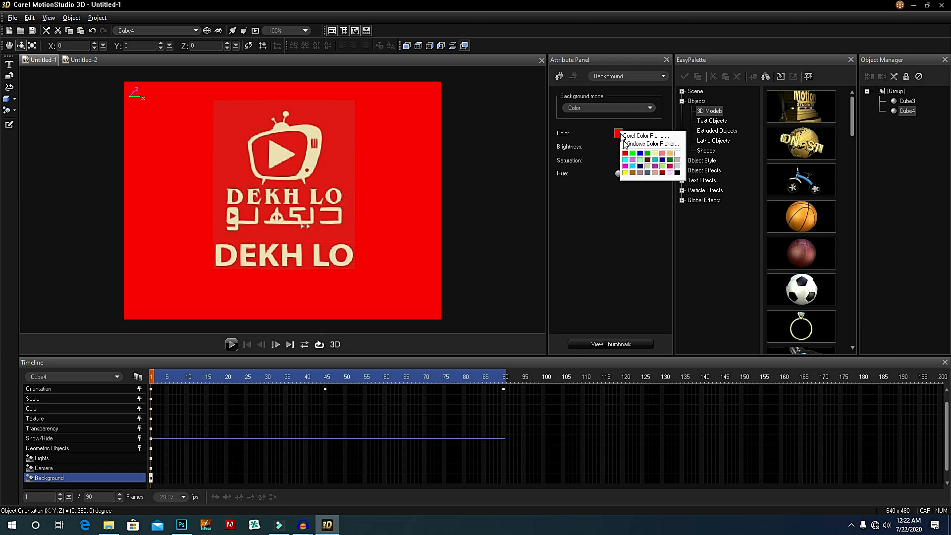
click(633, 154)
click(234, 346)
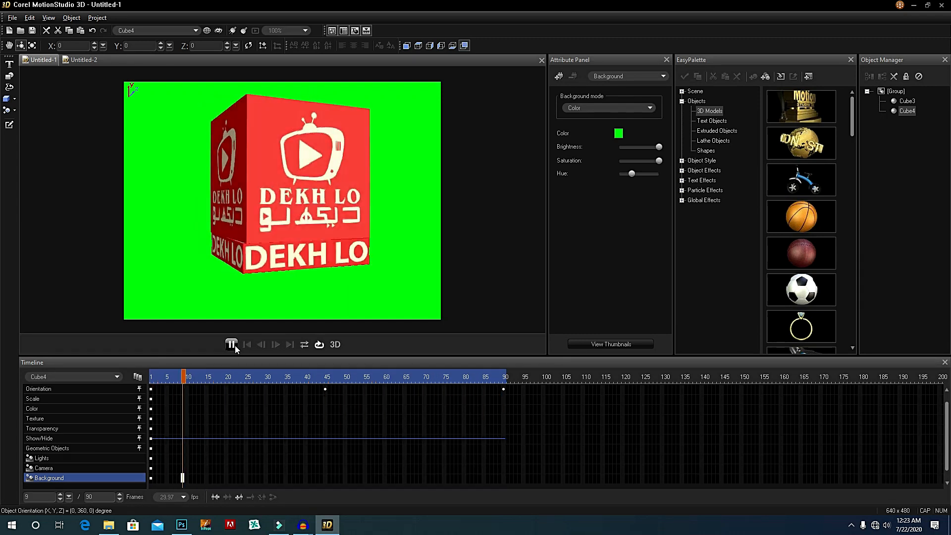
click(231, 344)
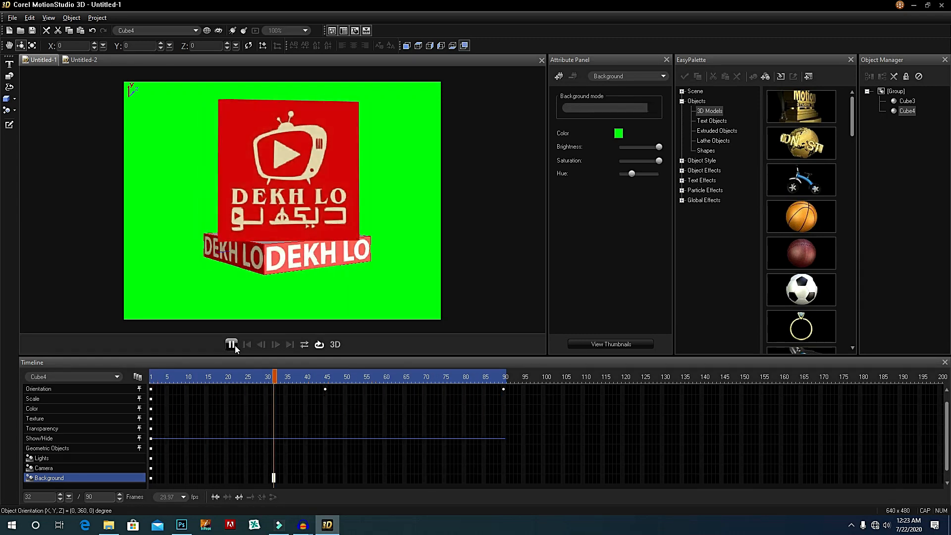
Step: Export the animation to the Desktop as an AVI video file named FINAL1 and close the Movies & TV window
click(12, 17)
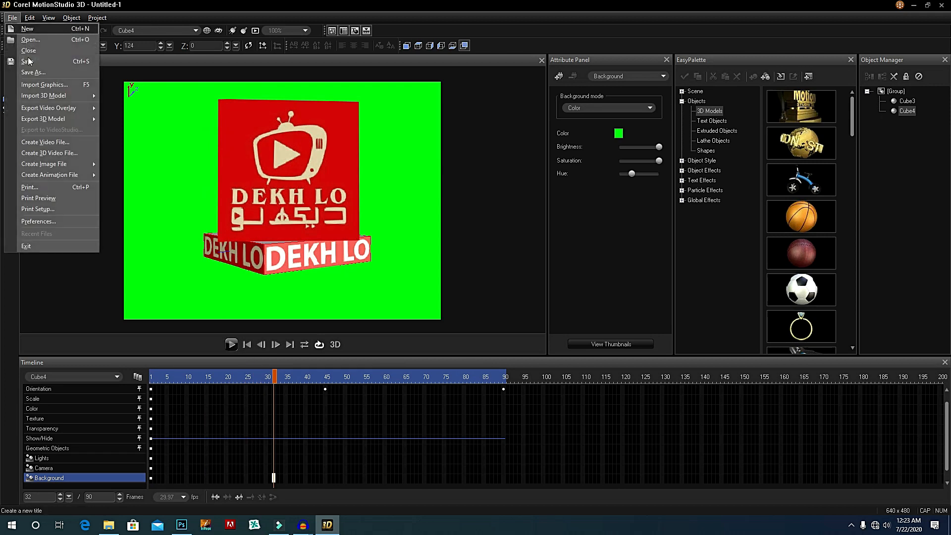
click(43, 144)
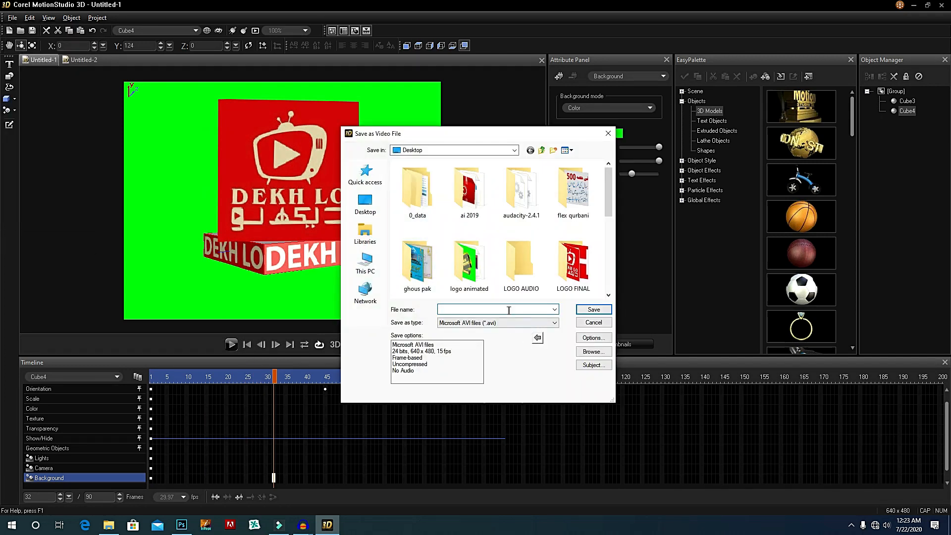
text(Fl)
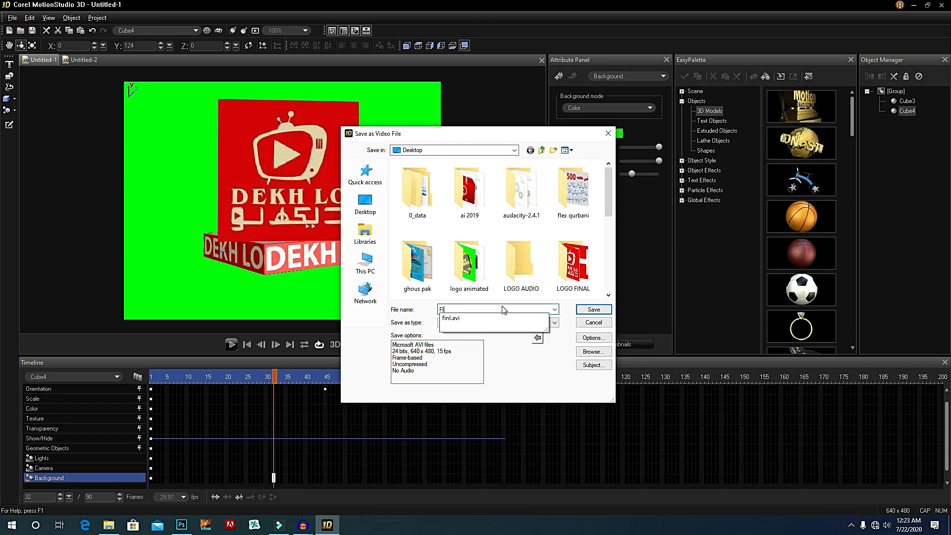
text(NAL1)
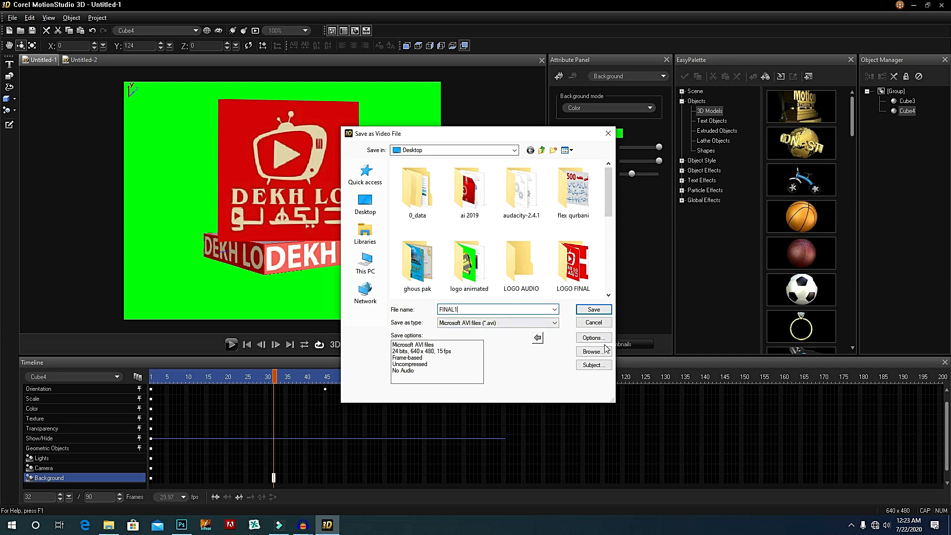
click(593, 311)
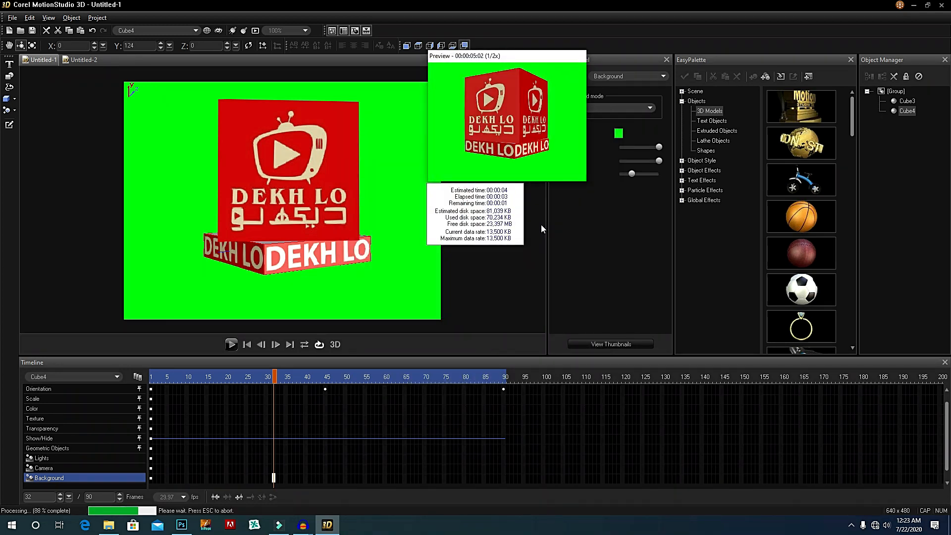
key(super+d)
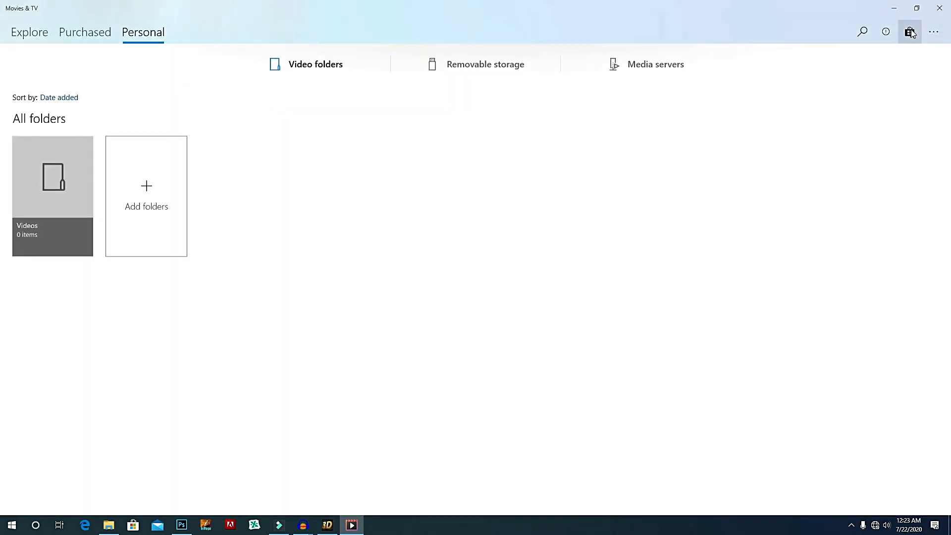
click(939, 8)
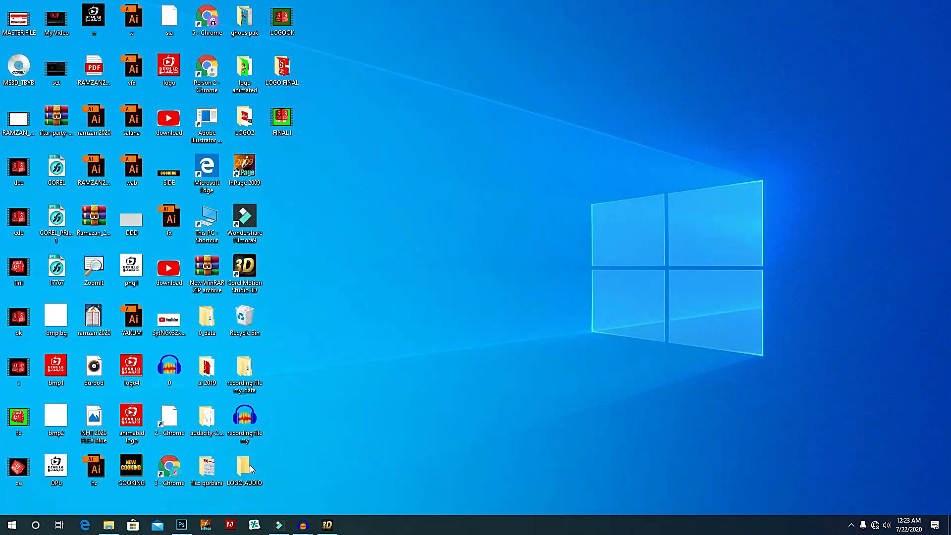
Step: Switch to Filmora9 and import the FINAL1 video from the Desktop into the project media
click(280, 525)
double_click(190, 132)
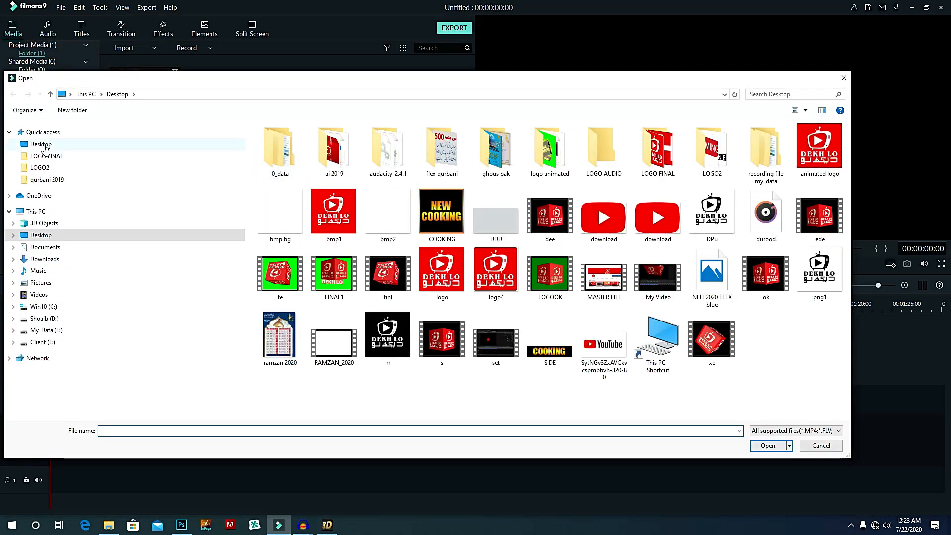
click(43, 145)
double_click(332, 273)
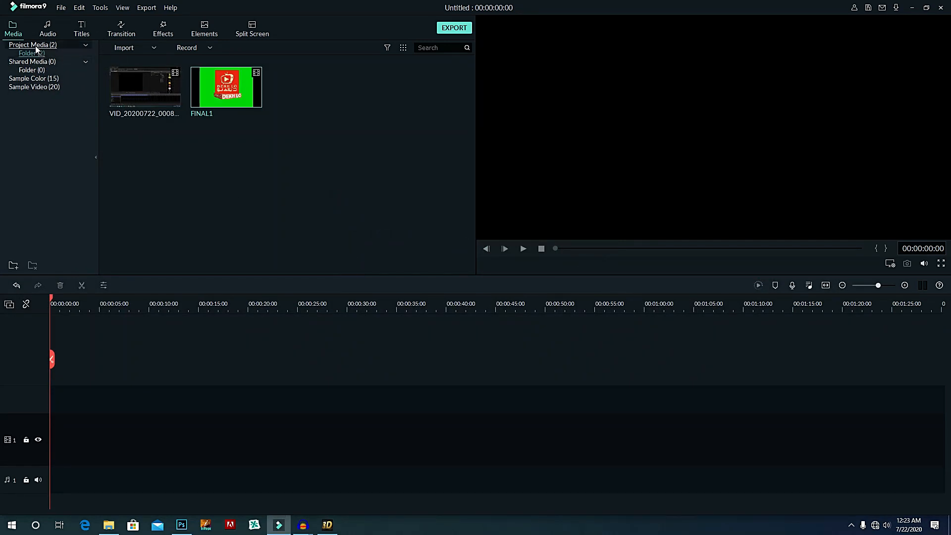
Step: Place the Orange sample color at the start of video track 2 and play it back
click(38, 79)
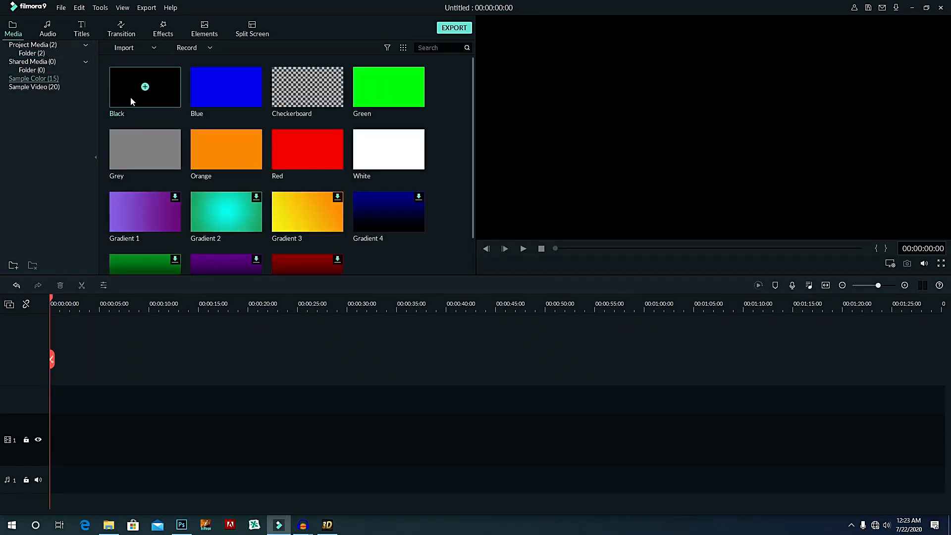
click(52, 88)
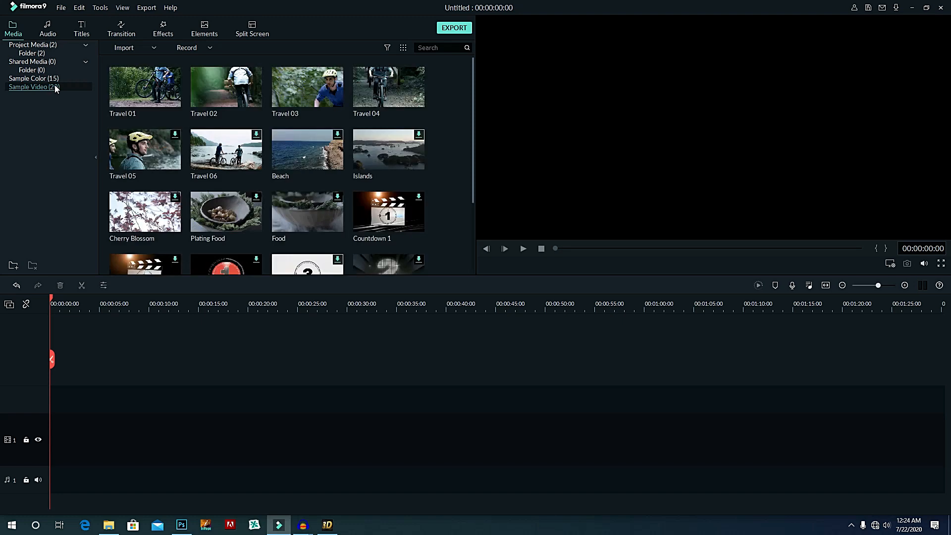
click(45, 80)
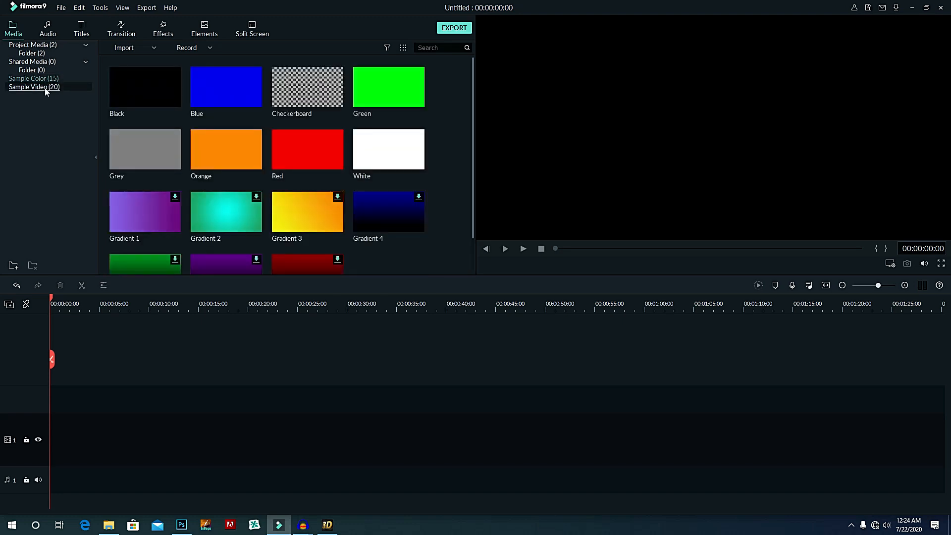
click(45, 88)
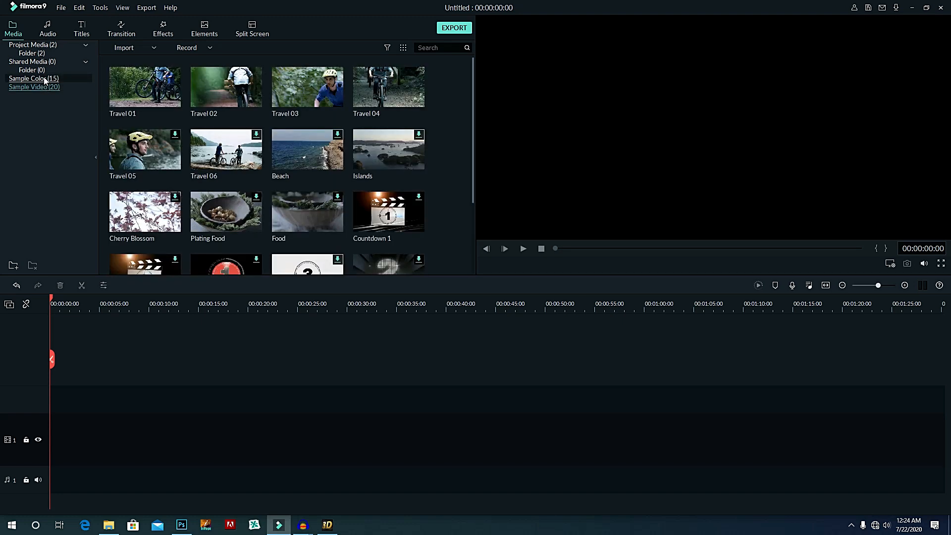
click(45, 80)
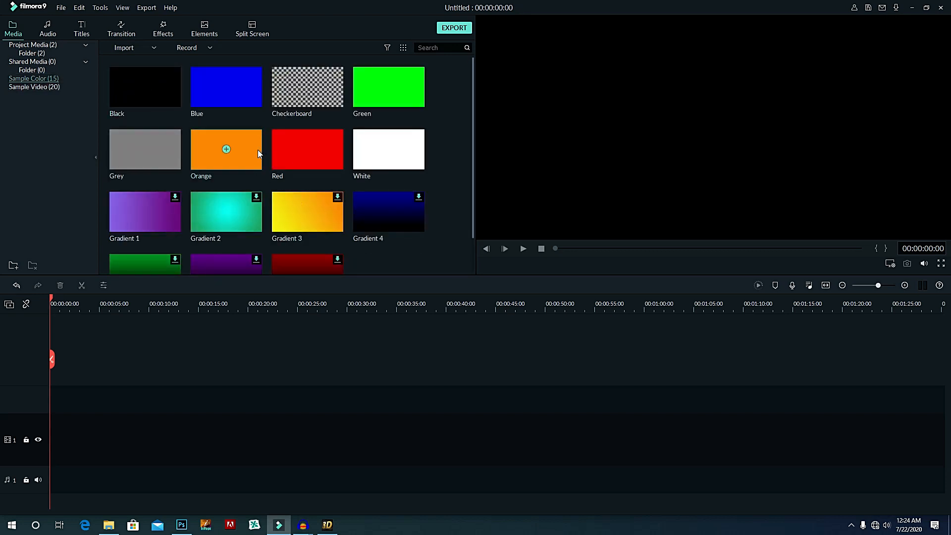
drag(224, 147, 70, 399)
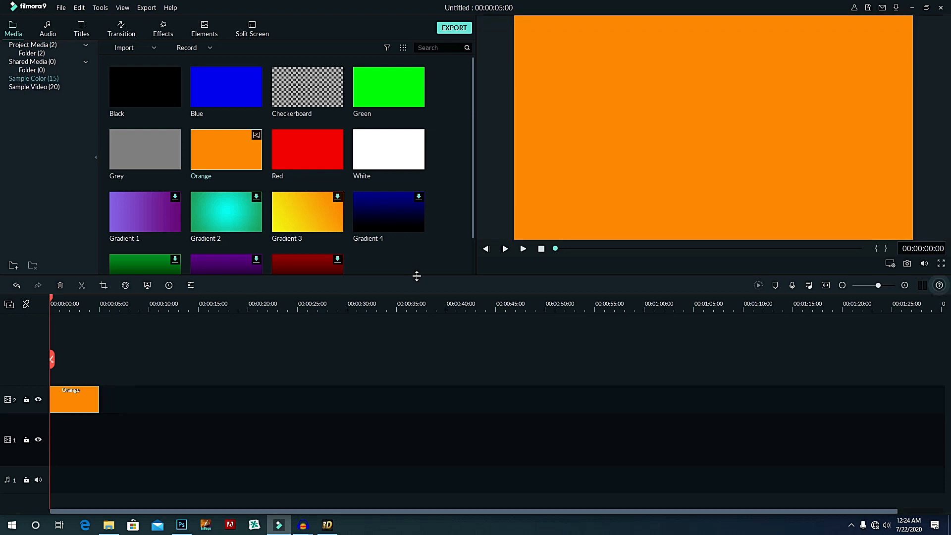
click(525, 250)
Step: Add the FINAL1 video to the track above the Orange clip, keeping the project settings at 1920 x 1080 25fps
click(45, 45)
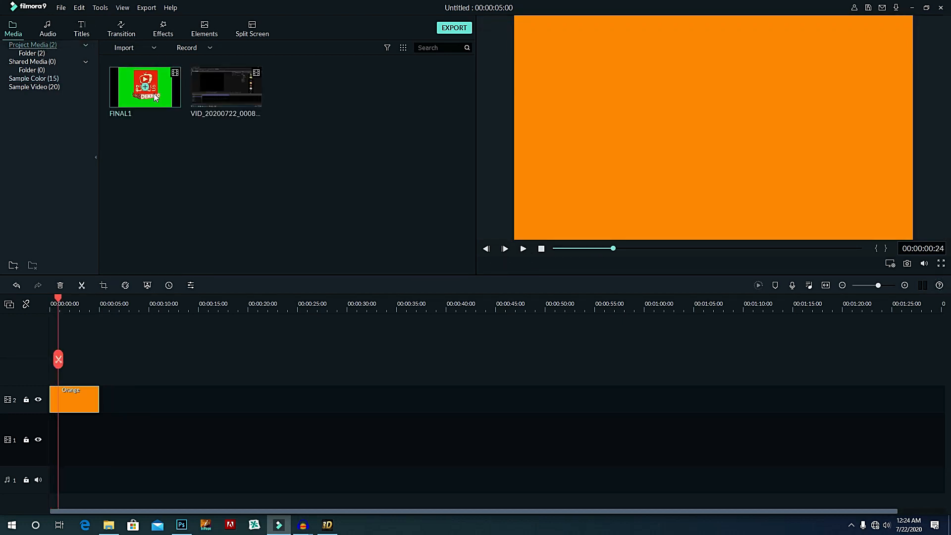
drag(77, 329, 72, 375)
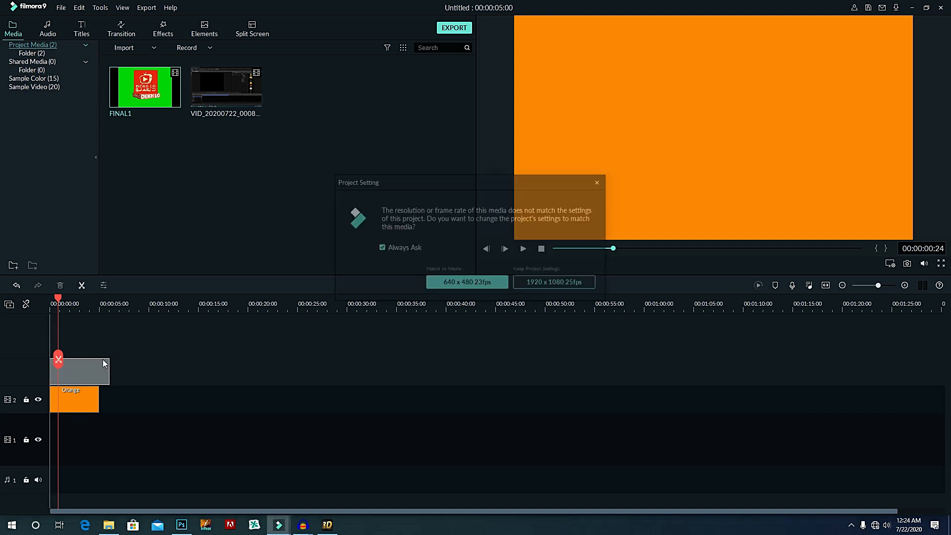
click(530, 281)
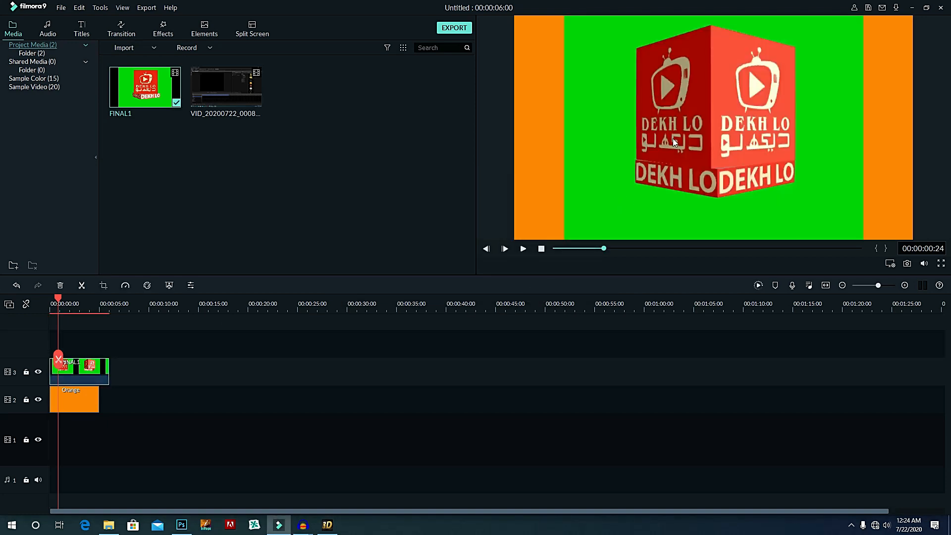
Step: Shrink the FINAL1 video to a small logo and place it in the upper-left corner of the video frame
drag(564, 18, 726, 137)
drag(743, 190, 767, 168)
drag(816, 194, 565, 56)
Step: Key out the green background of the FINAL1 clip with Chroma Key, setting the offset to 16
right_click(97, 371)
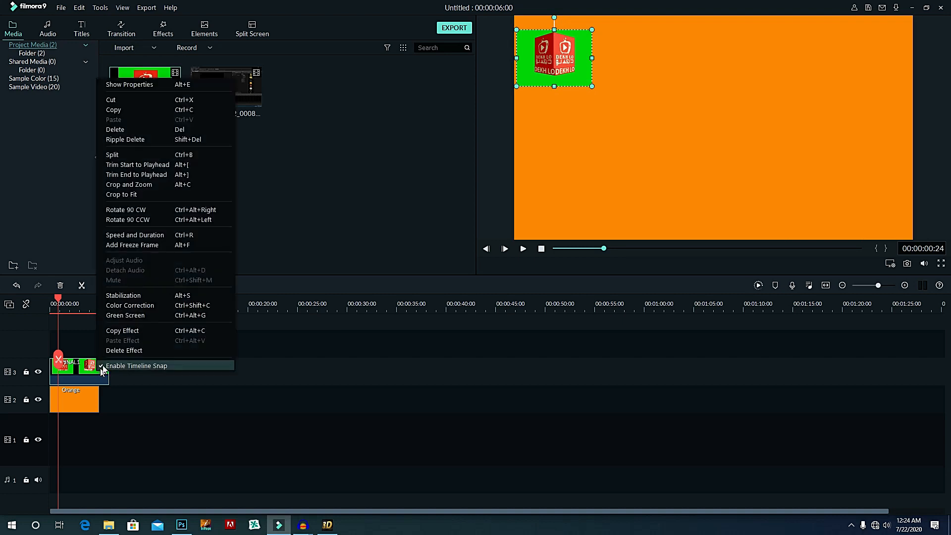
click(149, 314)
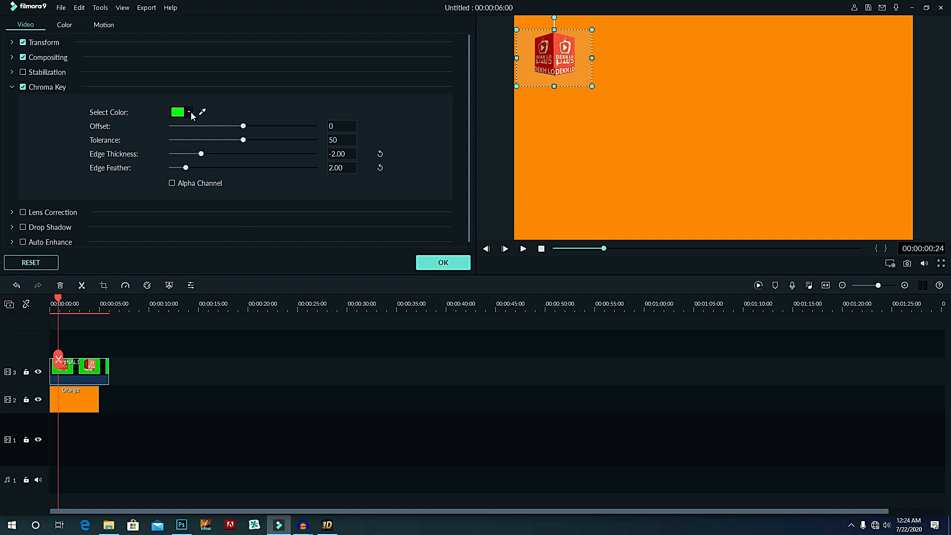
click(202, 112)
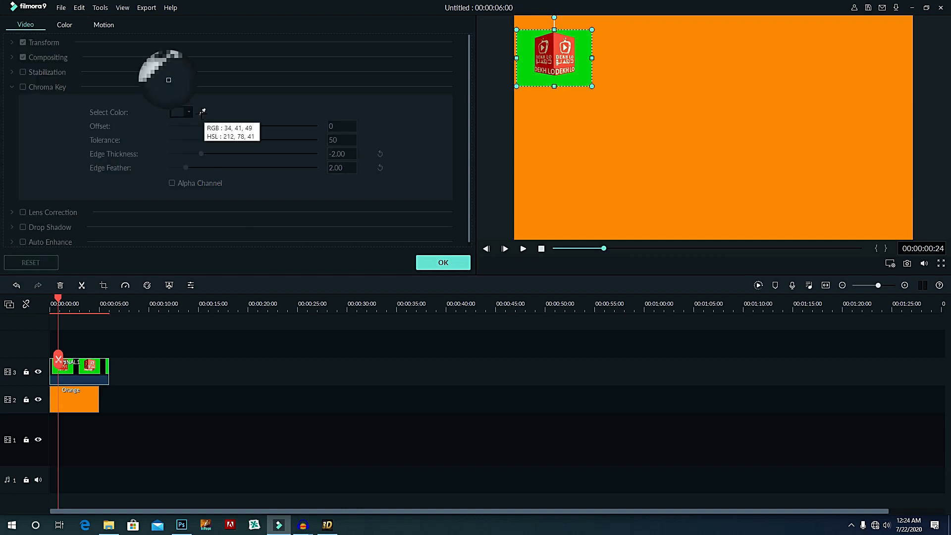
click(202, 114)
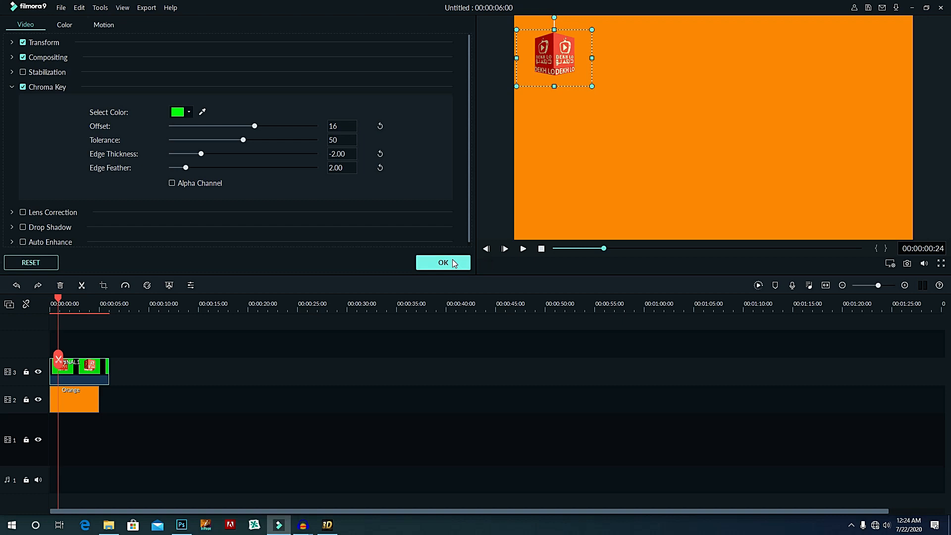
click(453, 263)
Step: Play back the keyed logo over the orange background, including in full screen, and return to the editor
click(522, 249)
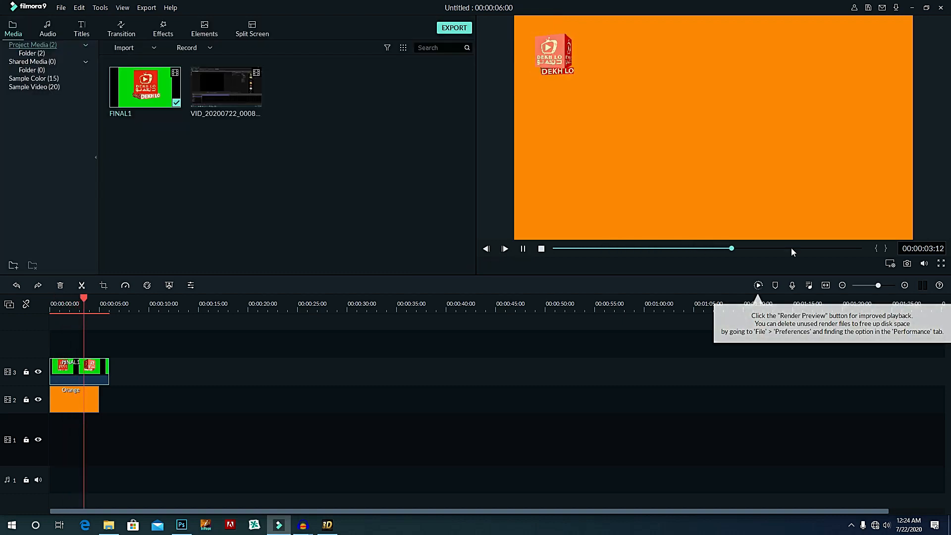
click(941, 264)
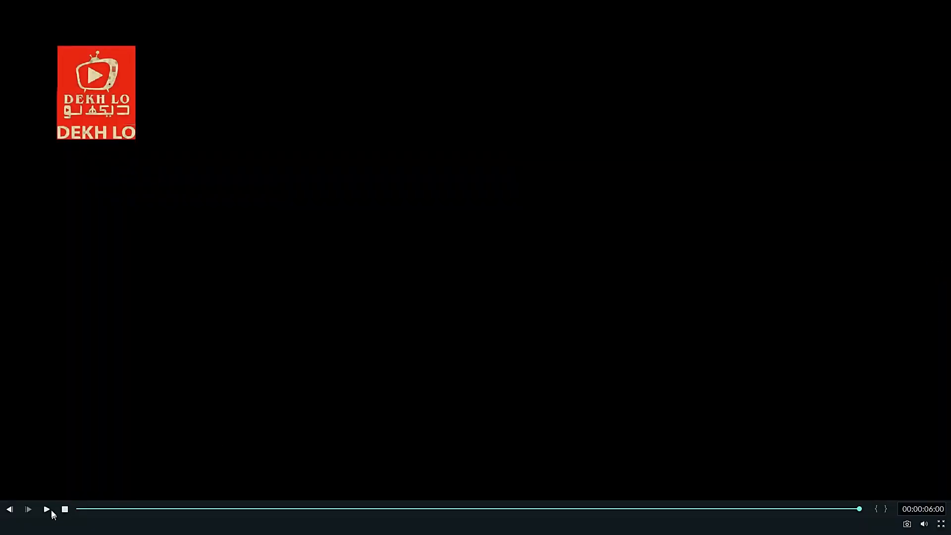
click(47, 510)
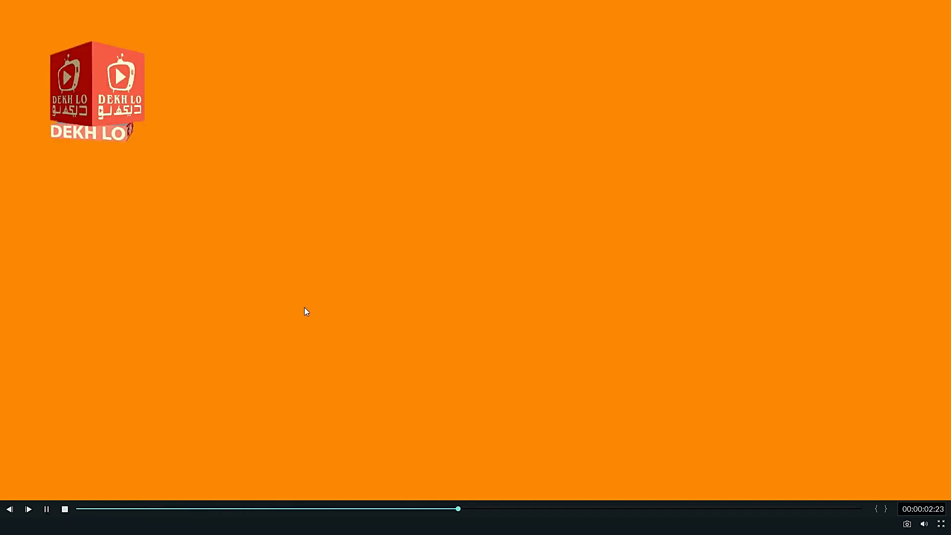
key(Escape)
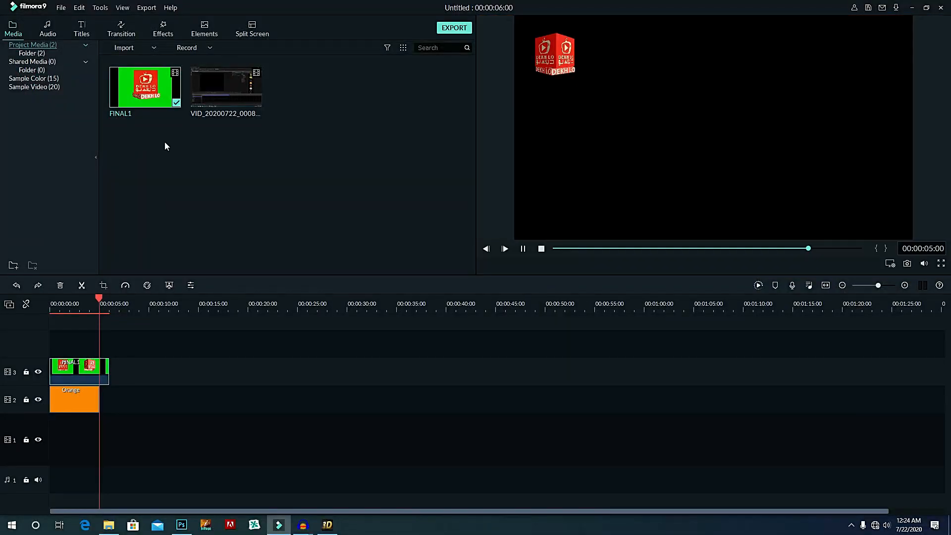
Step: Replace the Orange clip on video track 2 with the Black sample color
double_click(86, 397)
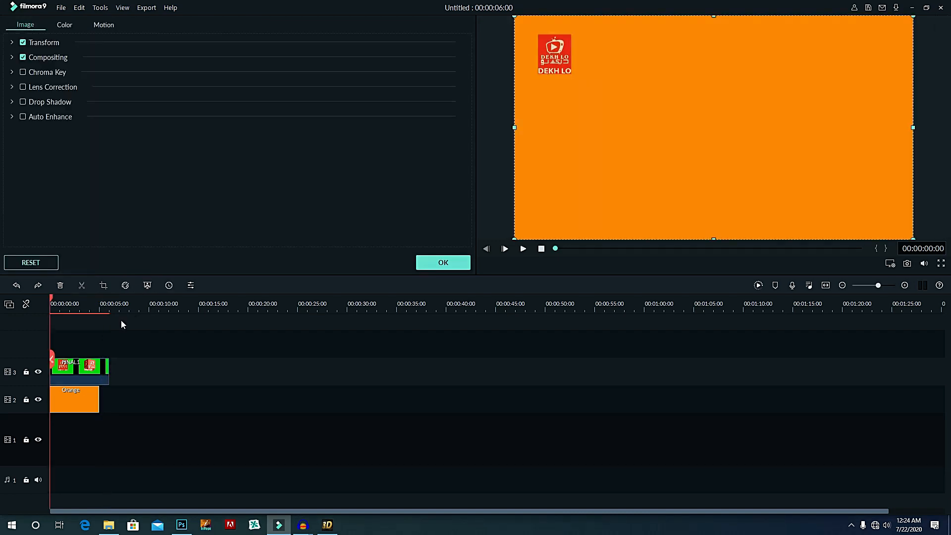
click(444, 263)
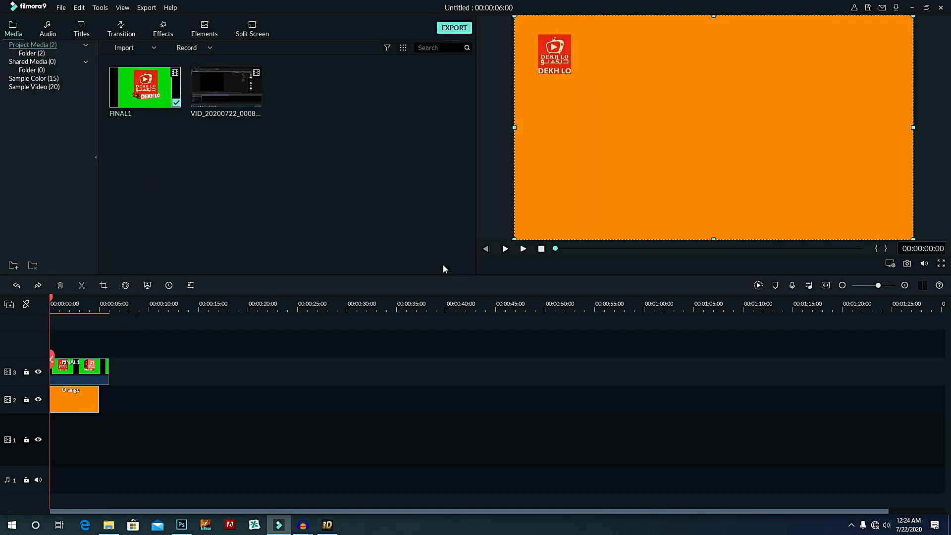
click(38, 79)
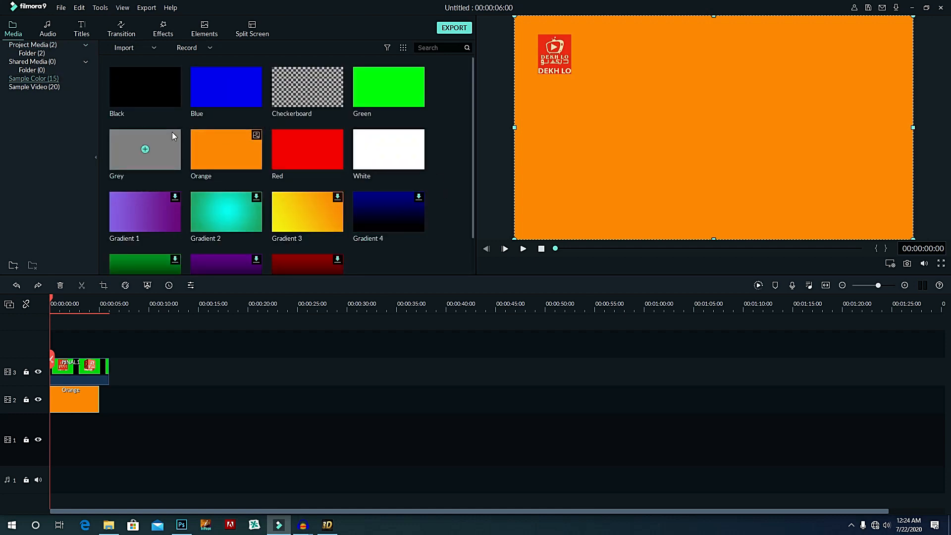
drag(165, 101, 52, 400)
key(Delete)
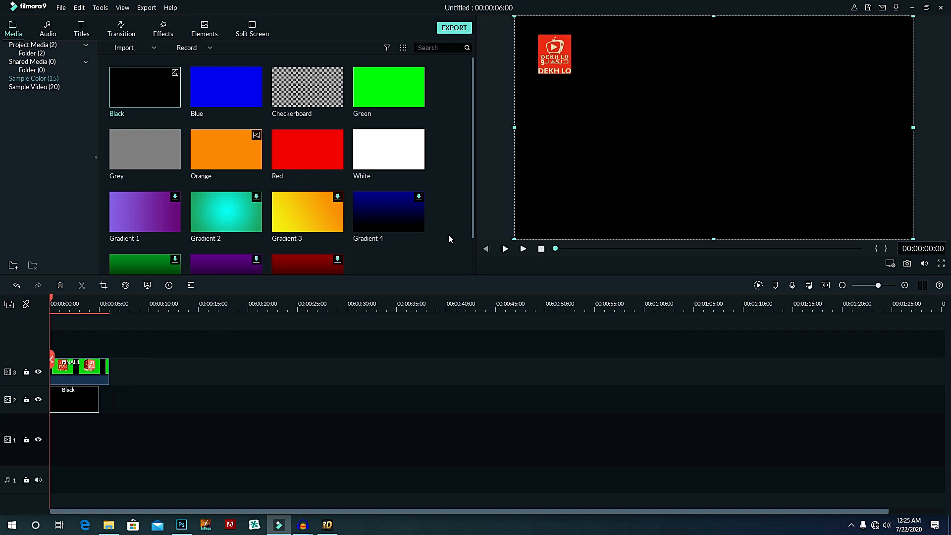
Step: Preview the rotating logo over the black background in full screen and again in the editor
click(522, 249)
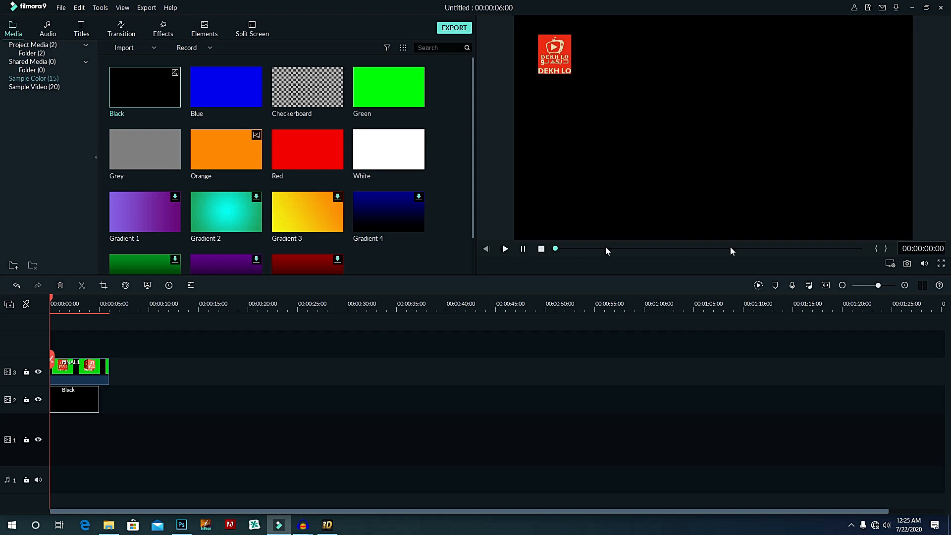
click(940, 263)
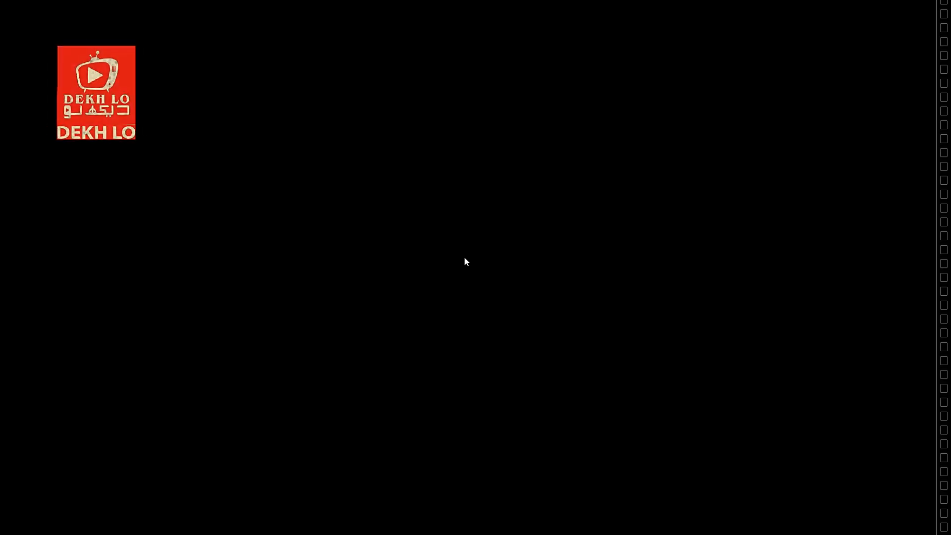
click(45, 511)
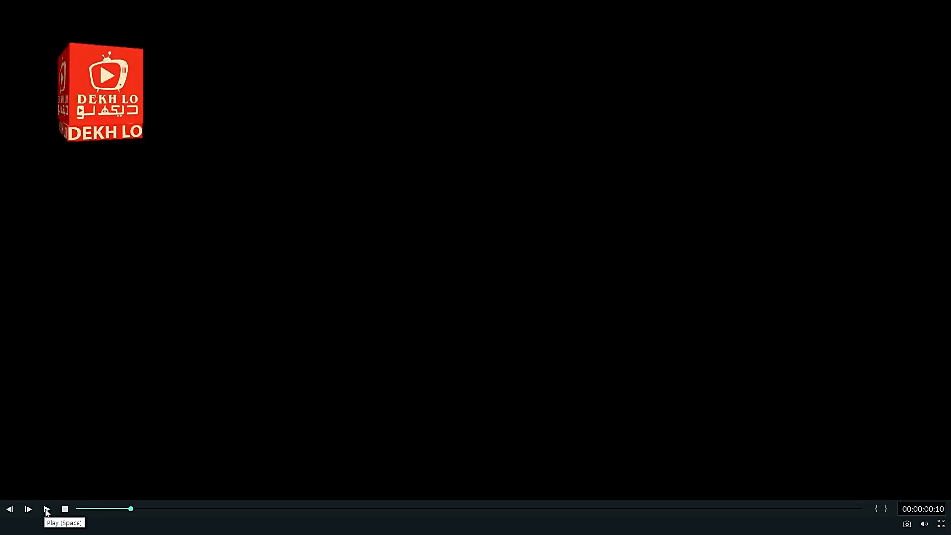
click(47, 509)
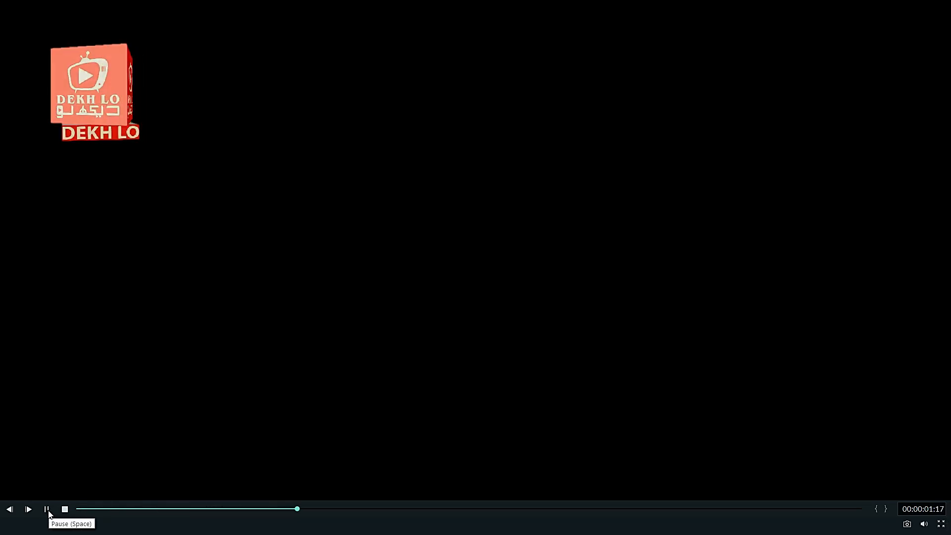
key(Escape)
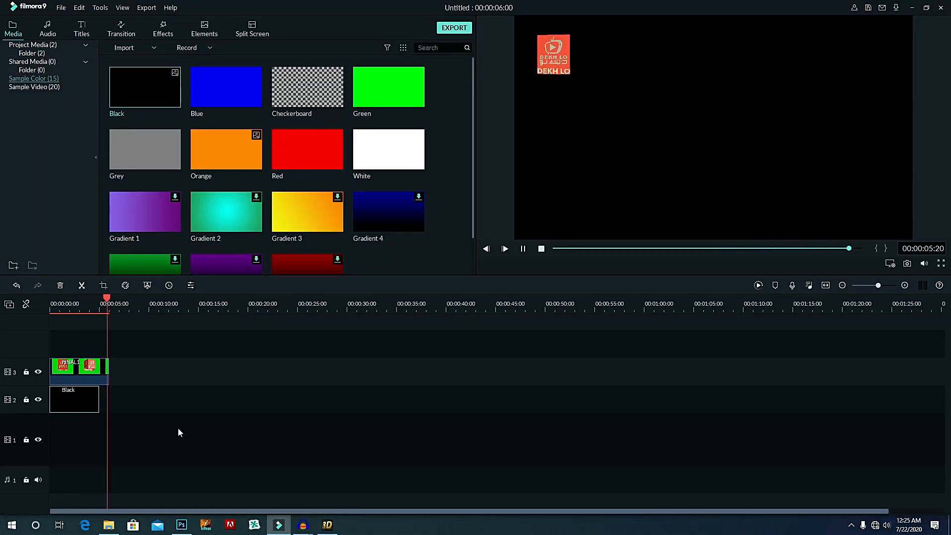
click(523, 248)
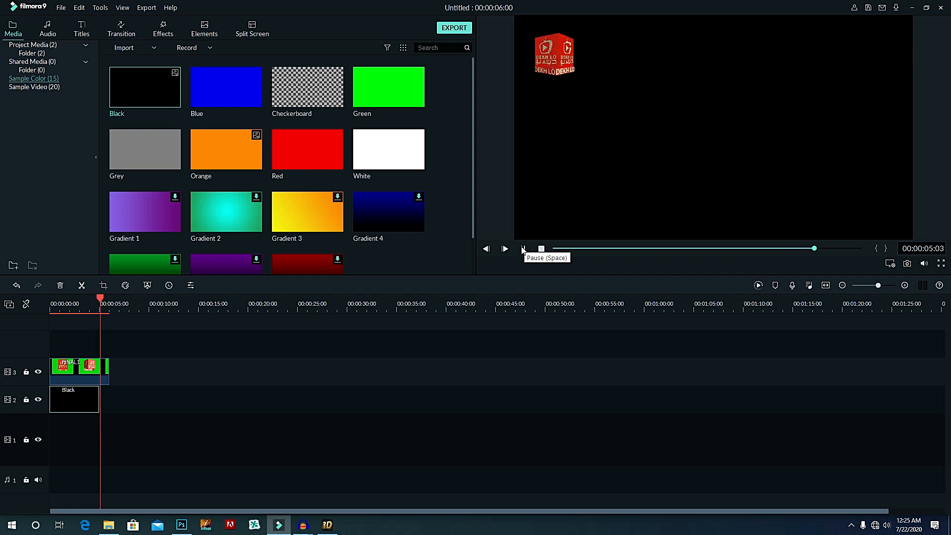
click(523, 248)
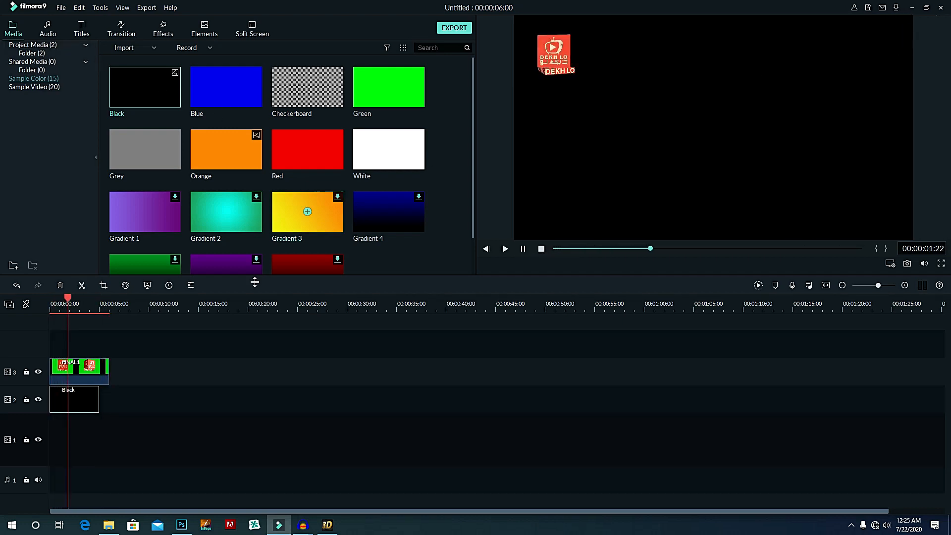
click(28, 62)
click(31, 53)
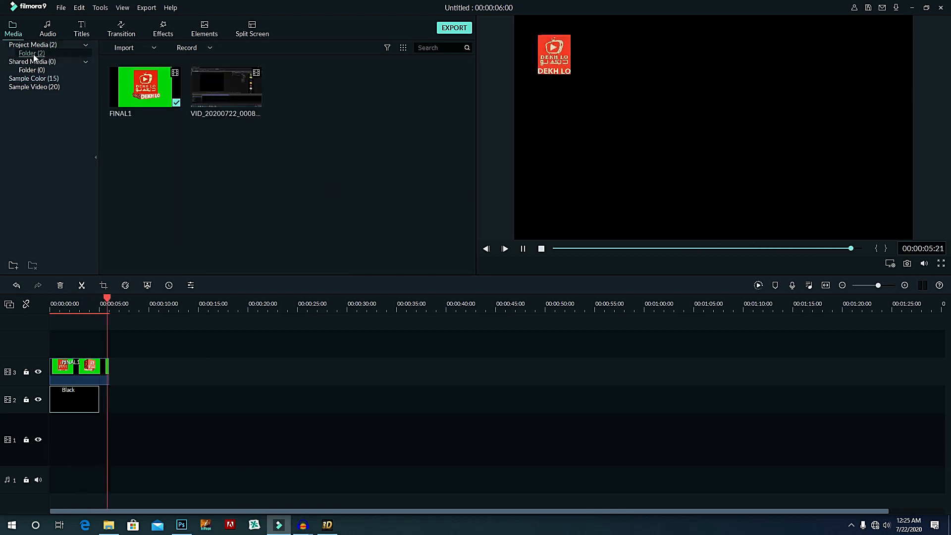
click(37, 71)
click(35, 78)
click(38, 86)
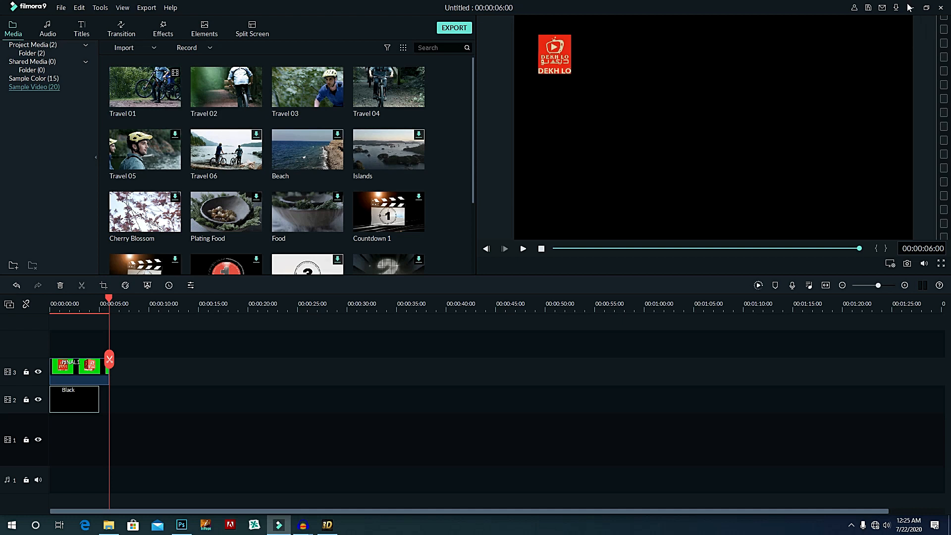
click(60, 8)
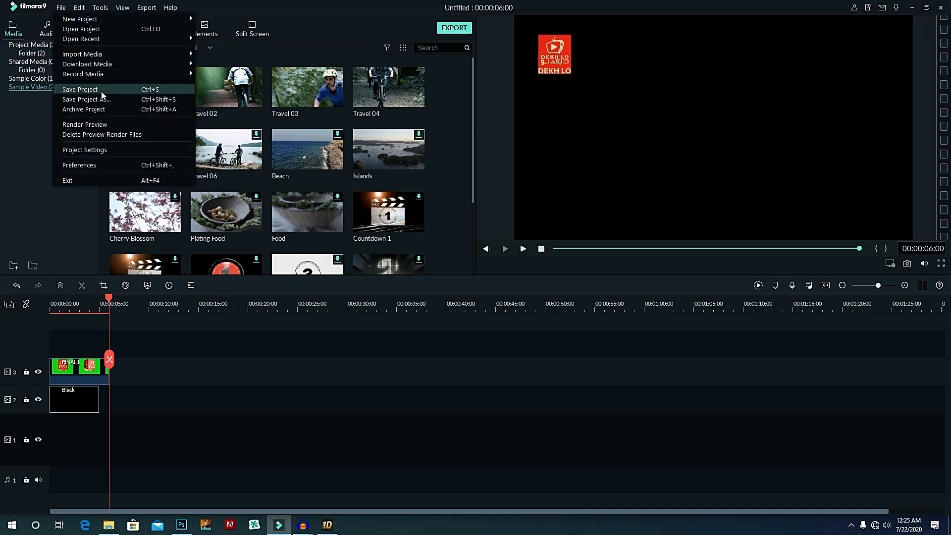